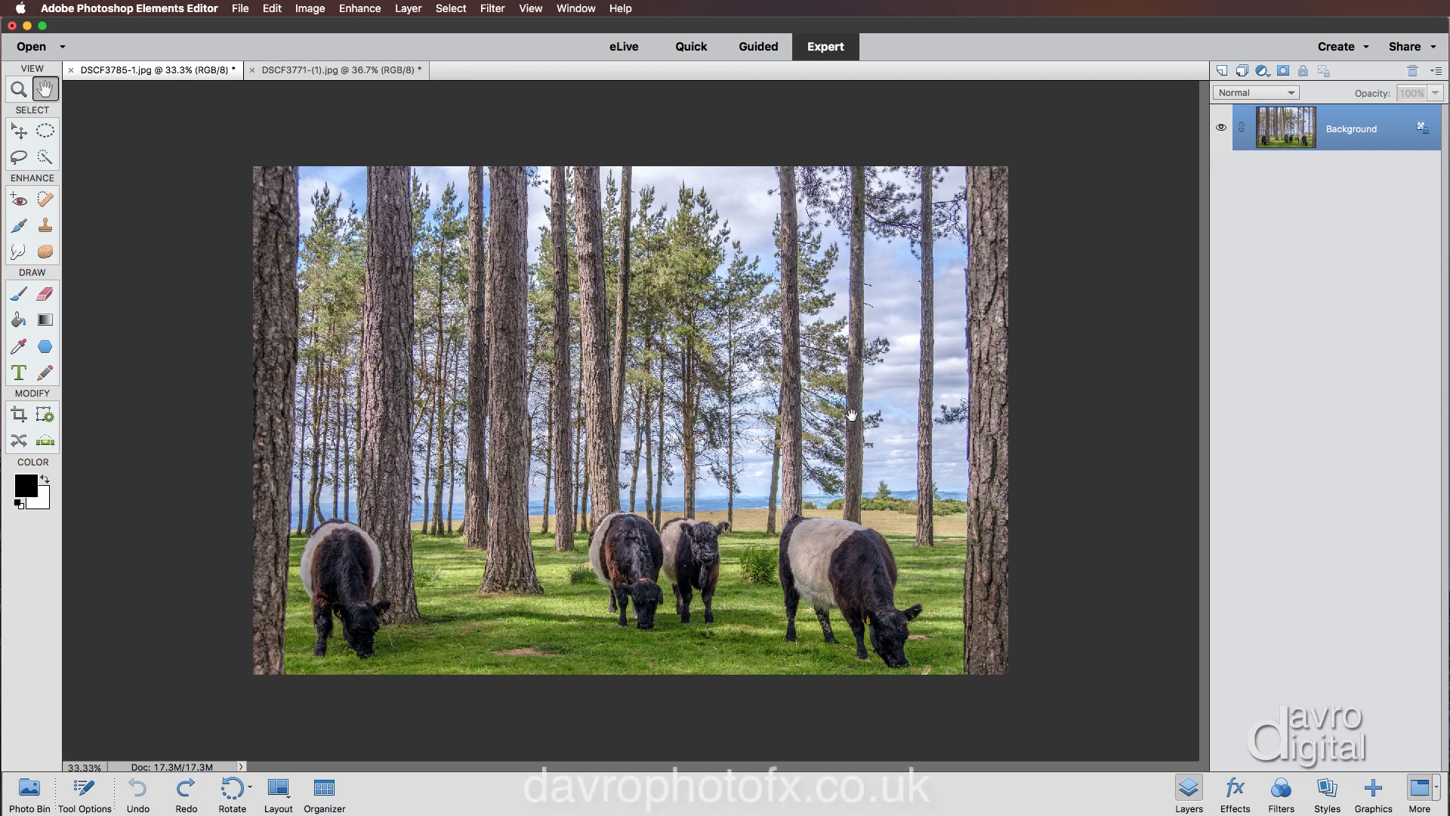
Step: Drag a crop box over the entire cows photo, about 41.667 × 28.014 in
left_click(18, 416)
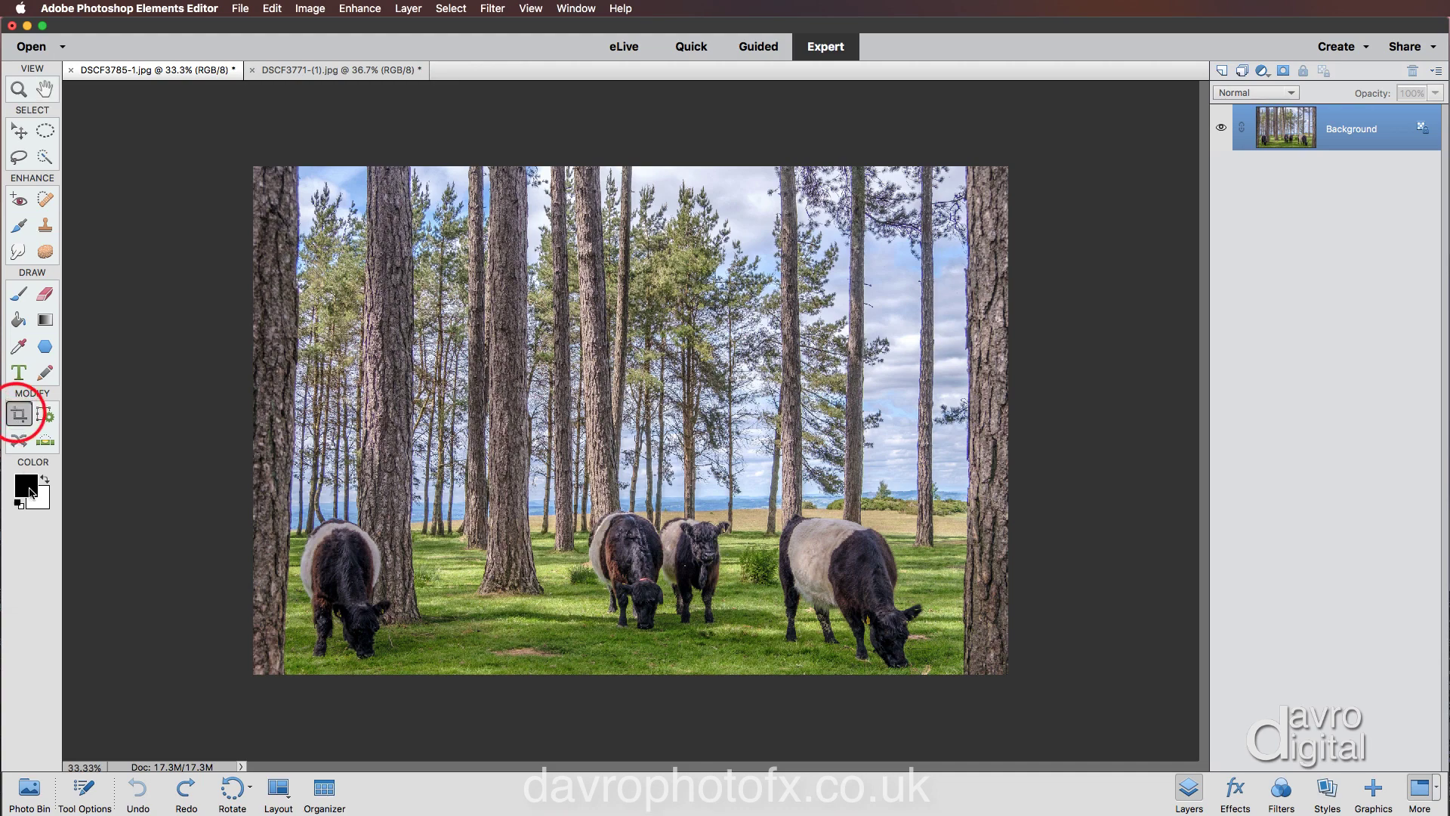
left_click(85, 791)
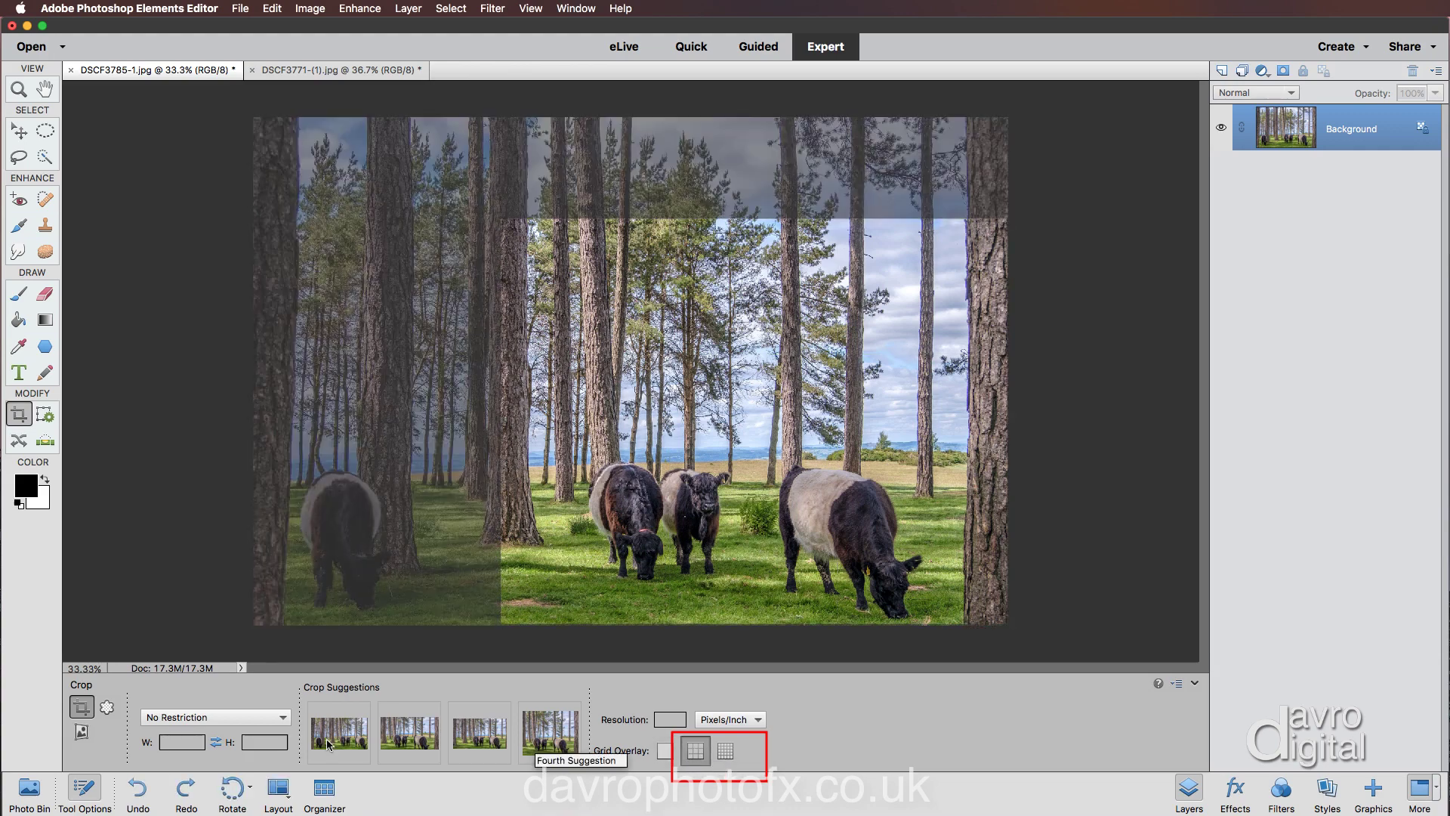
left_click(80, 787)
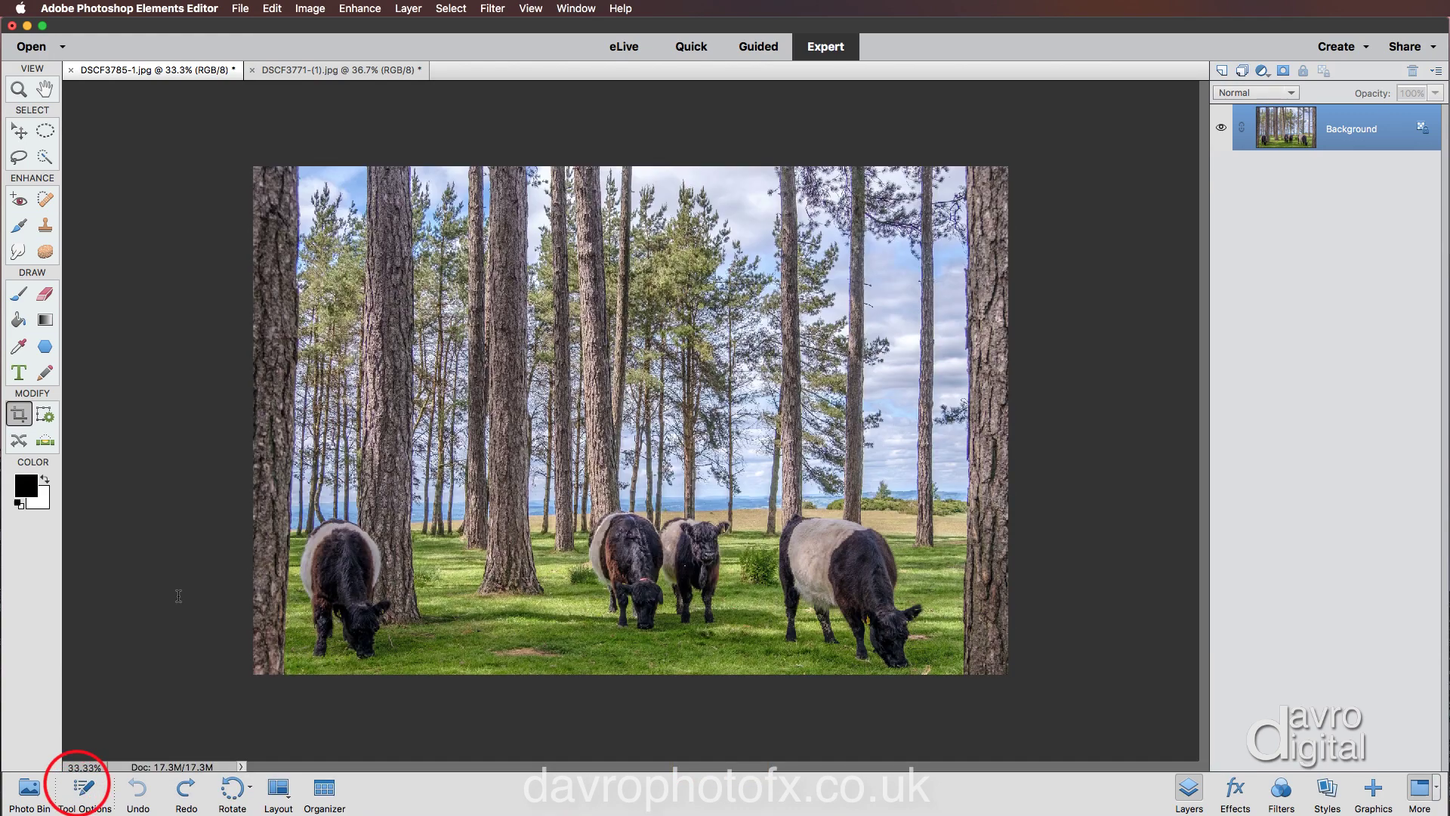
left_click_drag(236, 154, 1014, 681)
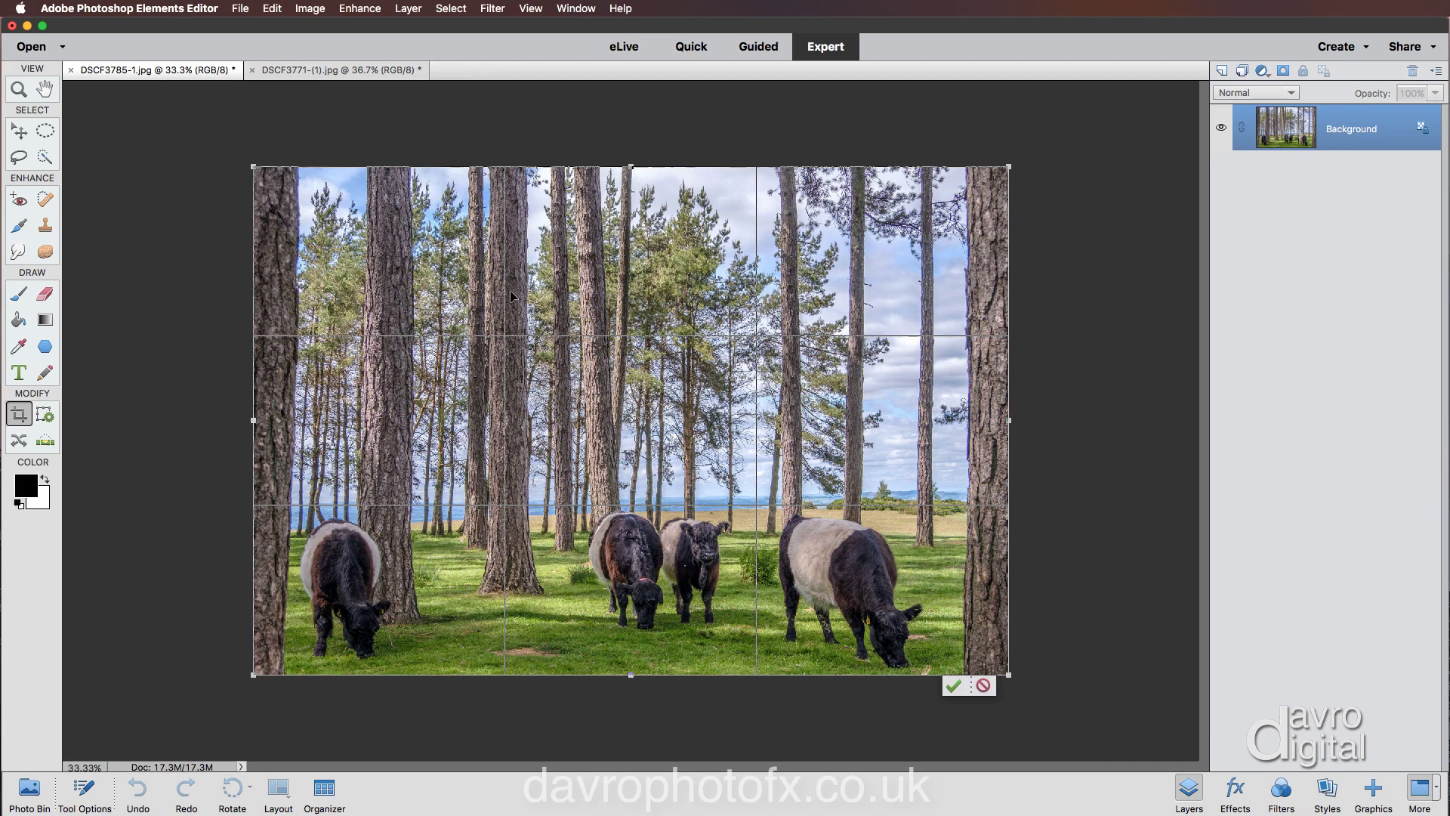
Step: Show the rulers and drag a vertical guide to about 28 in, the two-thirds mark
left_click(531, 8)
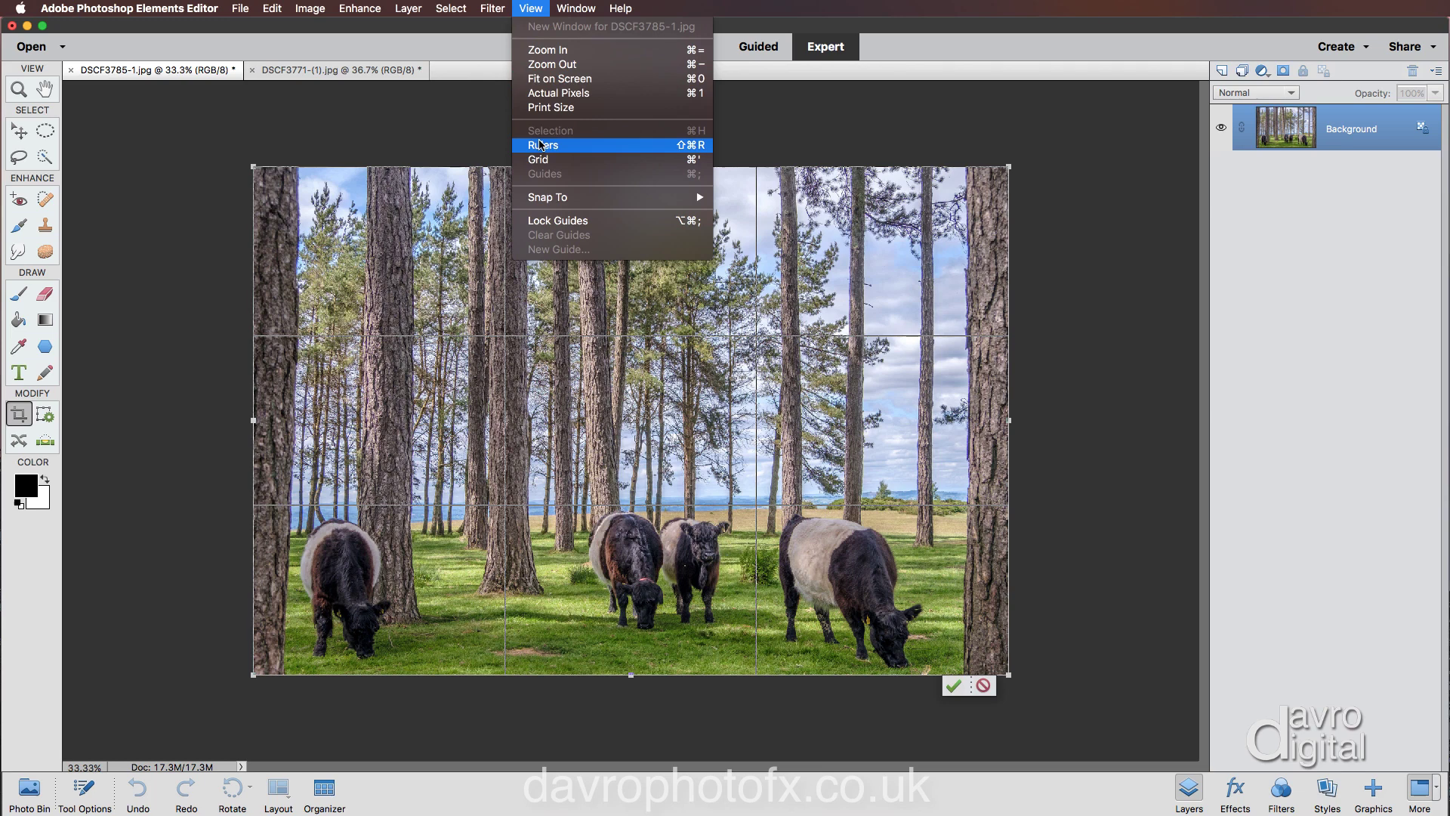
mouse_move(541, 198)
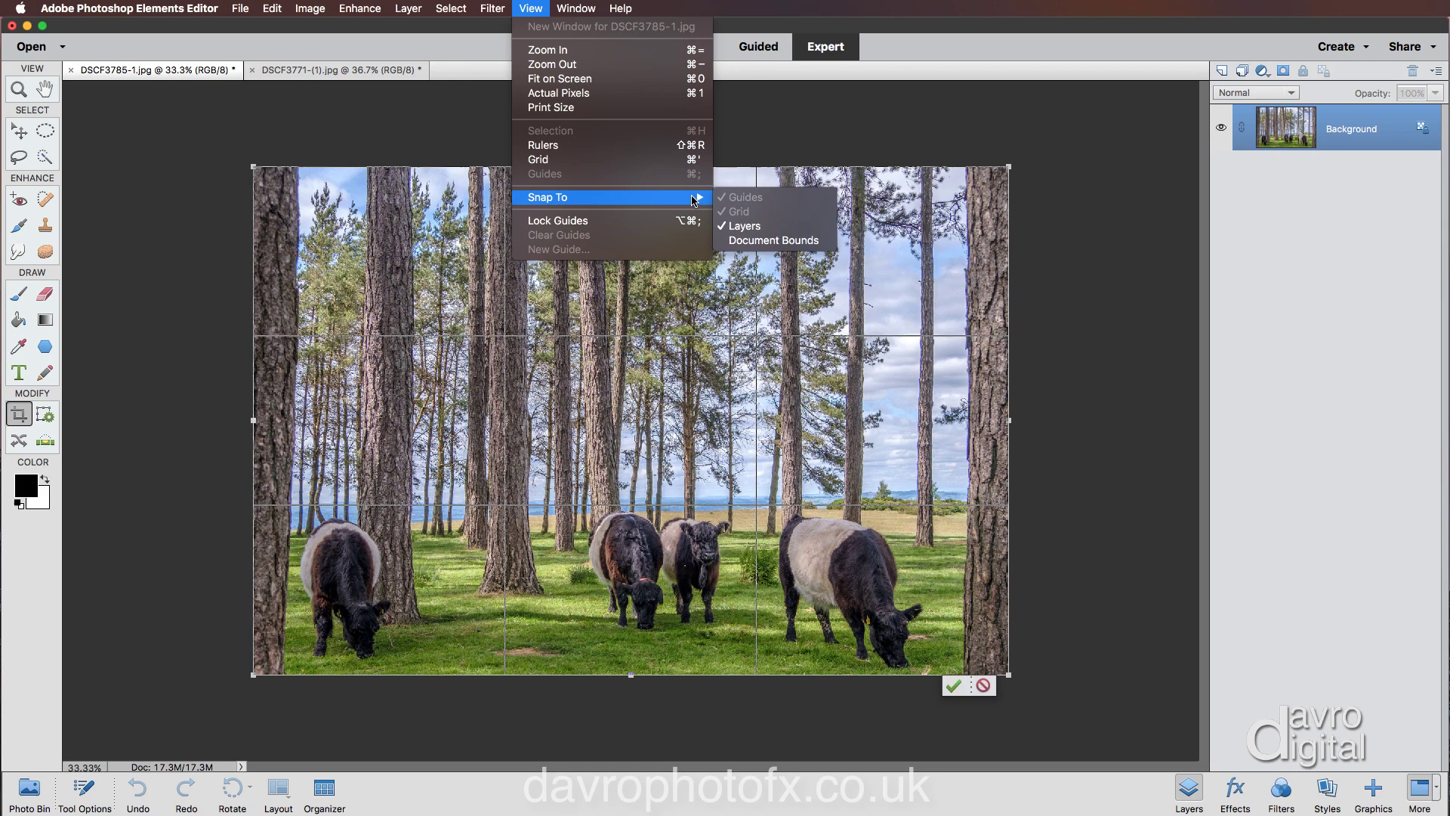
left_click(625, 148)
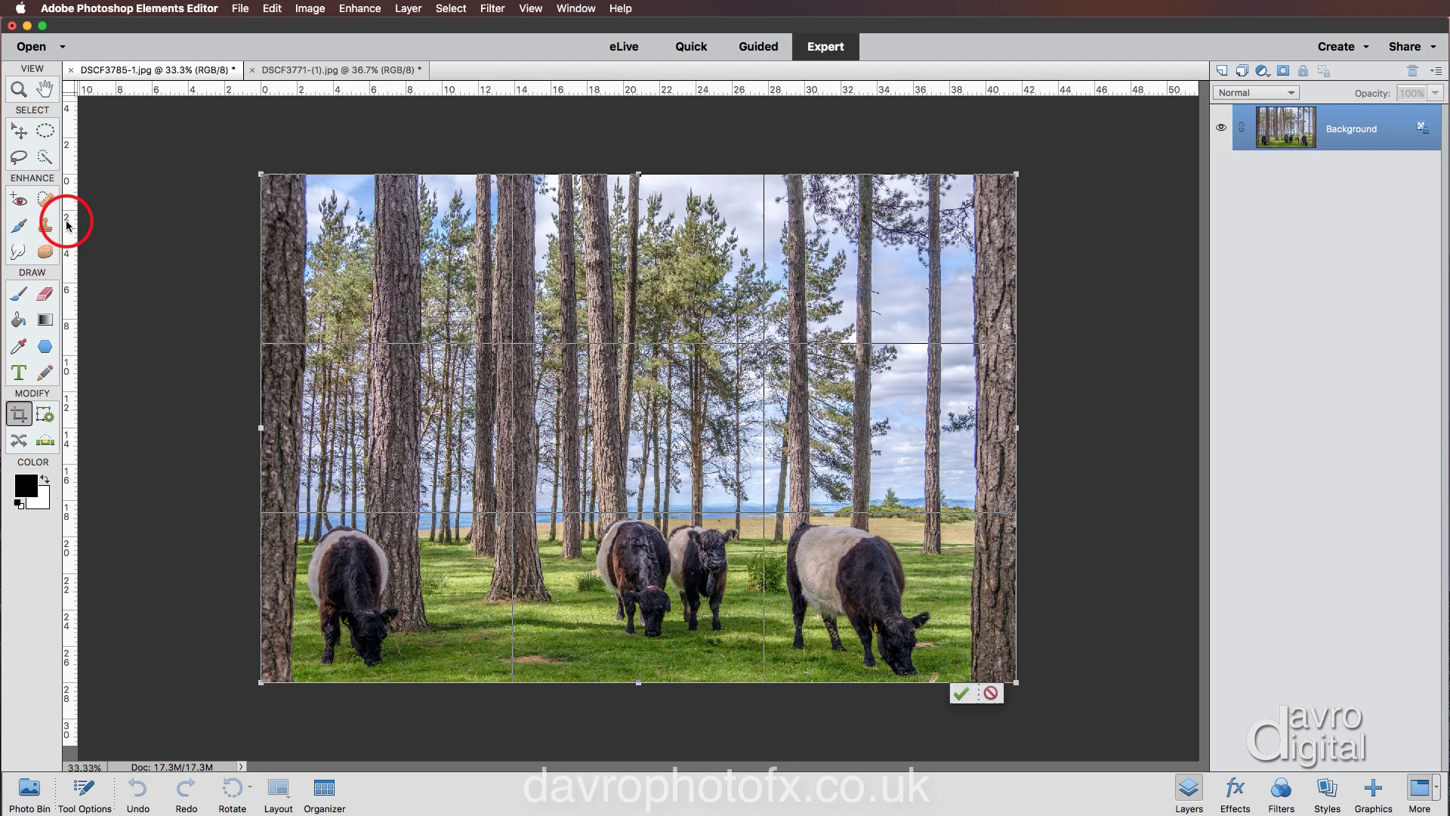
left_click_drag(68, 225, 764, 416)
Step: Make the guides visible and add a second vertical guide at about 14 in
left_click(531, 9)
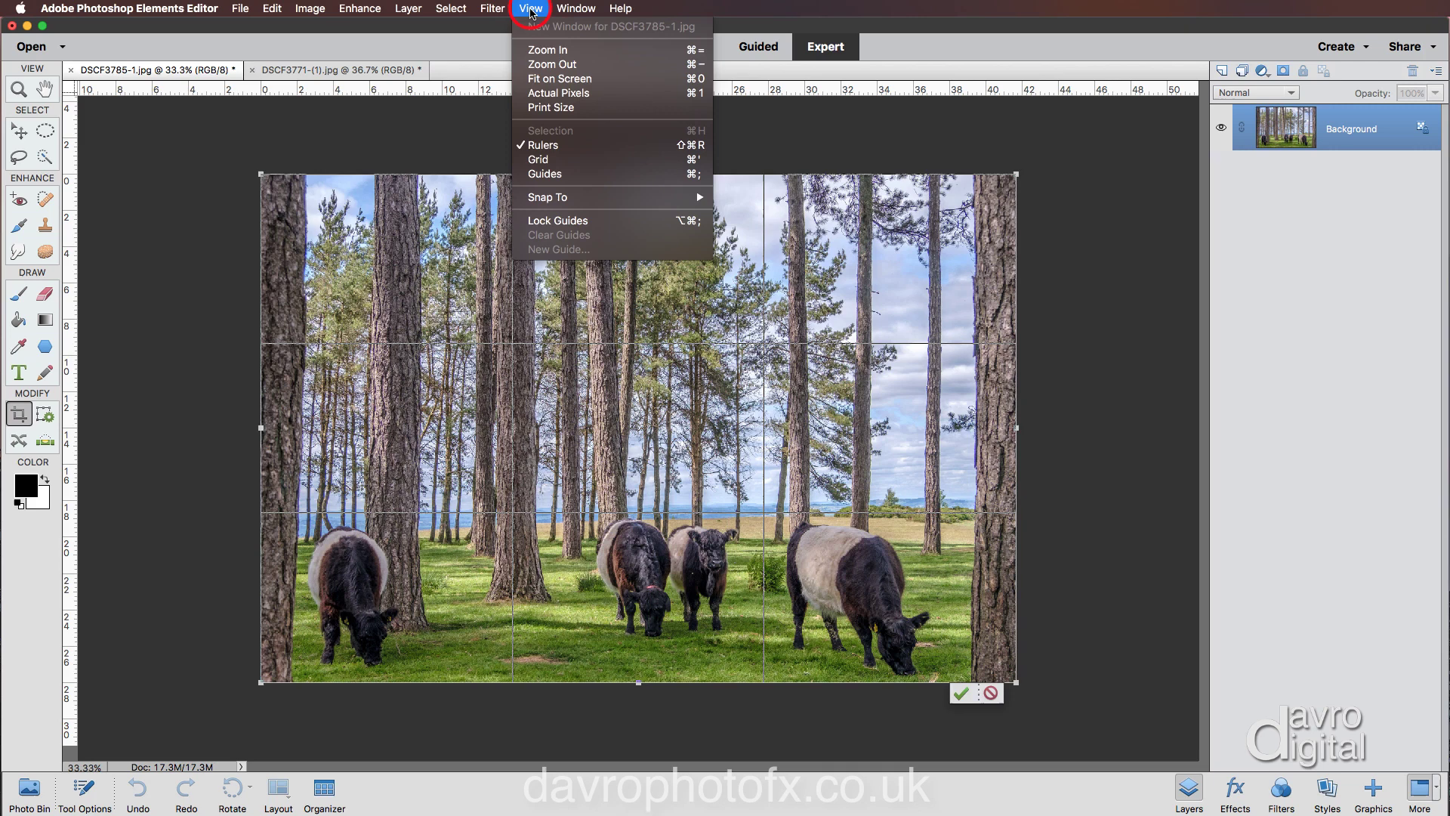
left_click(541, 174)
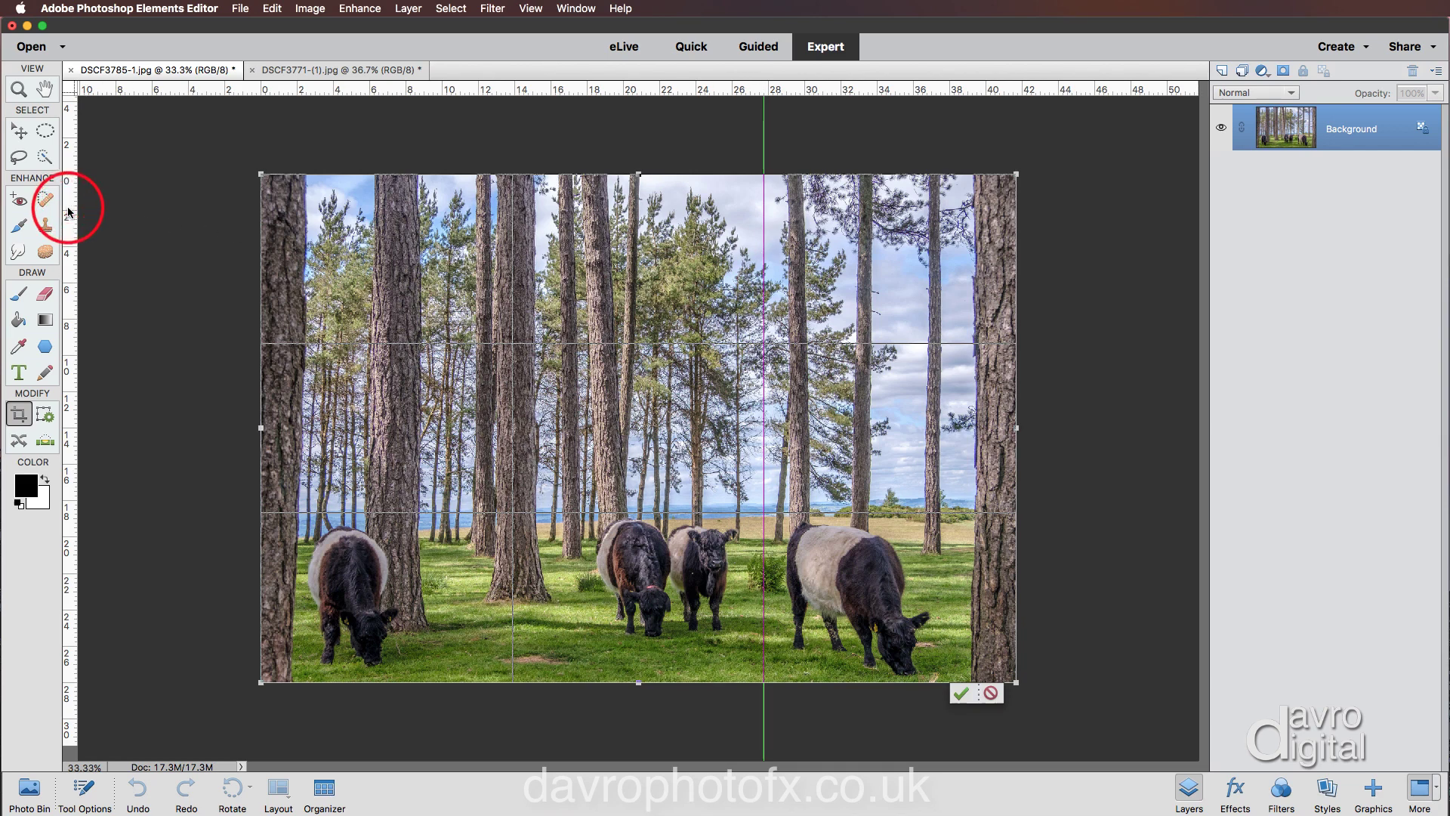
left_click_drag(67, 213, 513, 322)
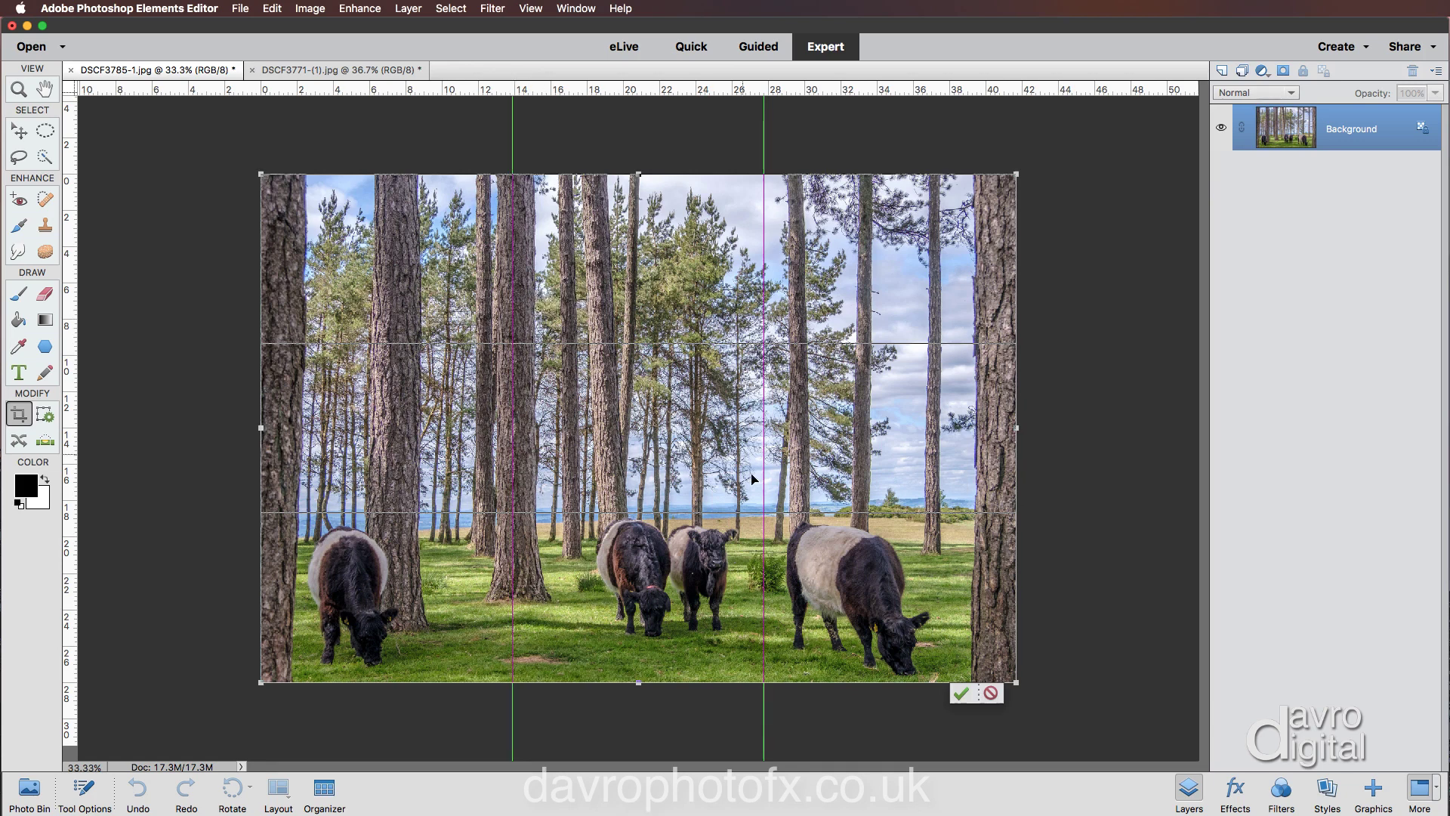
Step: Cancel the crop and choose the Rectangular Marquee with Feather 0 px
left_click(990, 693)
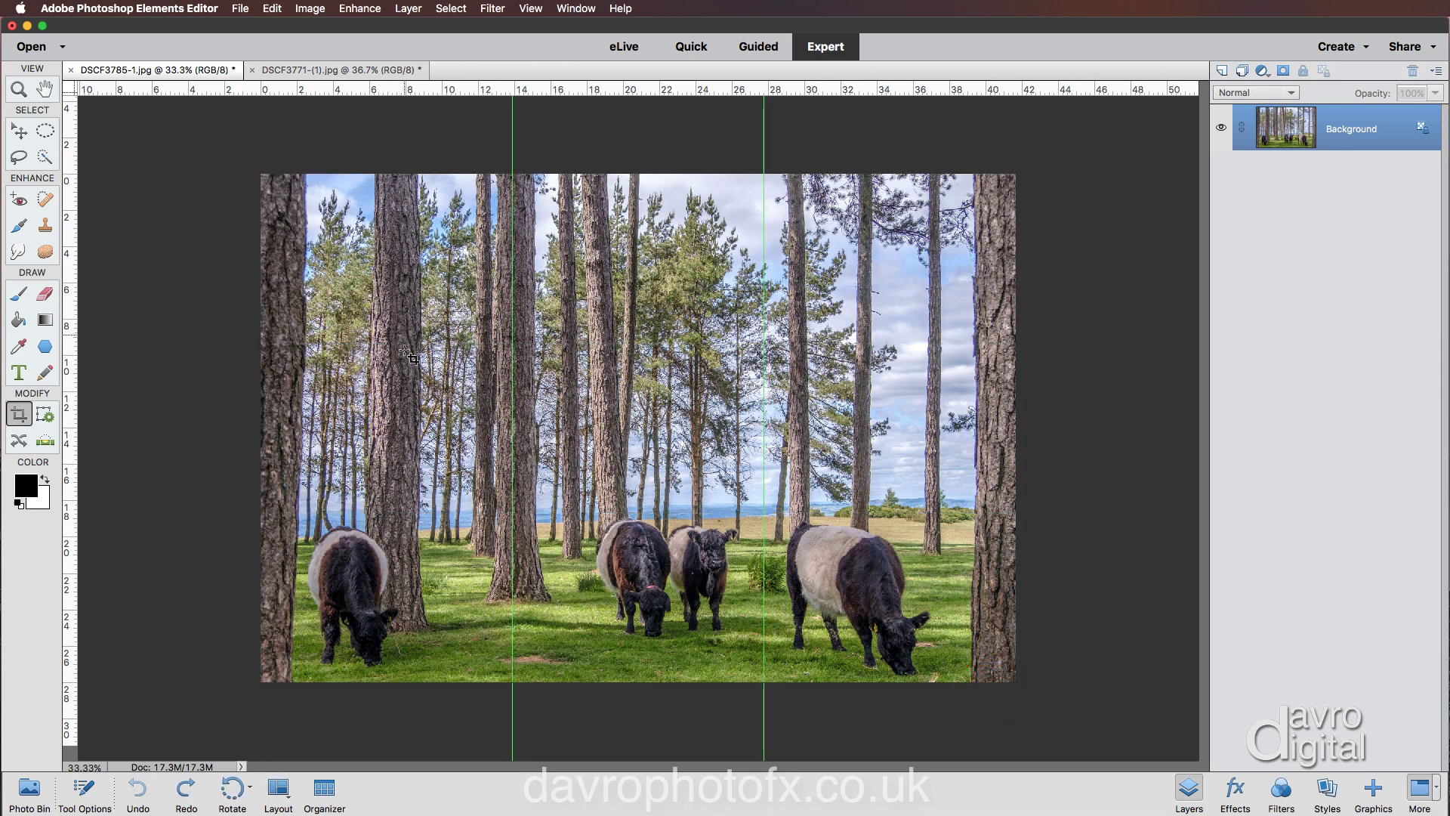
left_click(46, 134)
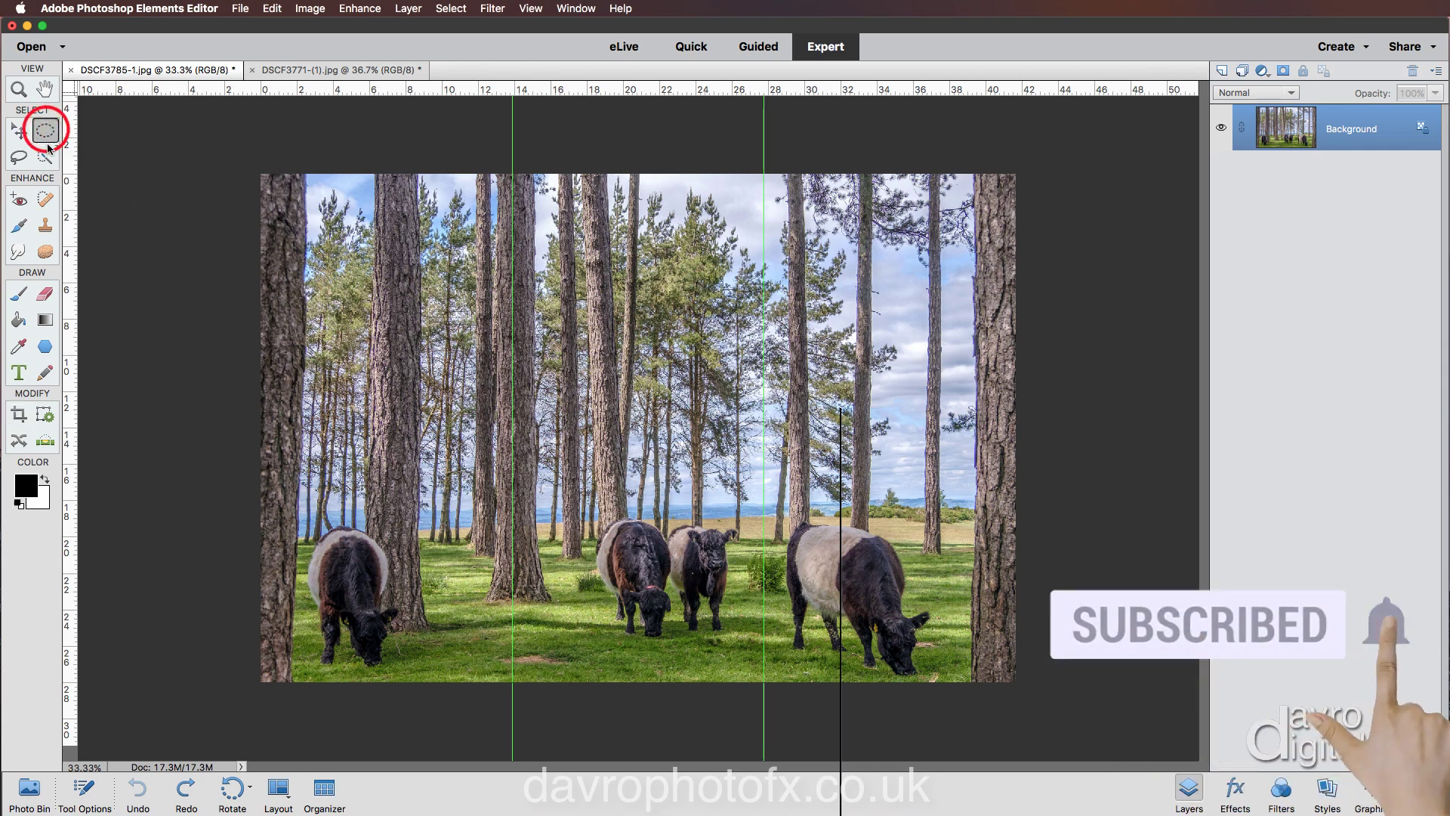
left_click(86, 794)
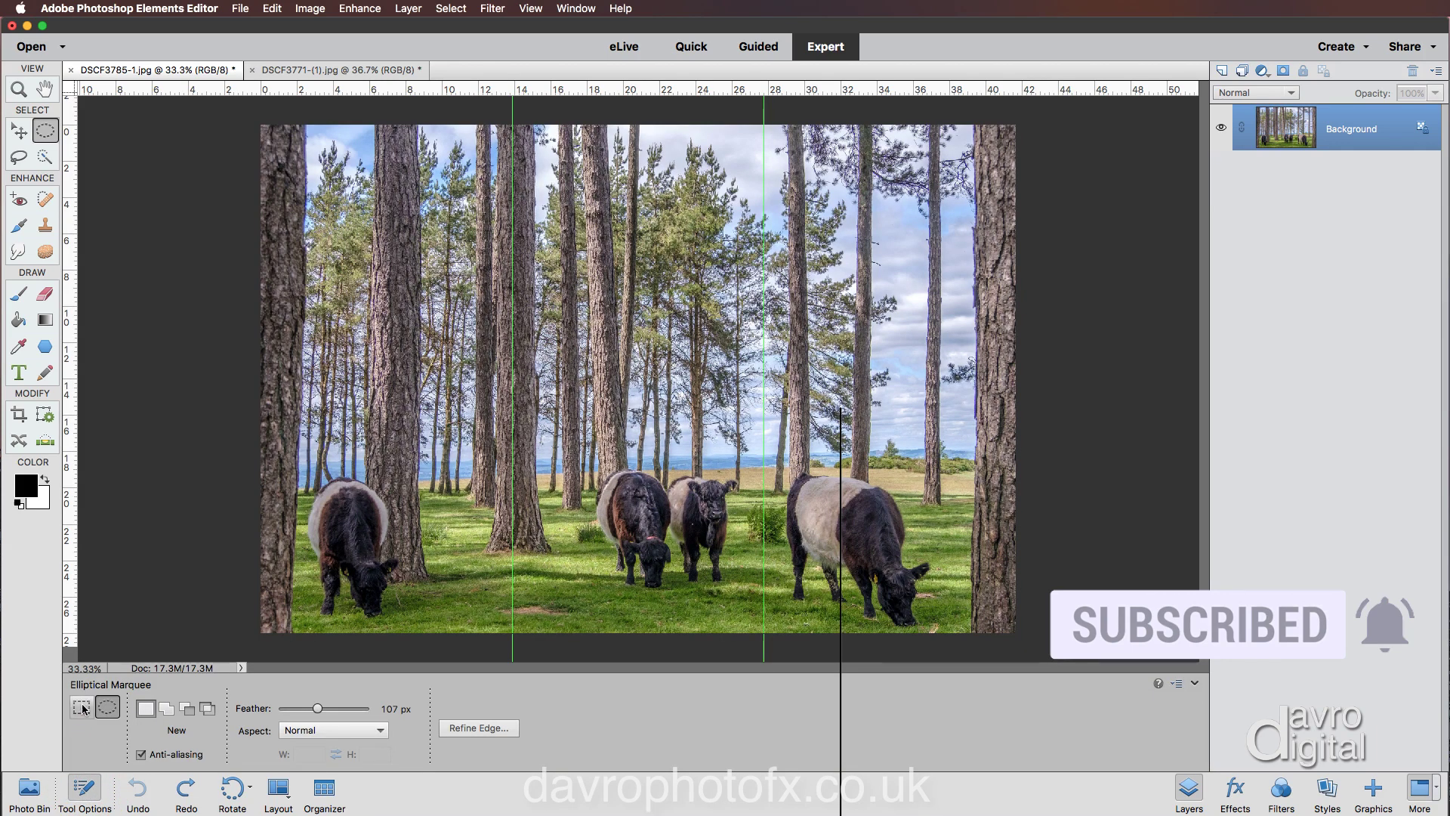
left_click(82, 708)
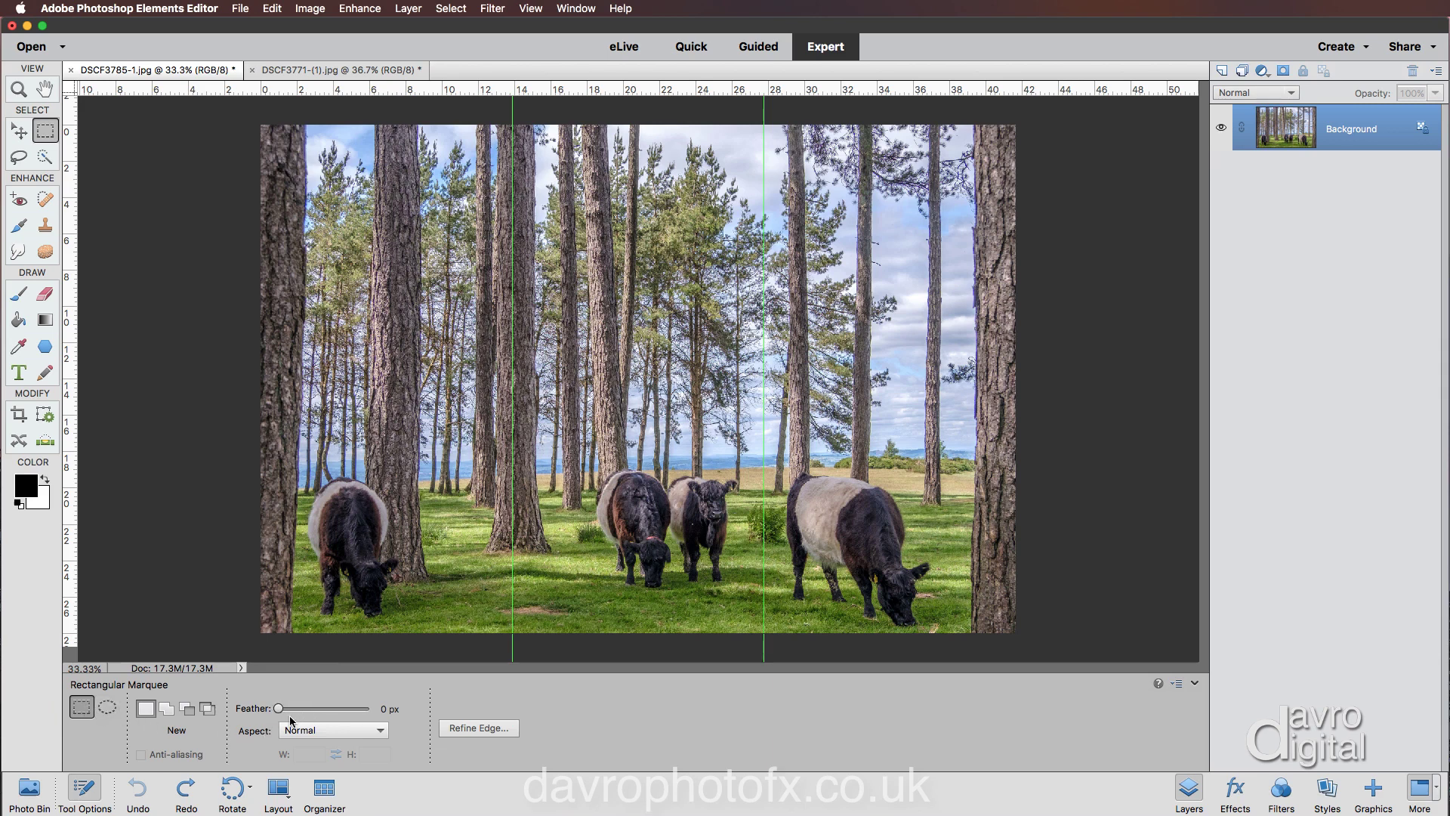
left_click(84, 791)
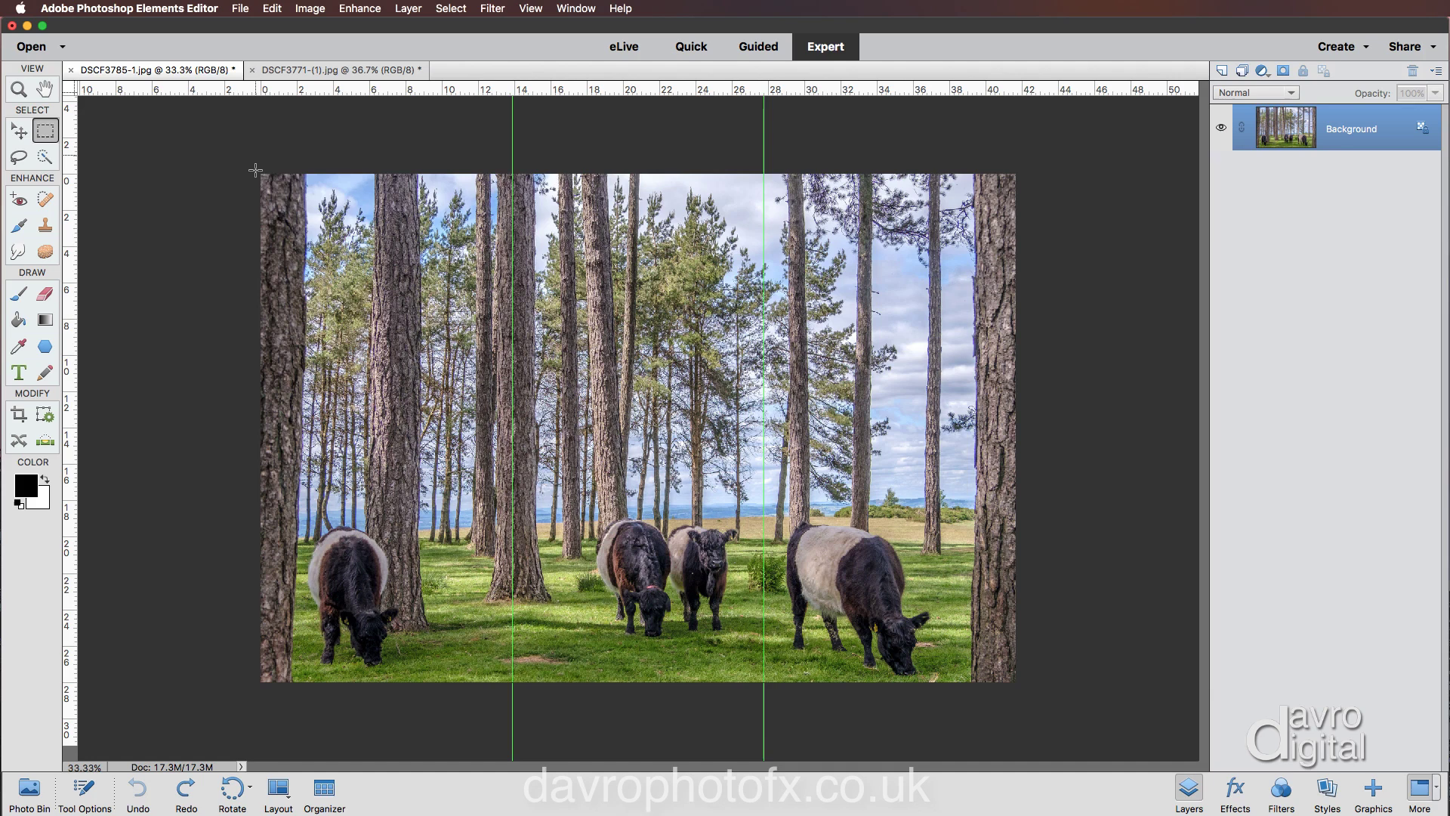
Step: Copy the left, middle and right thirds of the Background onto Layers 1, 2 and 3
left_click_drag(256, 170, 515, 686)
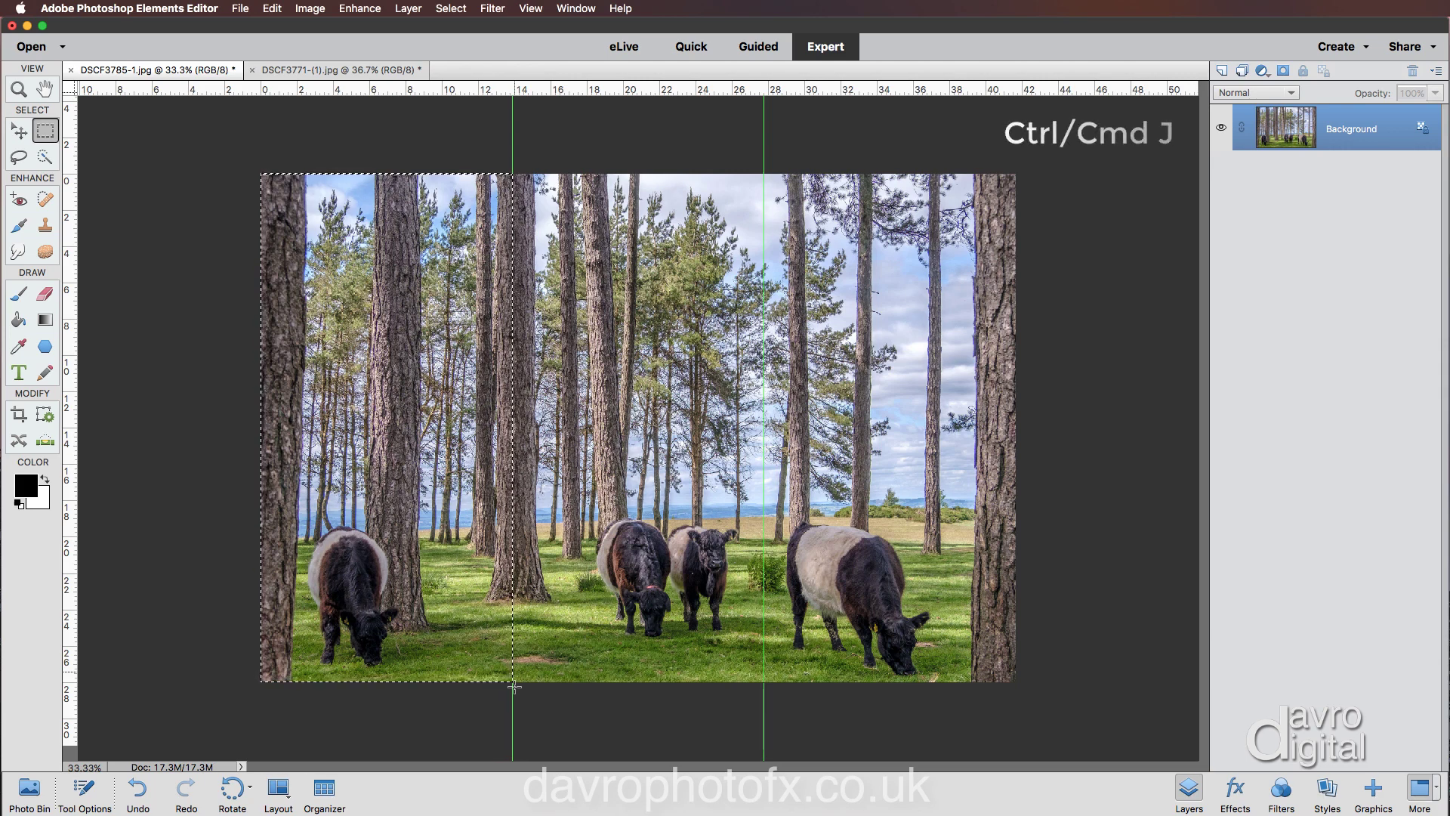
key("super+j")
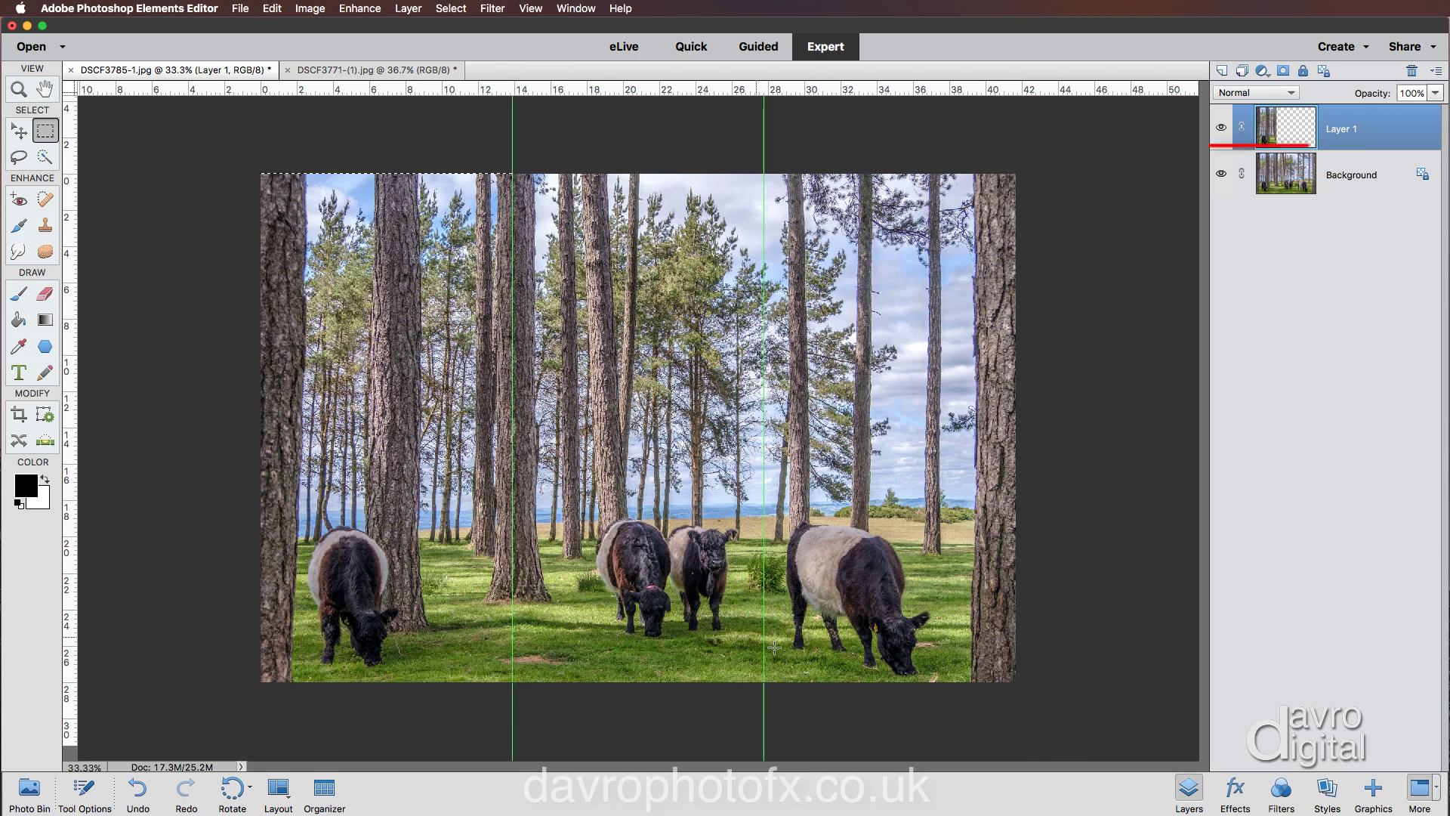
left_click(1360, 176)
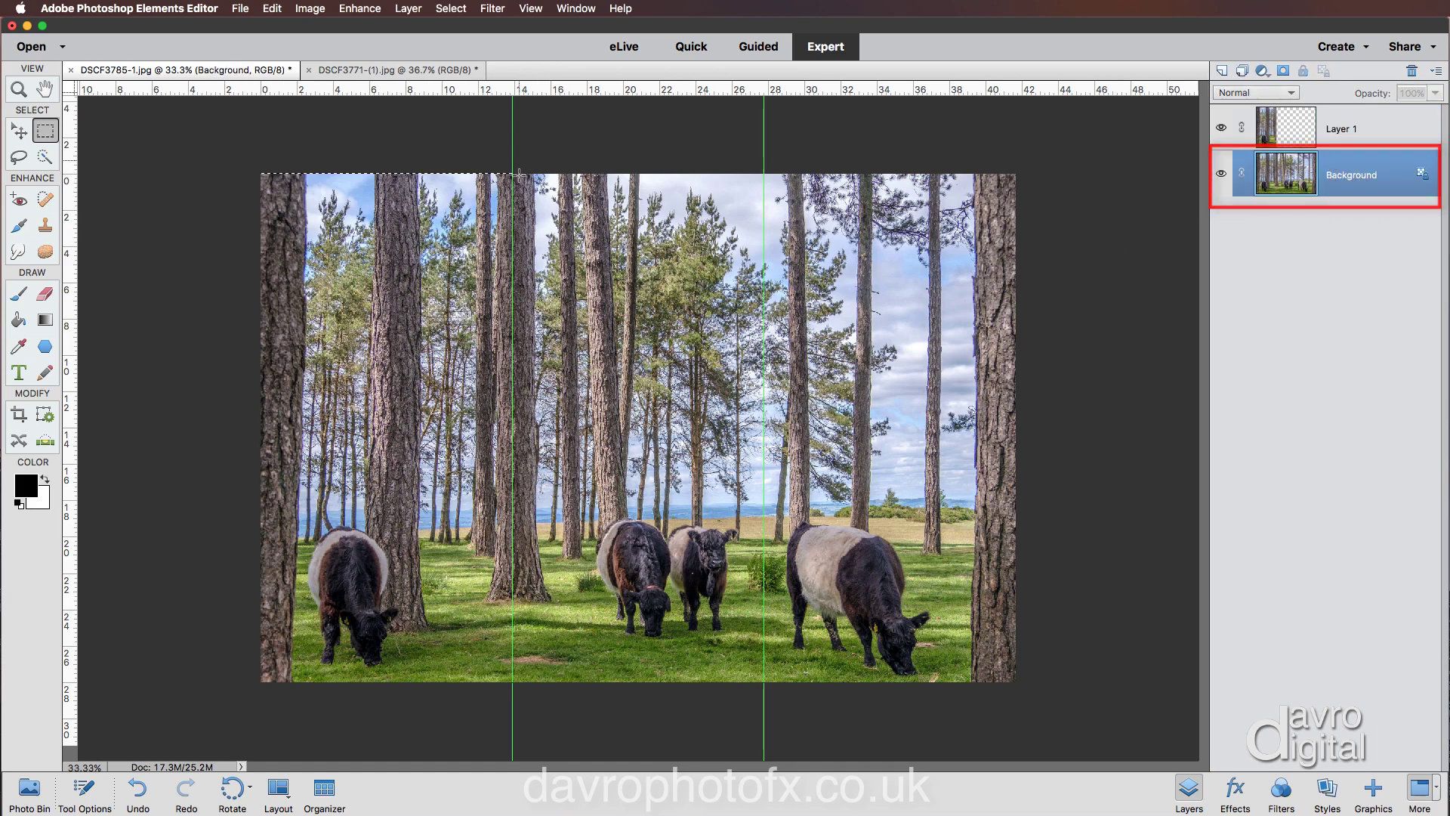
left_click_drag(513, 173, 765, 687)
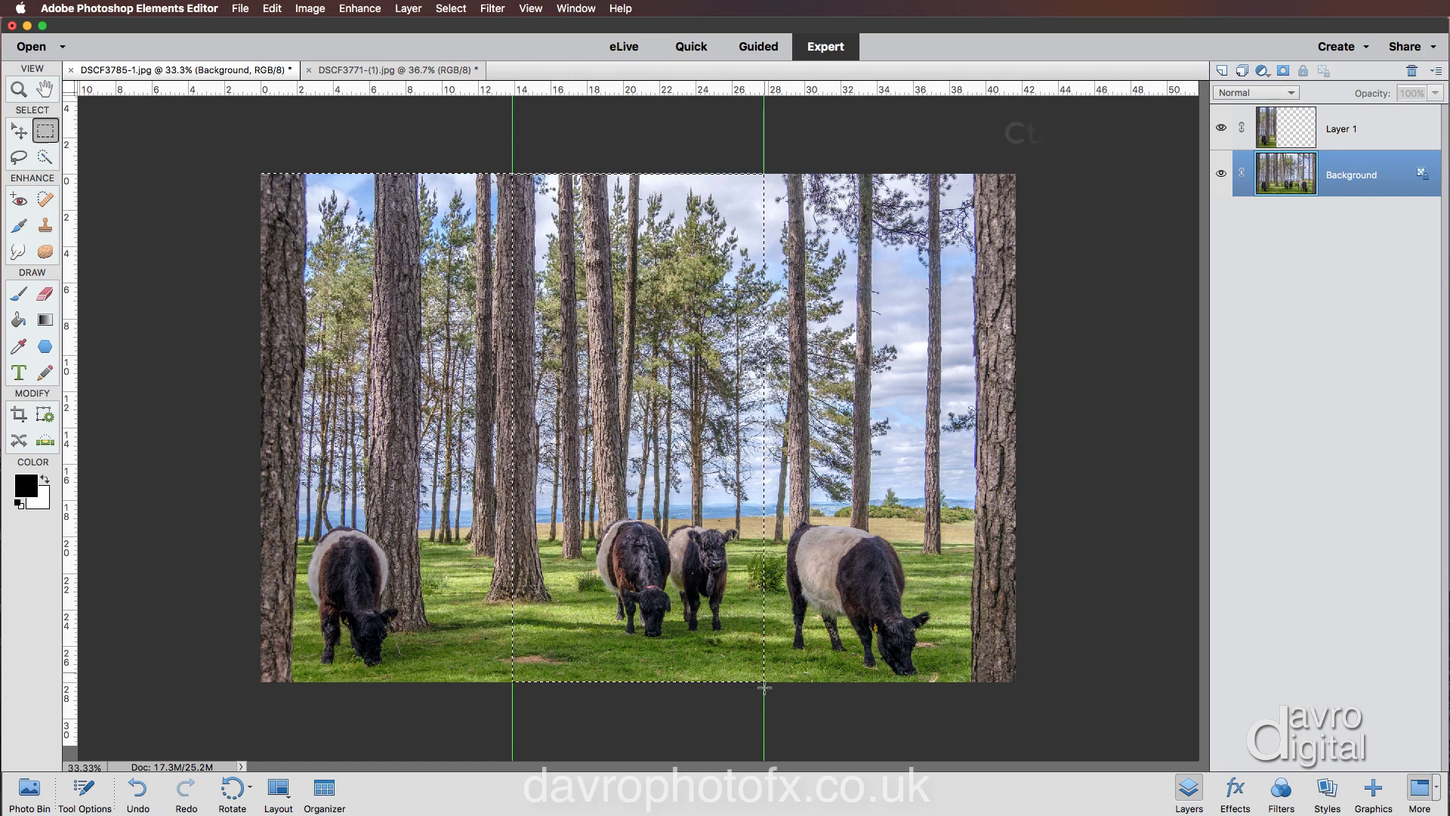
key("super+j")
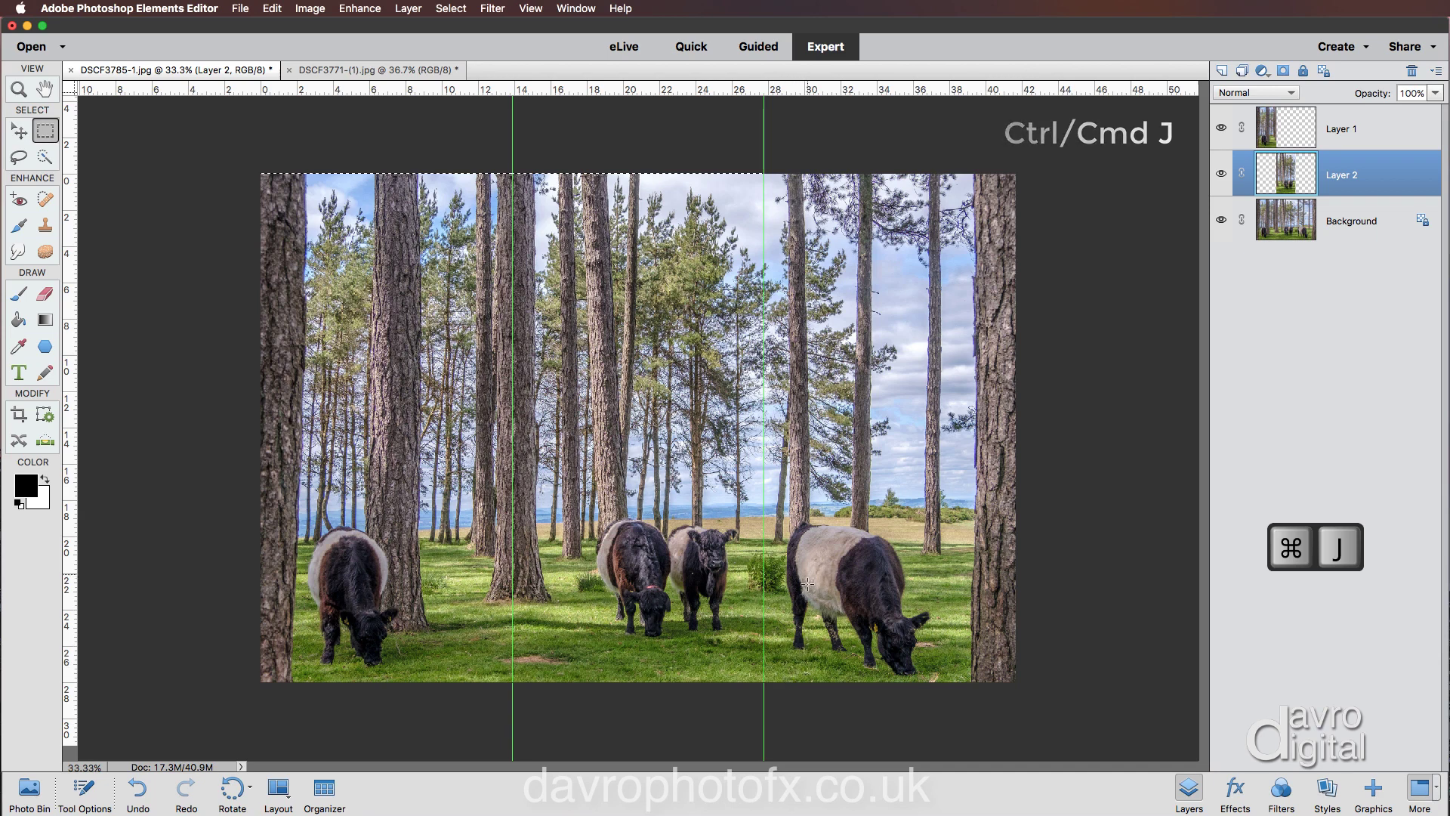
left_click(1271, 229)
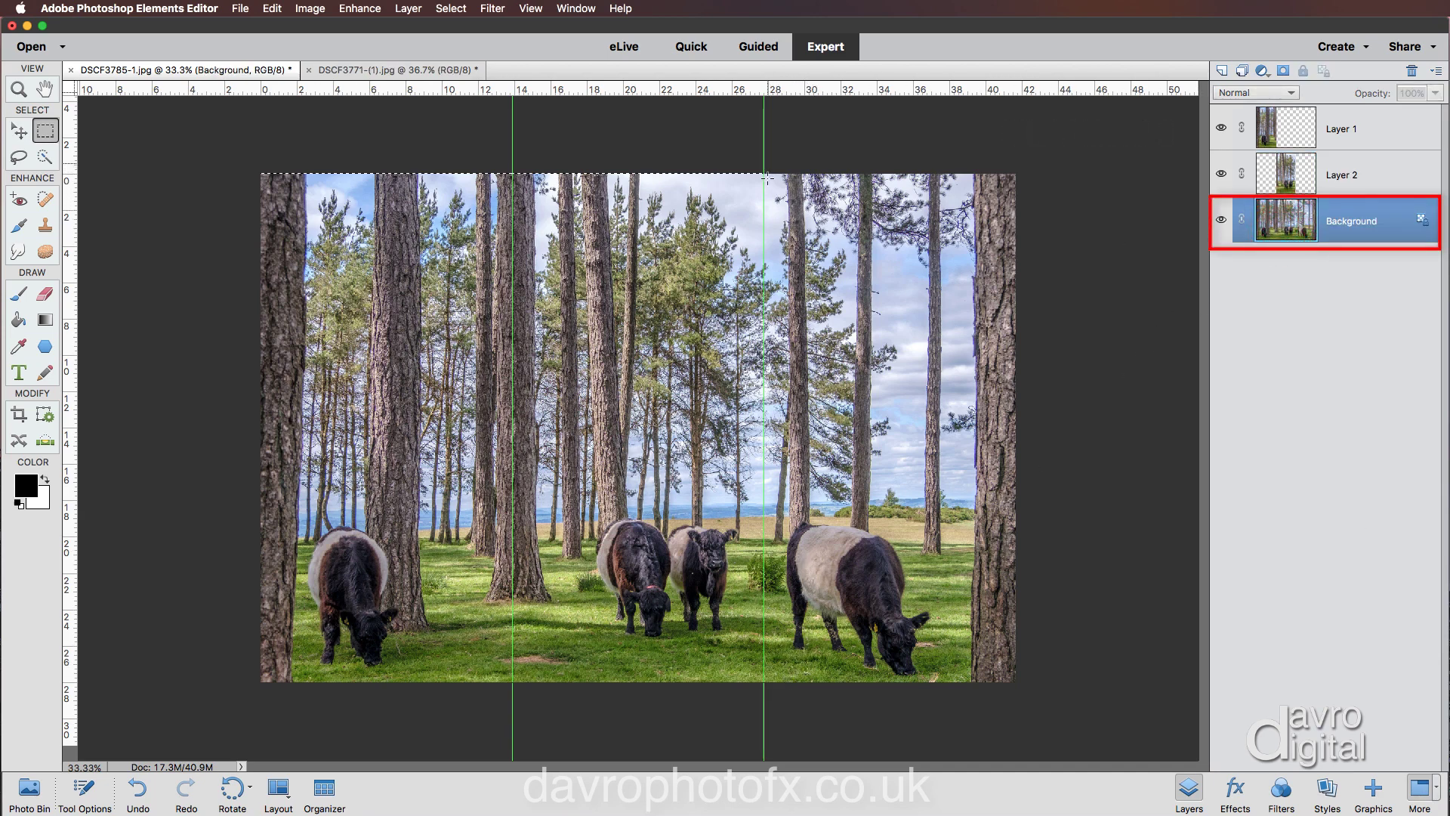
left_click_drag(763, 172, 1037, 683)
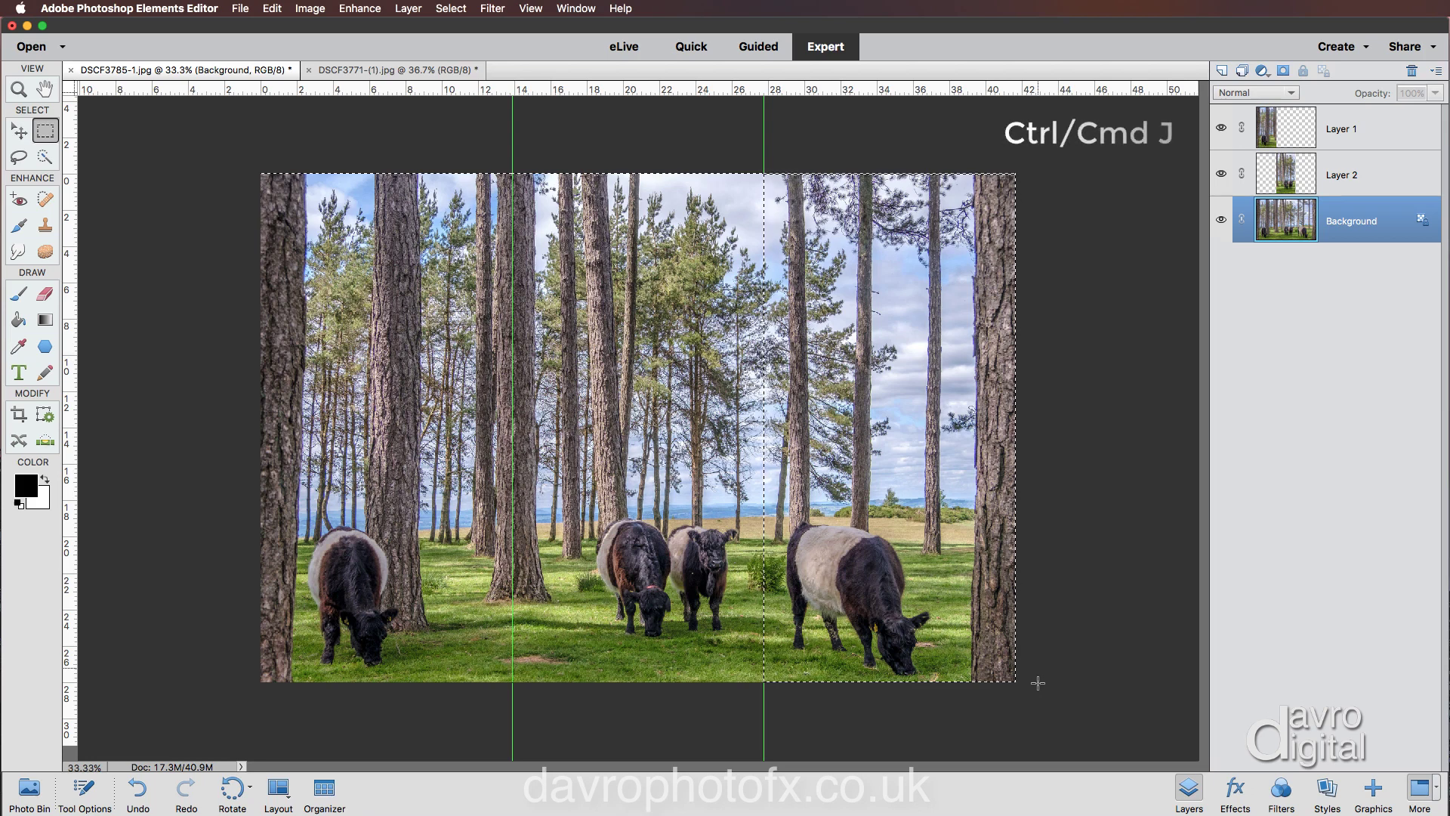
key("super+j")
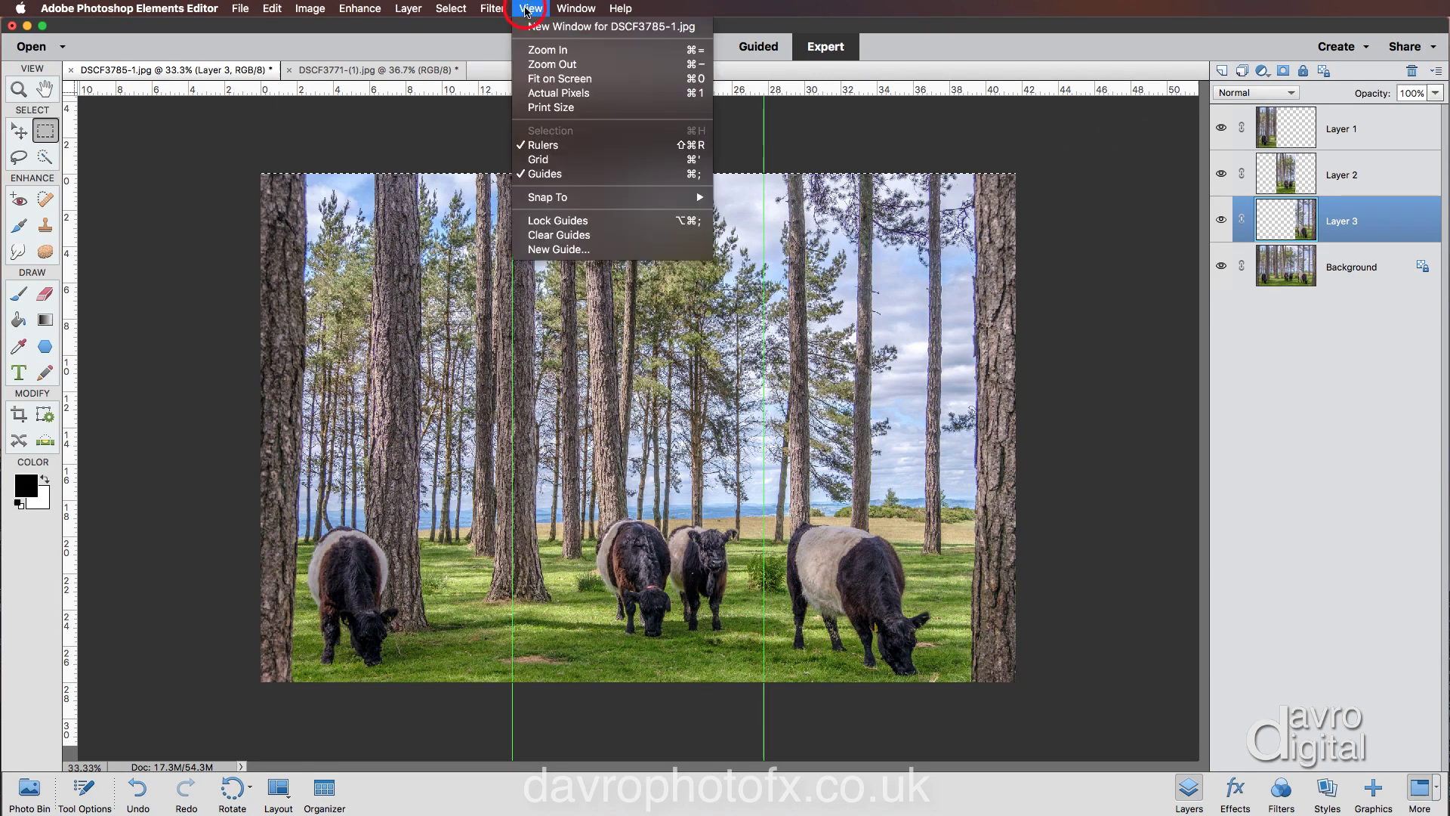
Step: Turn off the guides and rulers, then select the Background layer
left_click(535, 174)
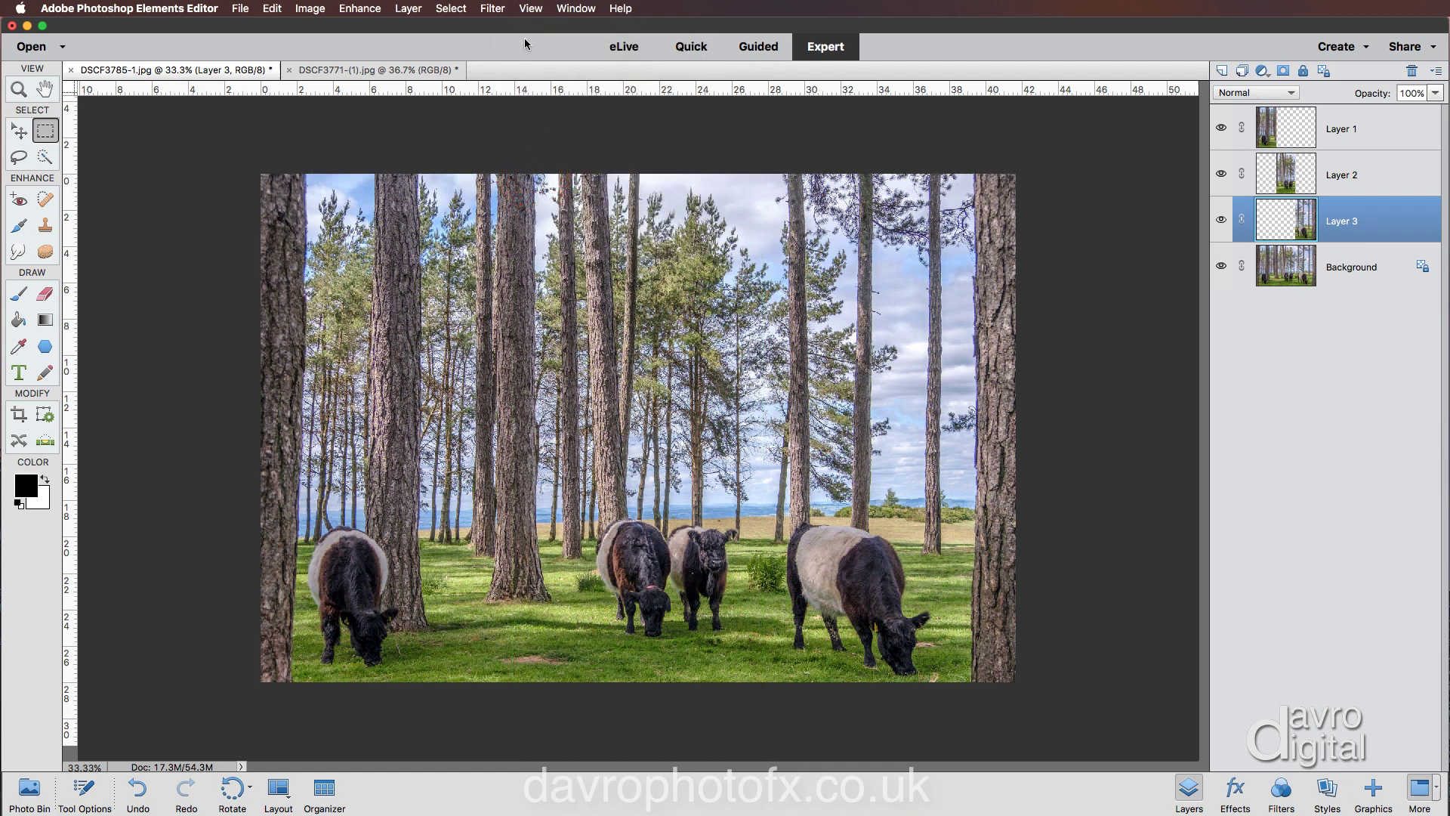
left_click(528, 9)
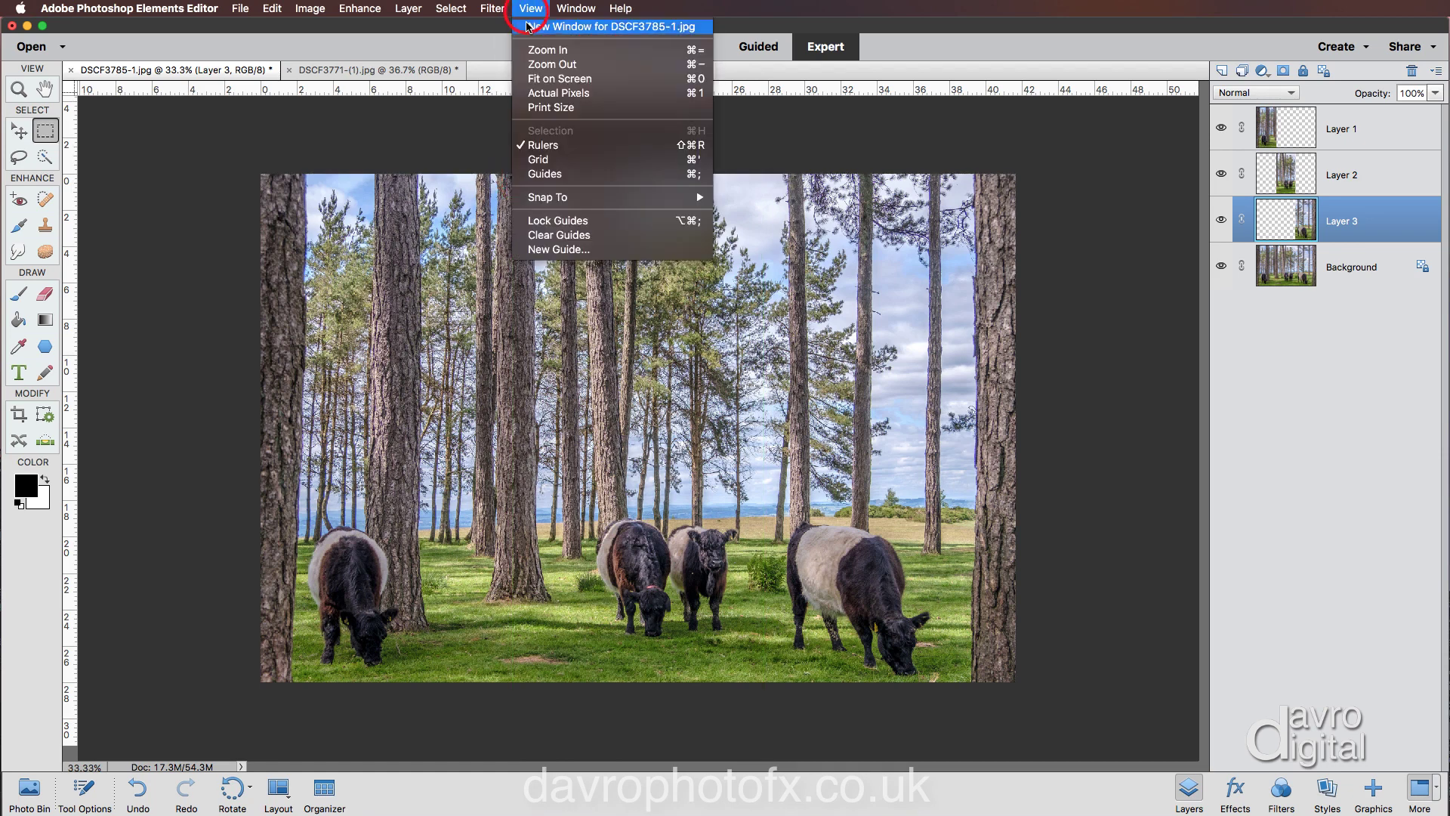
left_click(533, 145)
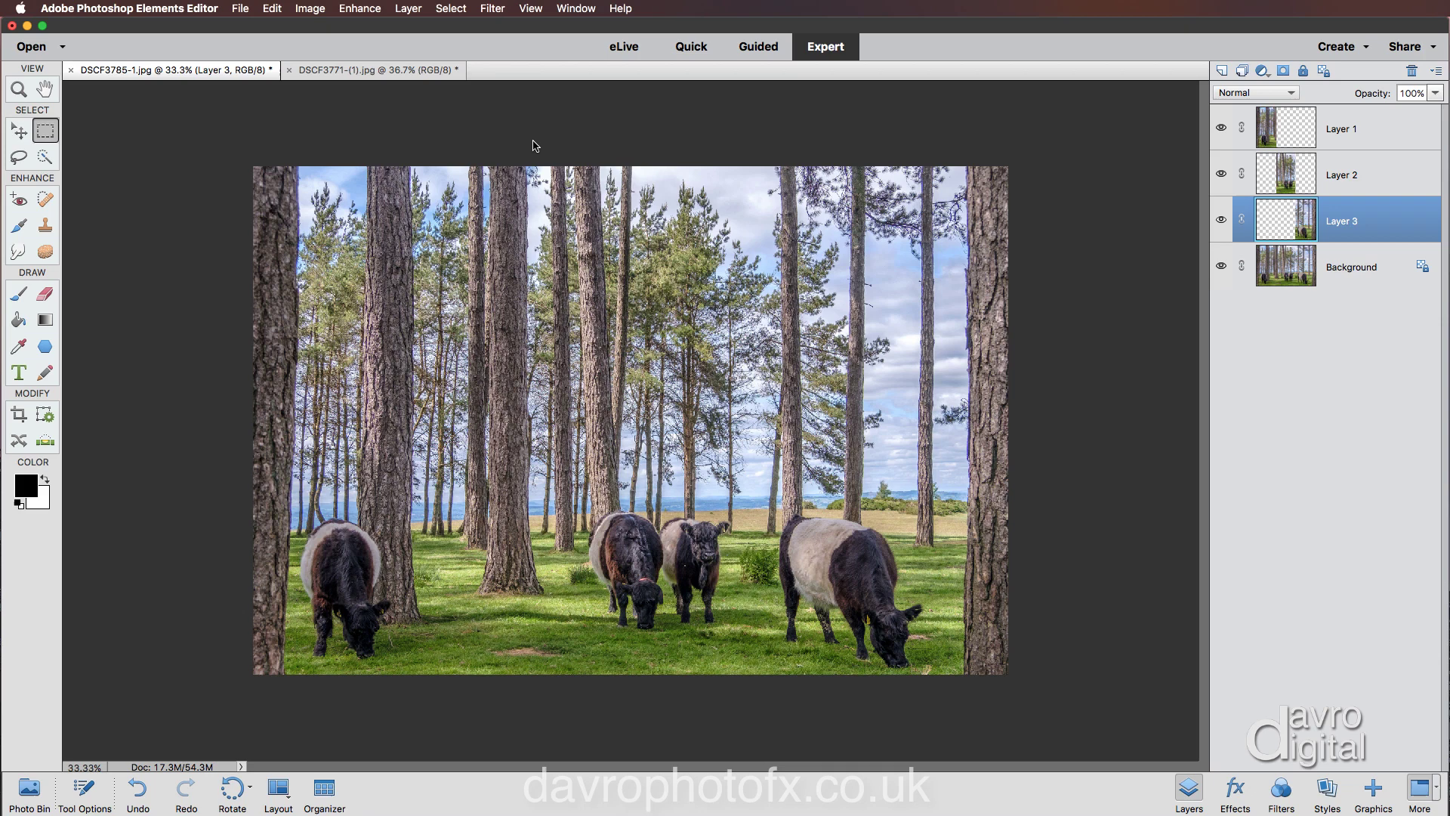
left_click(1332, 270)
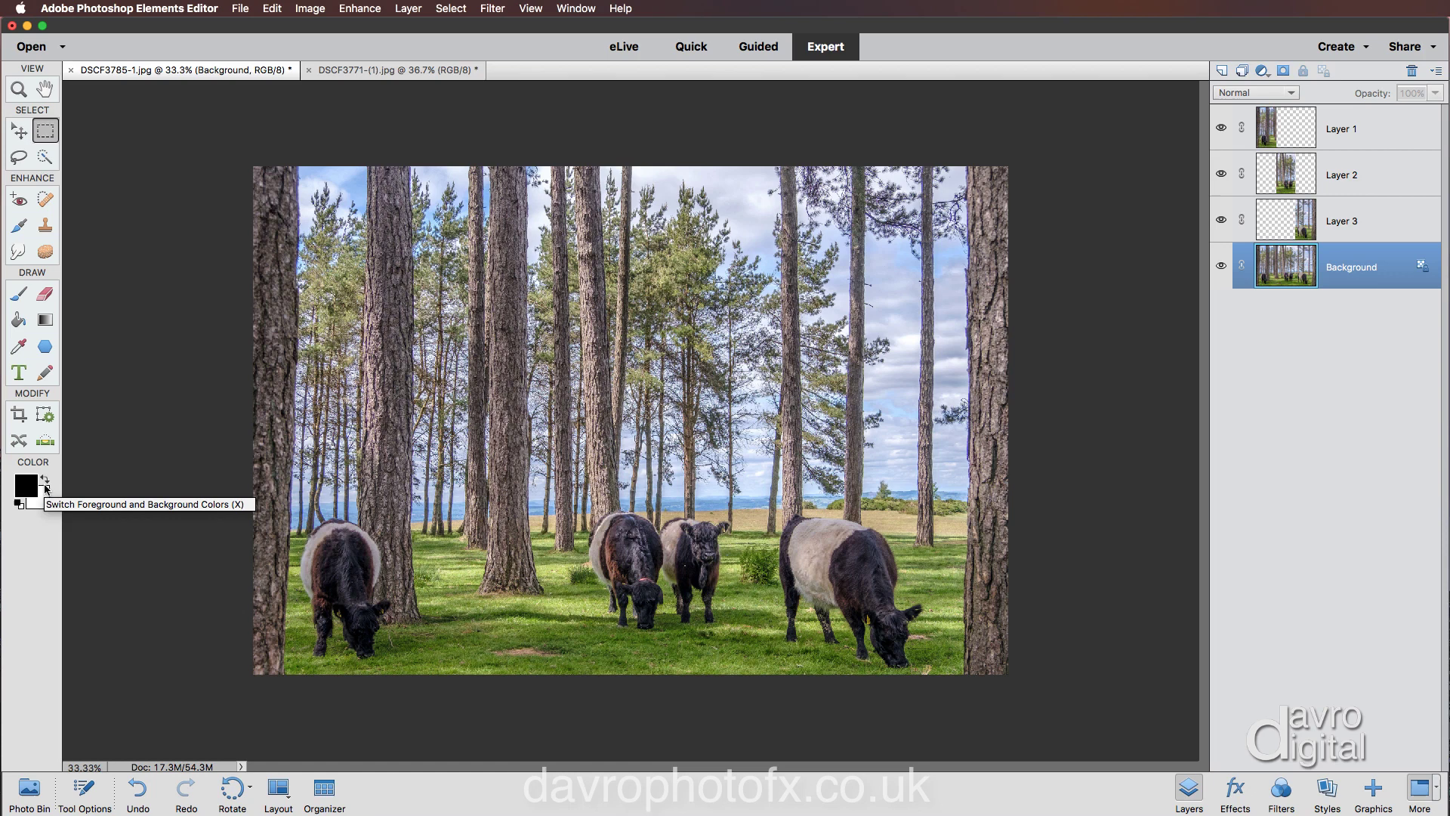
Step: Crop outward to enlarge the canvas evenly around the photo, then hide Layers 1–3
left_click(19, 414)
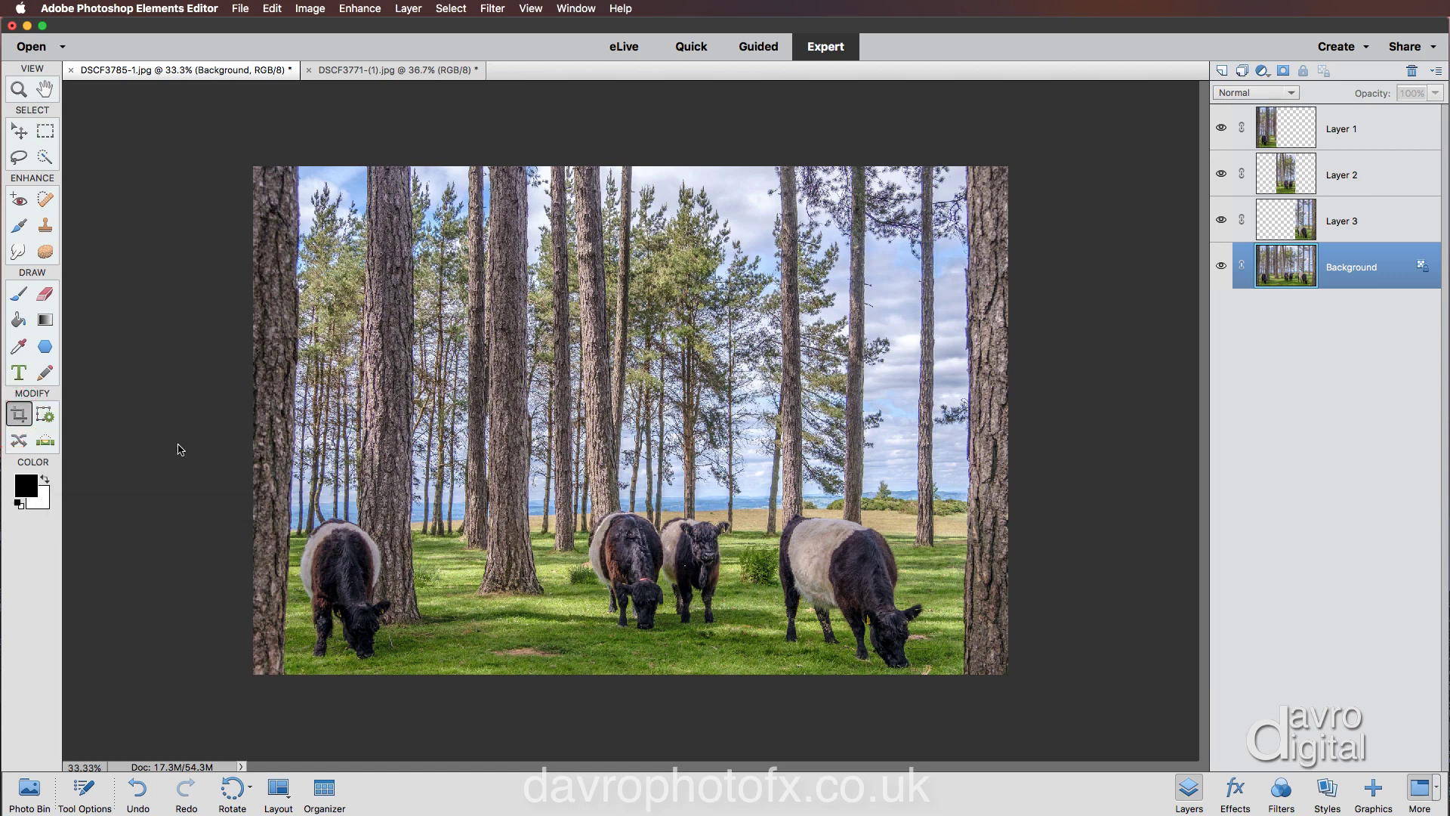
left_click(506, 417, "alt")
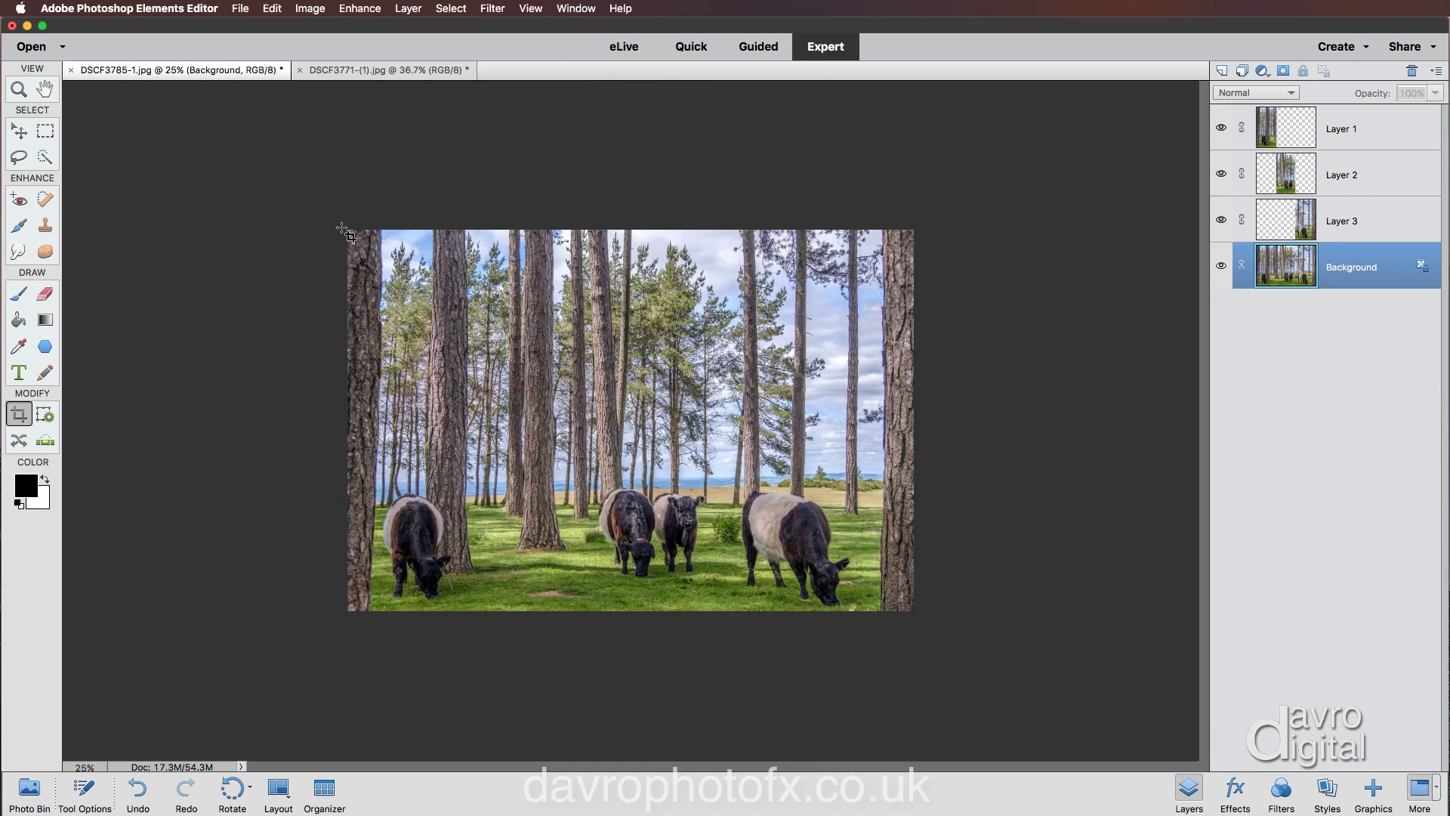
left_click_drag(350, 231, 928, 626)
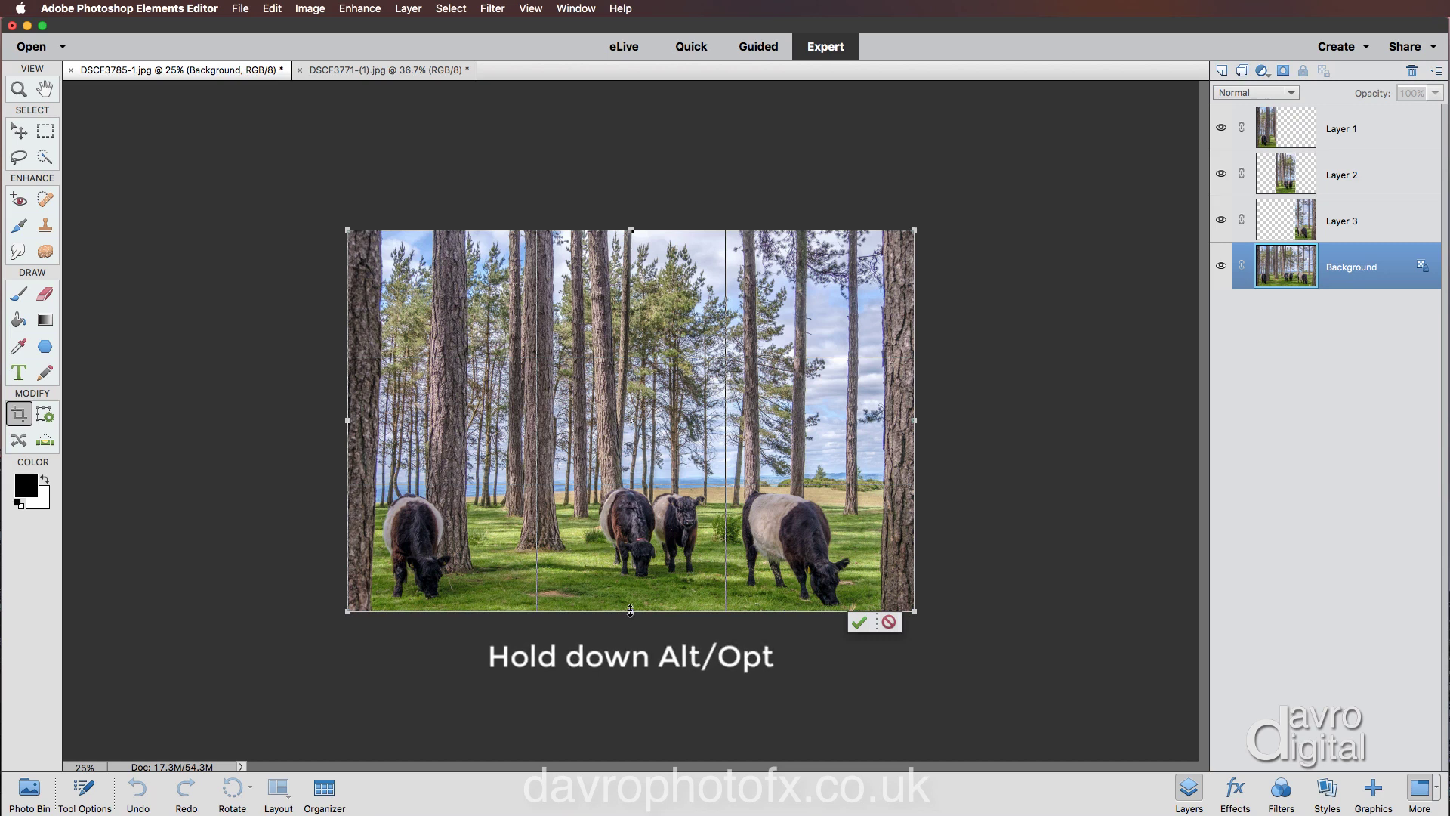
left_click_drag(631, 611, 631, 702)
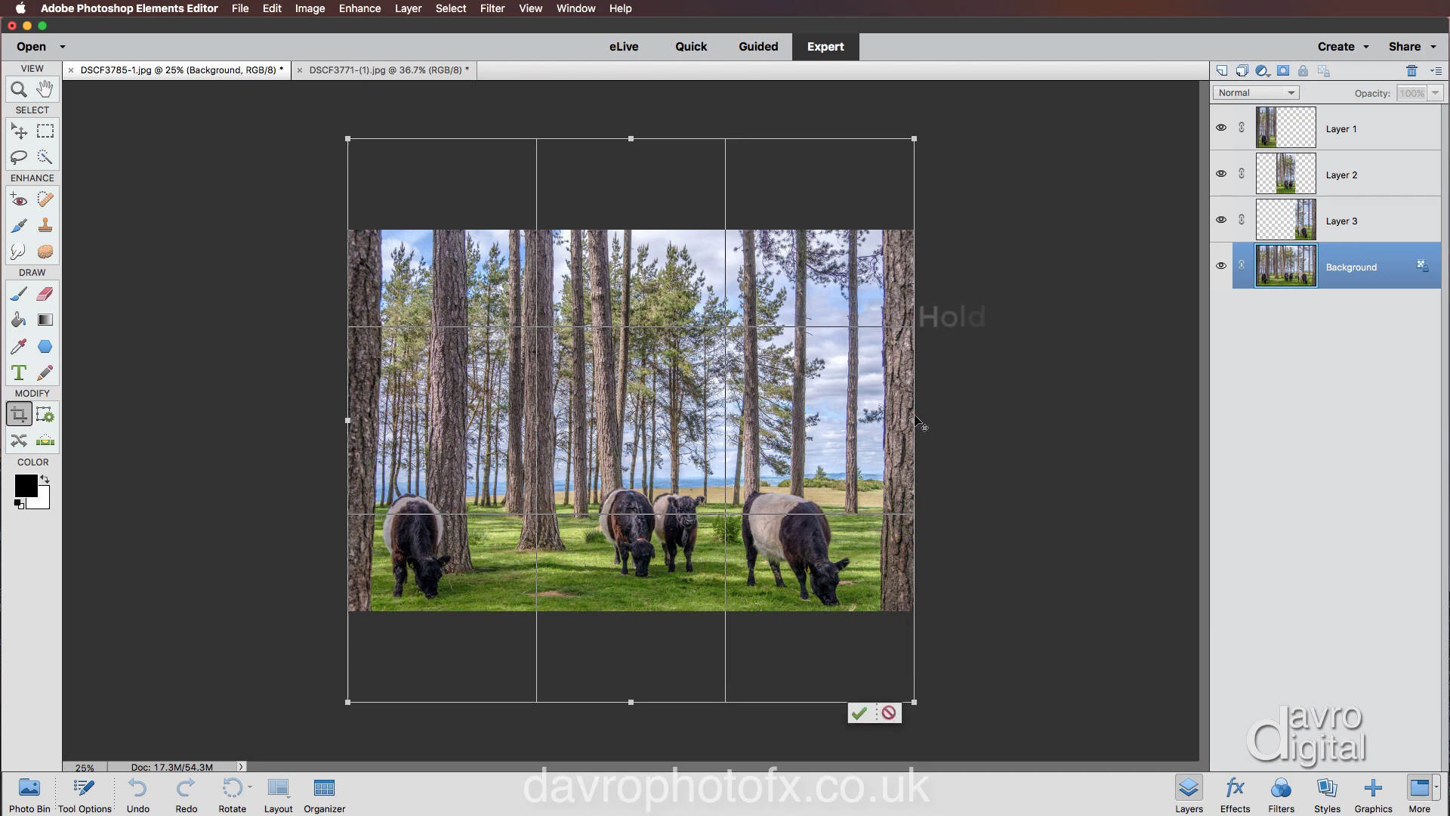
left_click_drag(914, 420, 1044, 436)
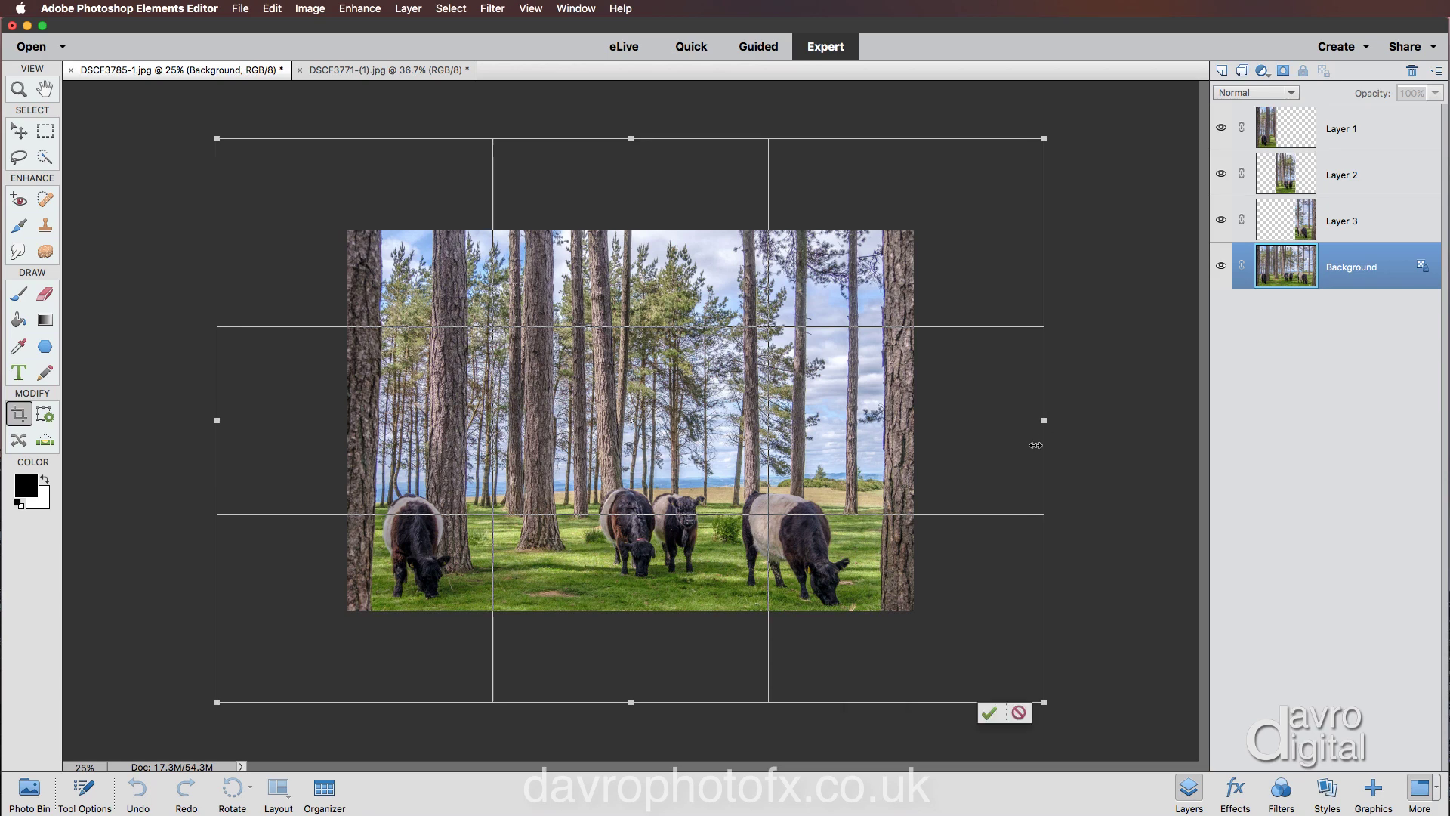
double_click(981, 446)
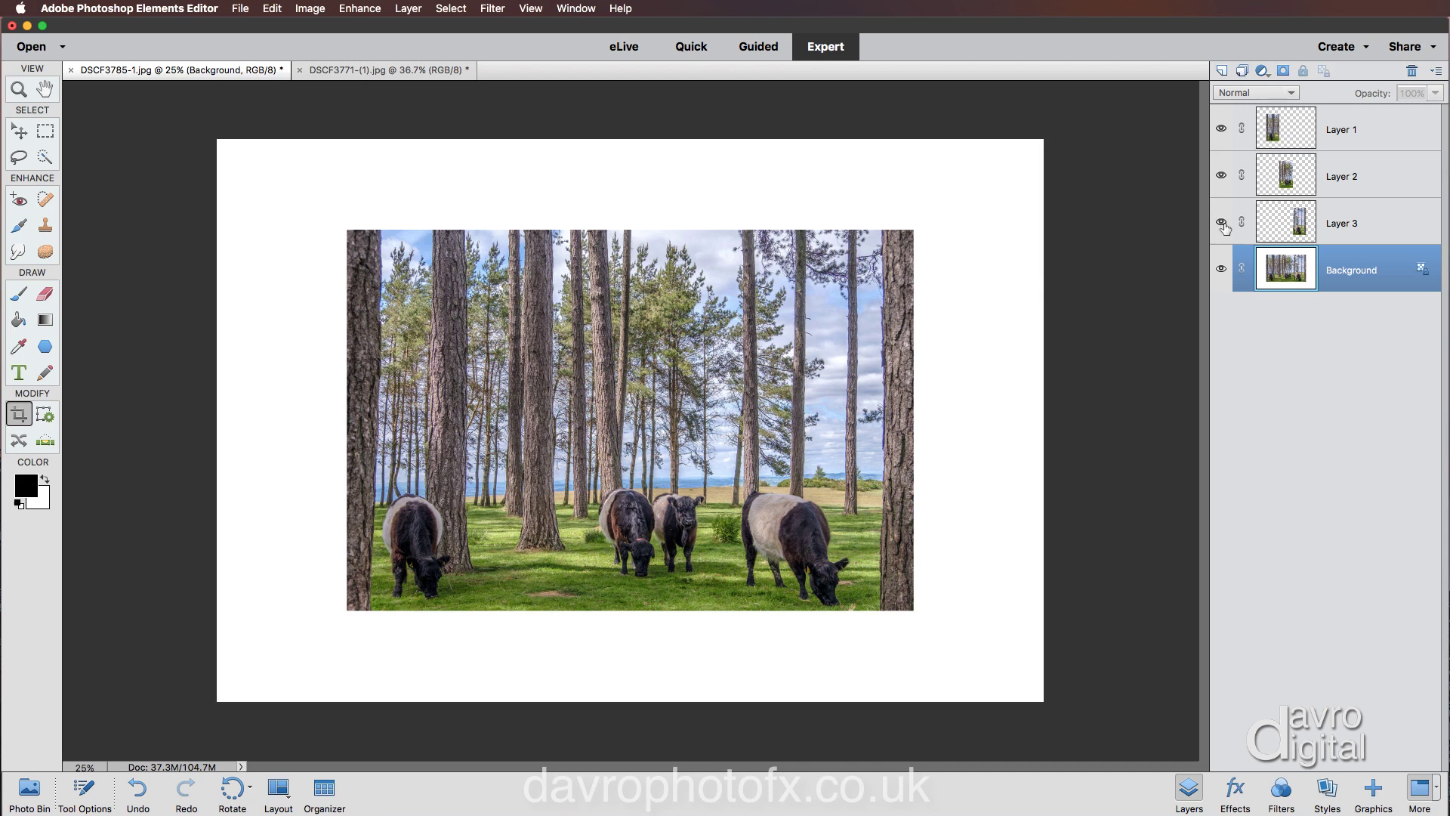
left_click_drag(1224, 225, 1224, 134)
Step: Fill the Background layer with White and turn Layers 1–3 visible again
left_click(1288, 271, "super")
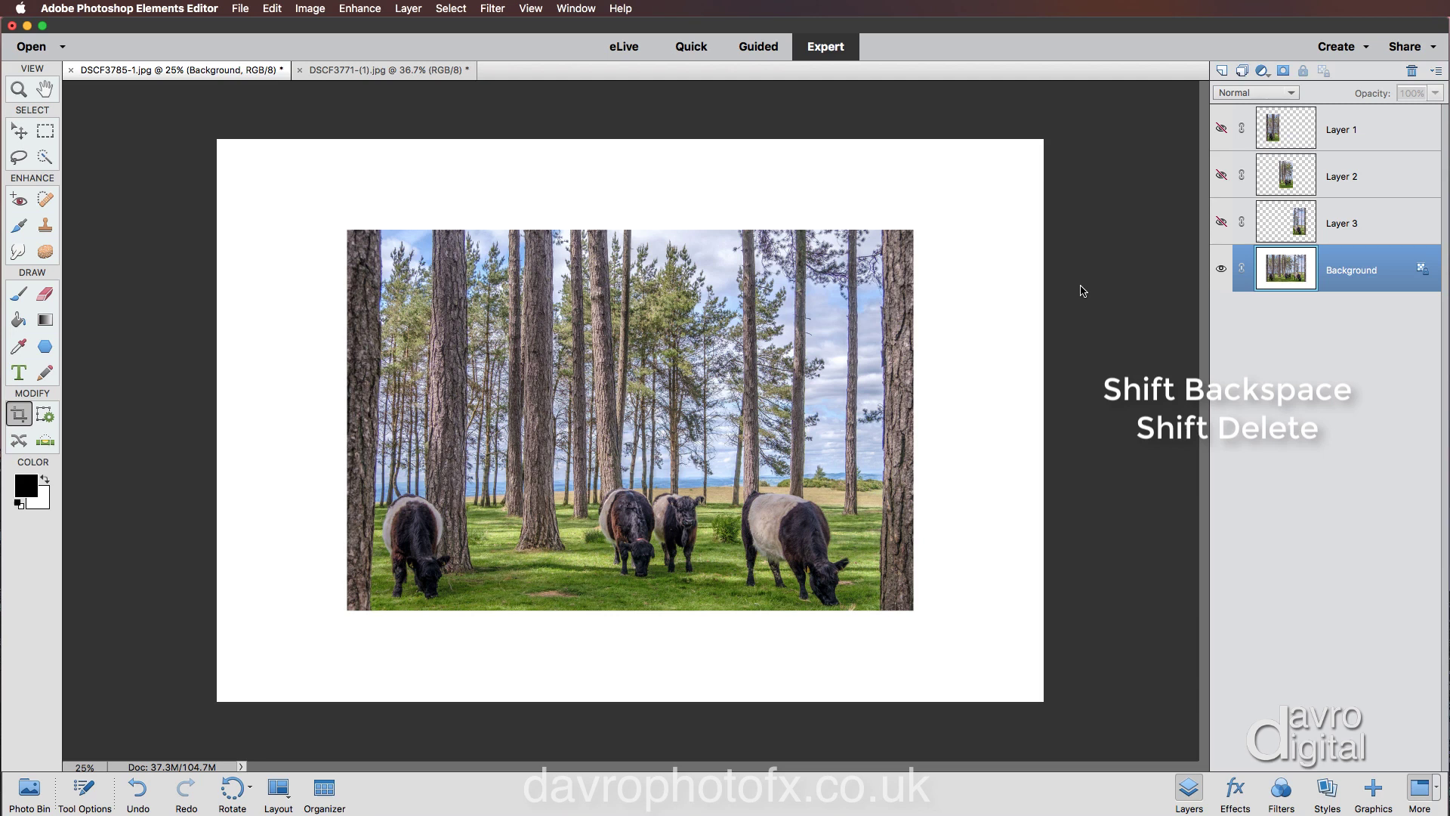
key("shift+BackSpace")
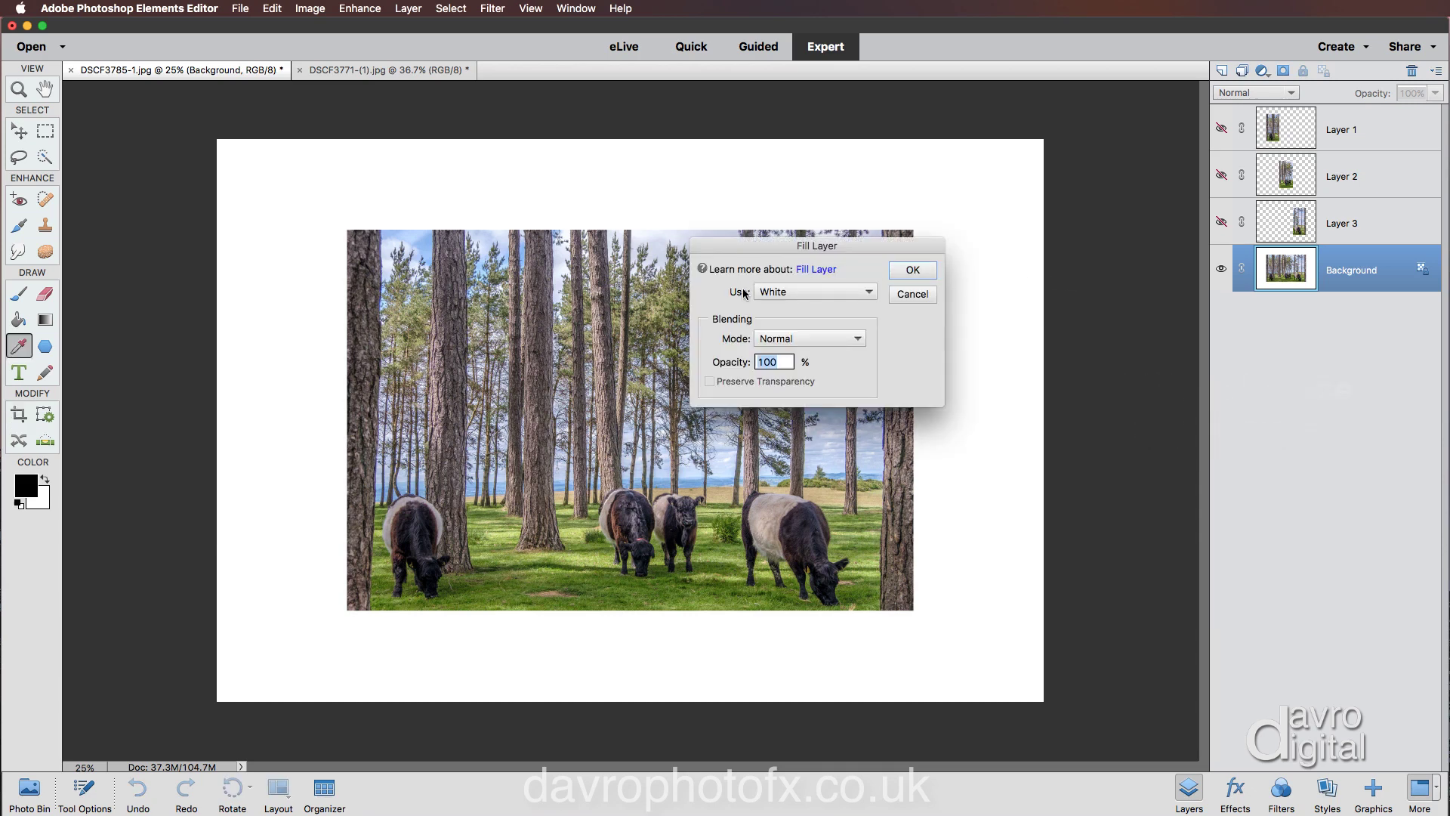
left_click(782, 291)
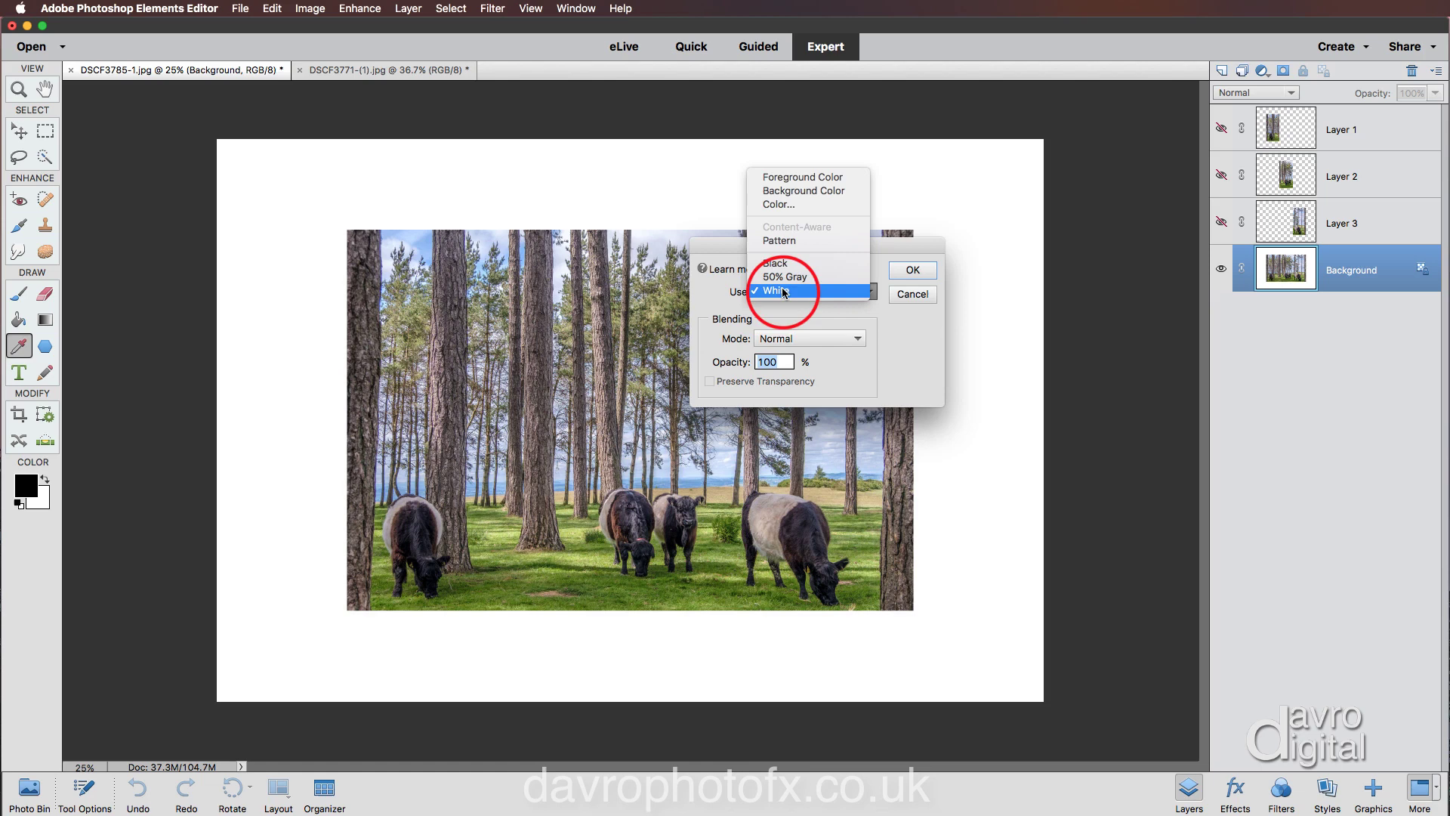
left_click(783, 291)
left_click(912, 270)
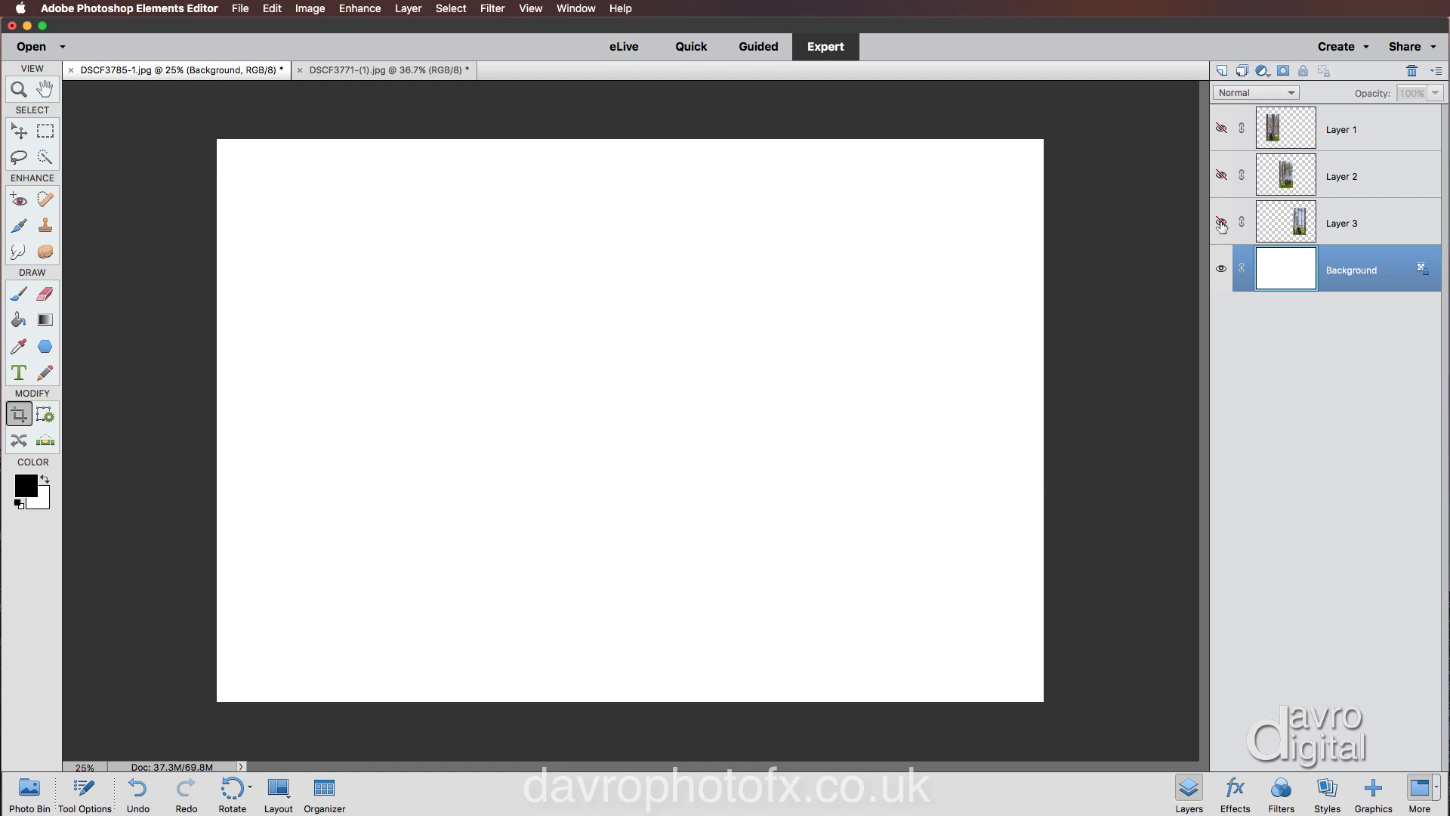
left_click_drag(1222, 224, 1221, 130)
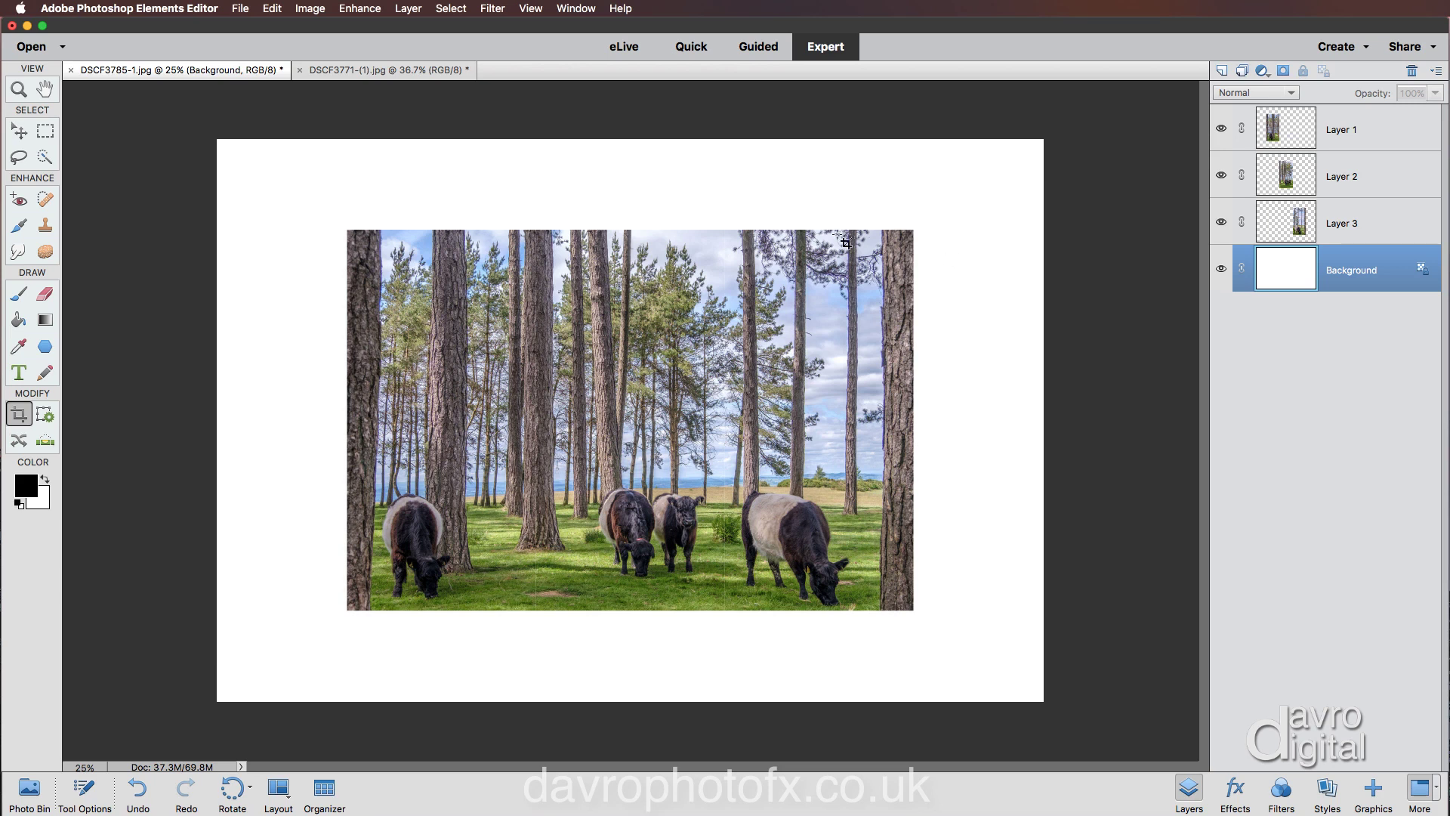
Step: Enable Auto Select Layer for the Move tool and fit the image on screen
left_click(19, 131)
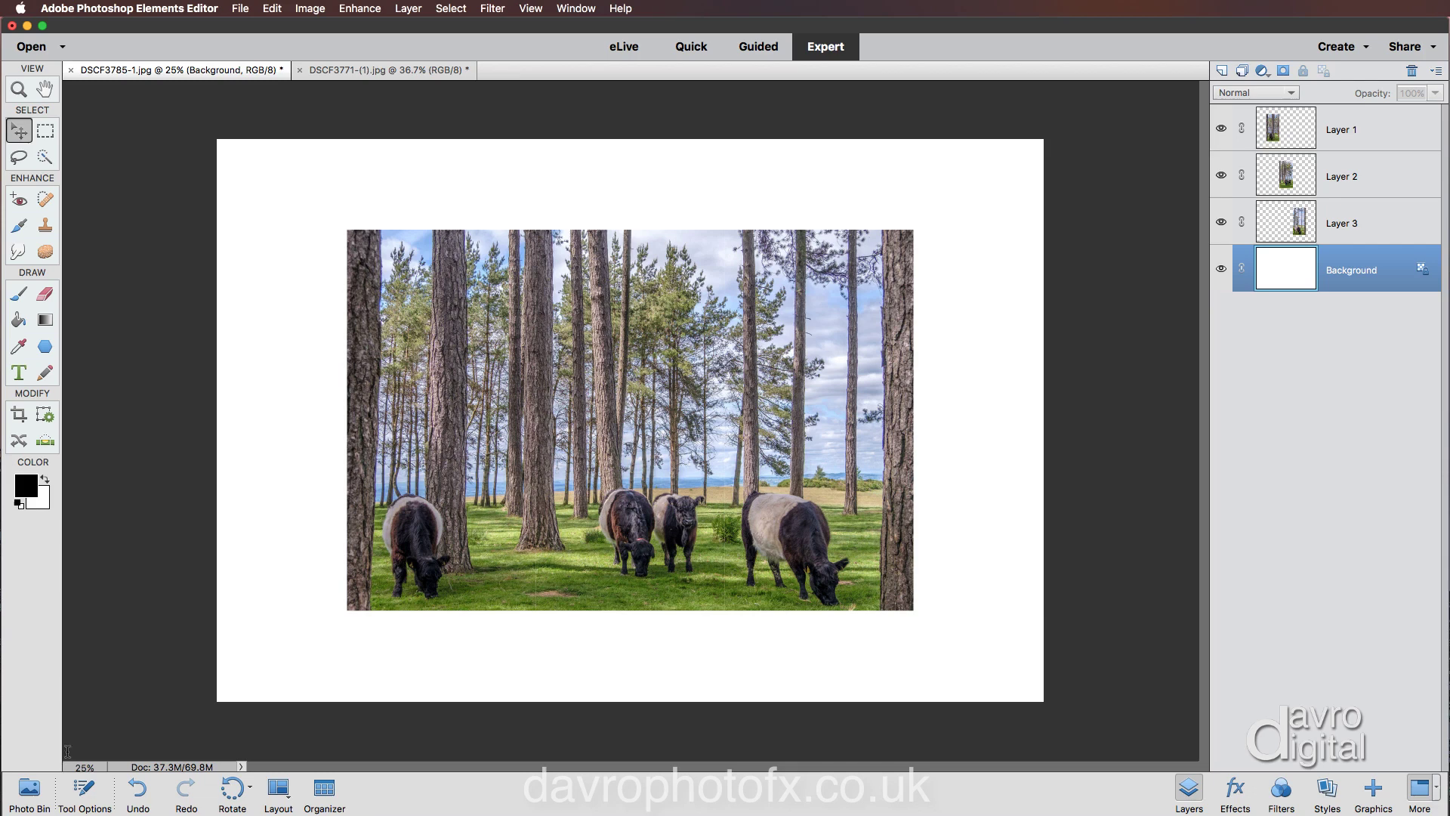
left_click(81, 790)
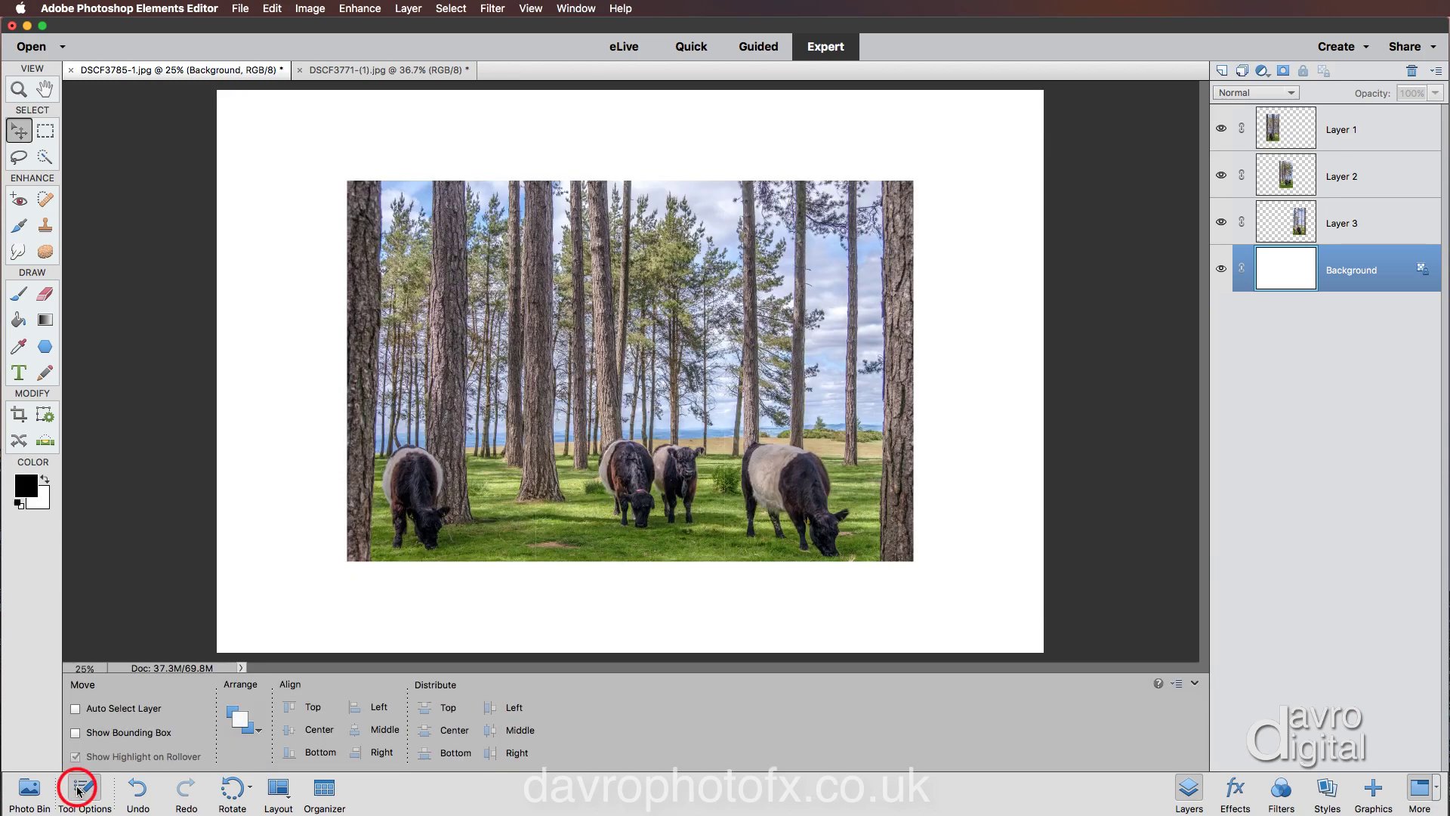
left_click(99, 711)
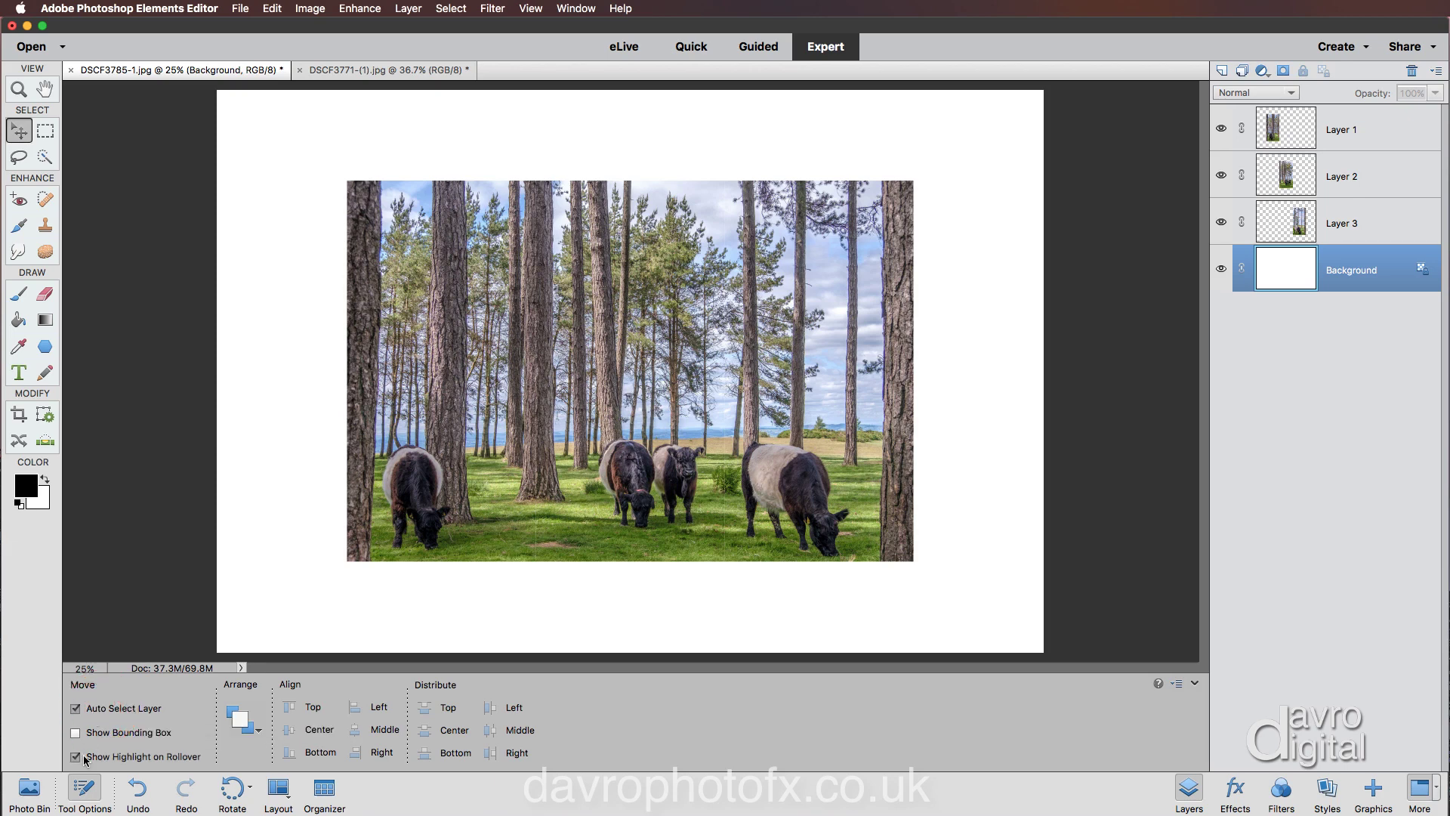
left_click(91, 790)
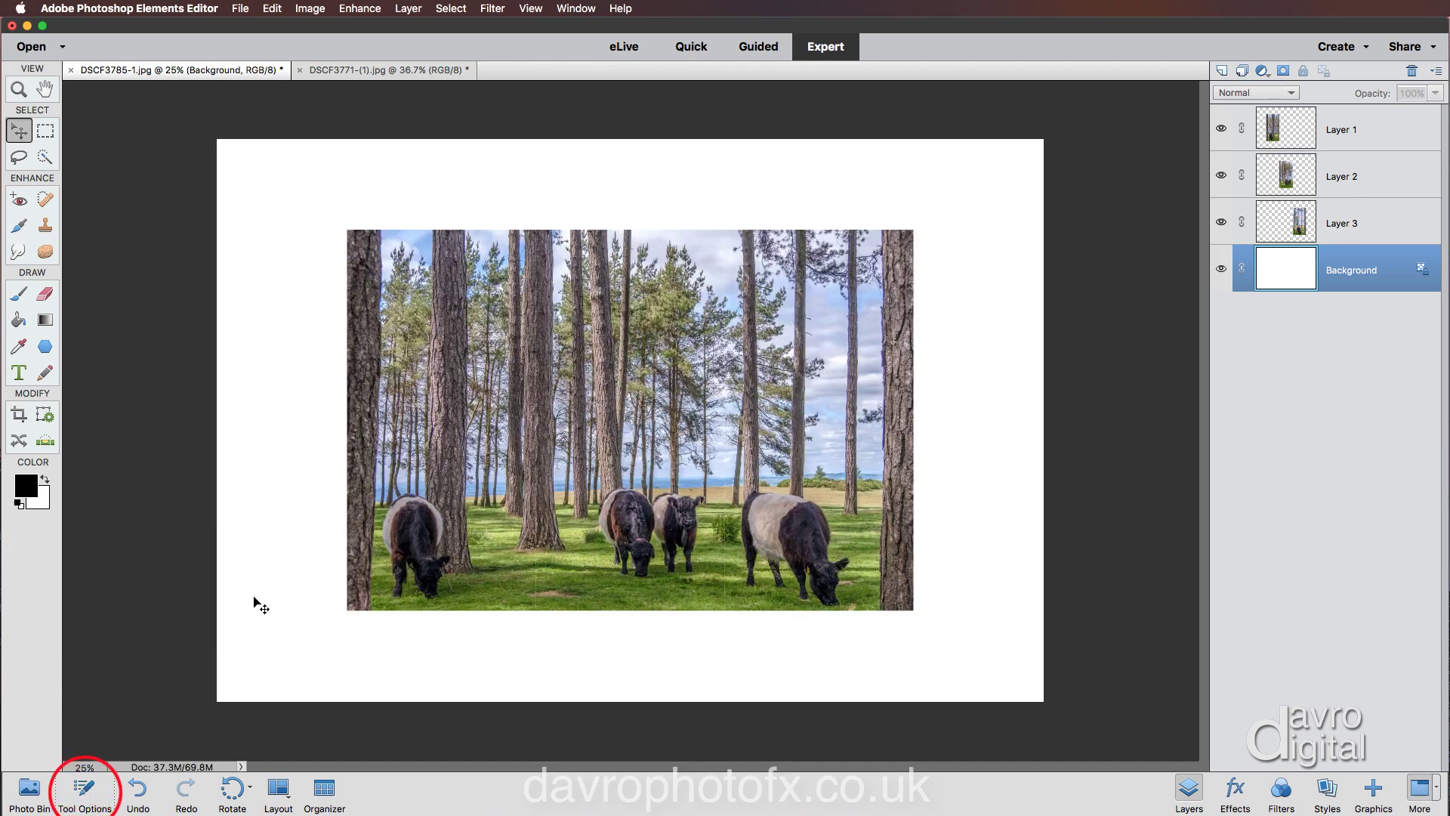
key("super+0")
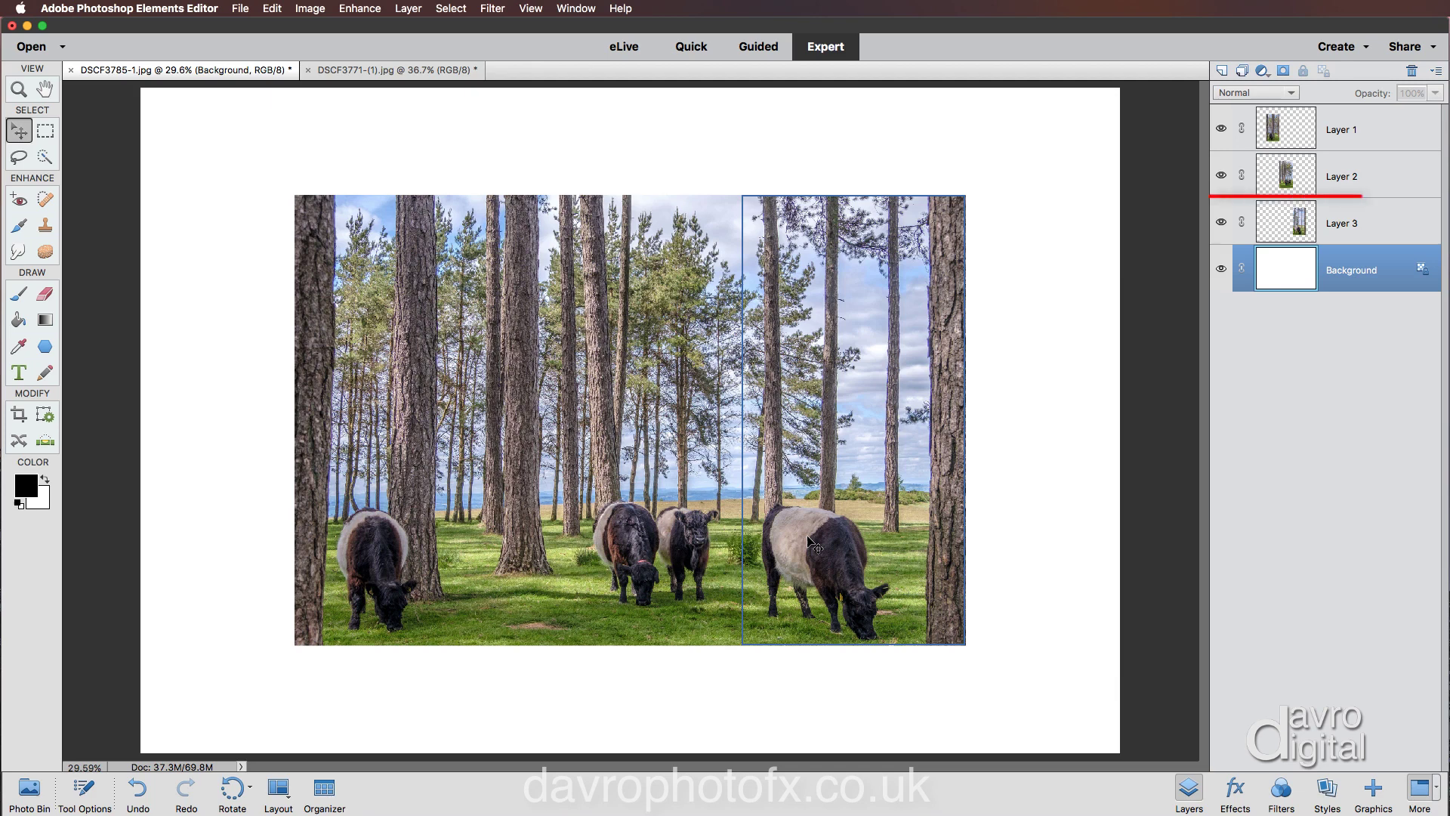
Step: Select Layer 3 and nudge its strip right with four Shift+Right presses
left_click(811, 541)
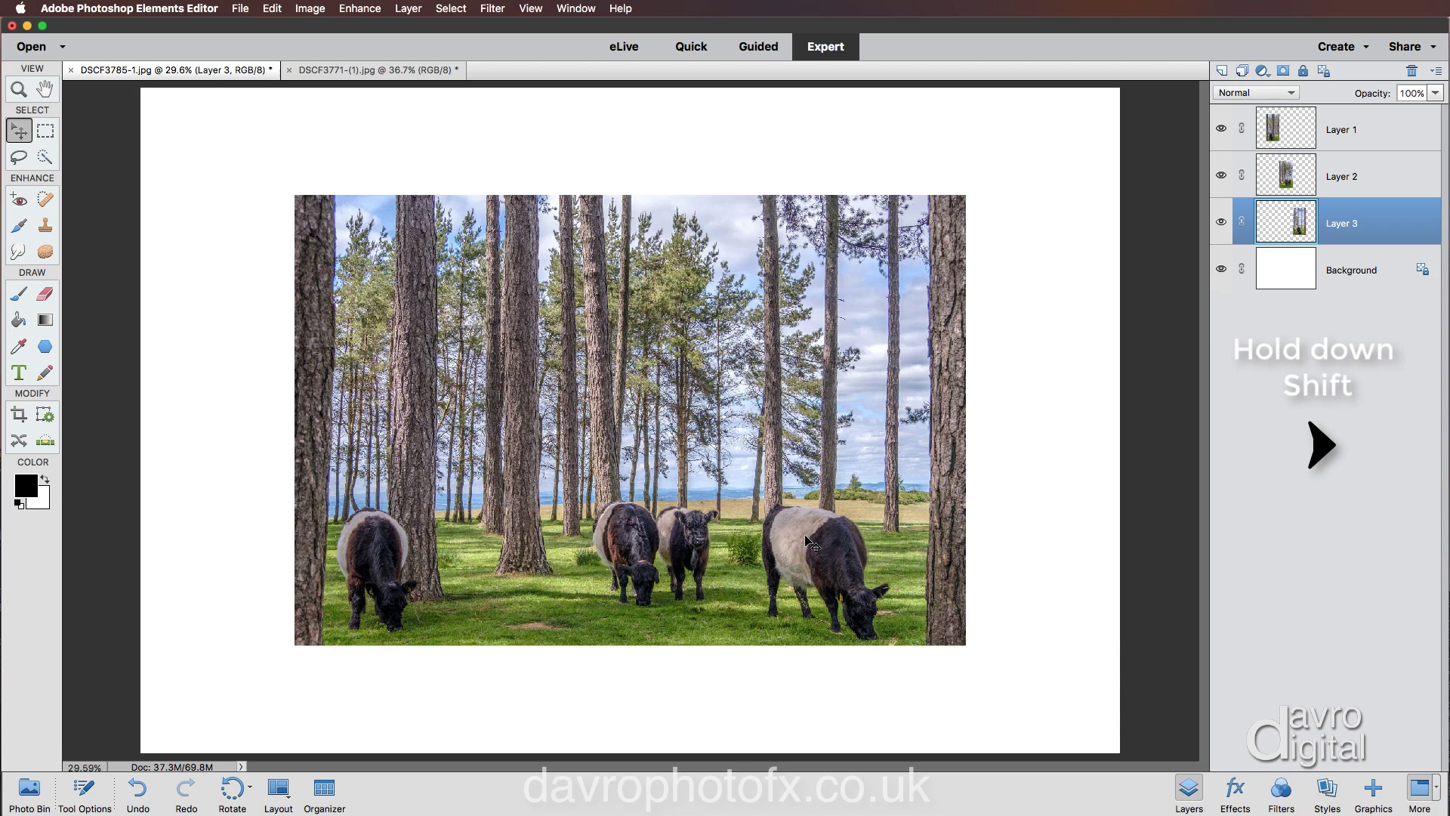
key("shift+Right")
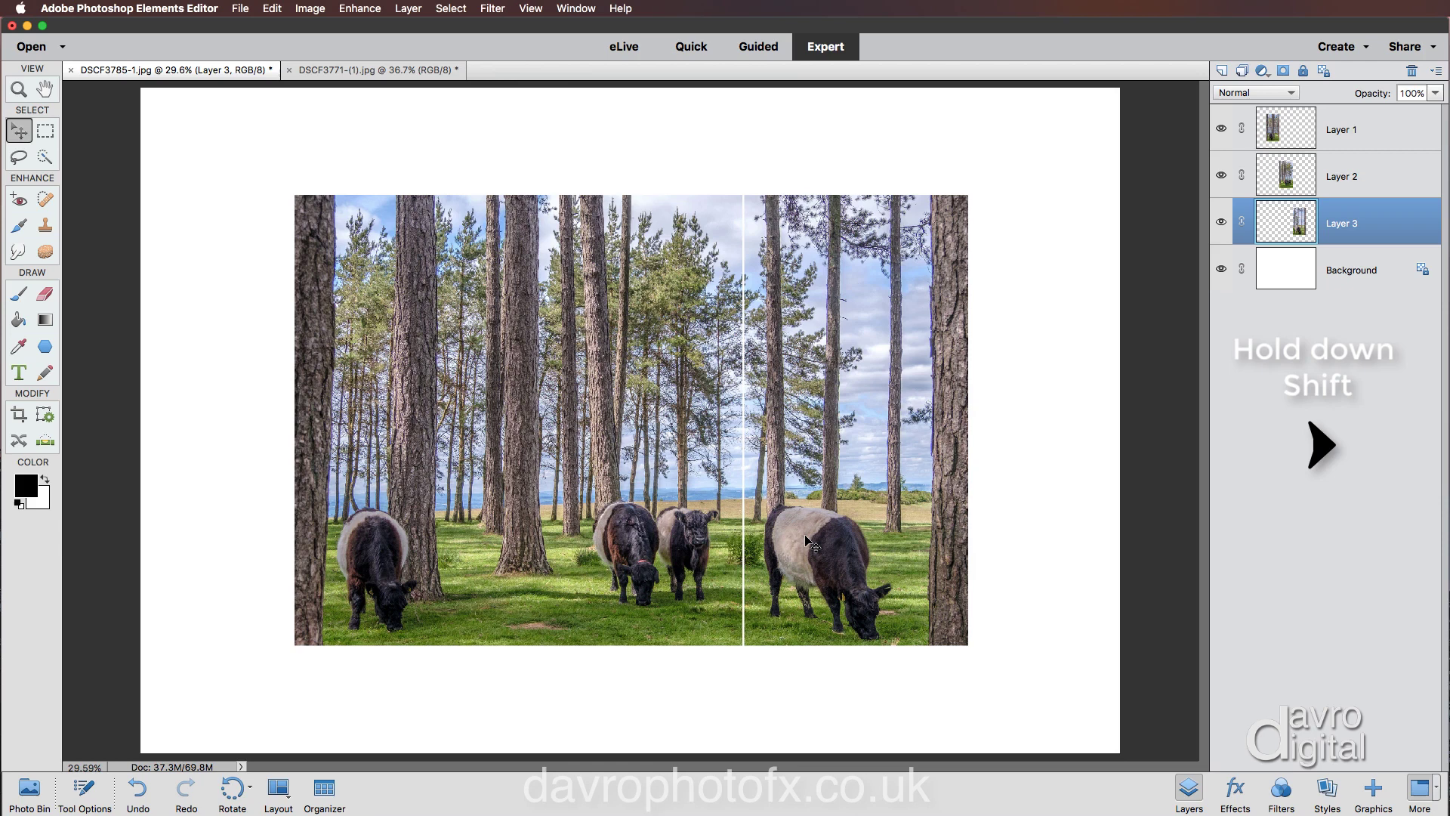
key("shift+Right")
key("shift+Right")
key("shift+Right")
key("shift+Right")
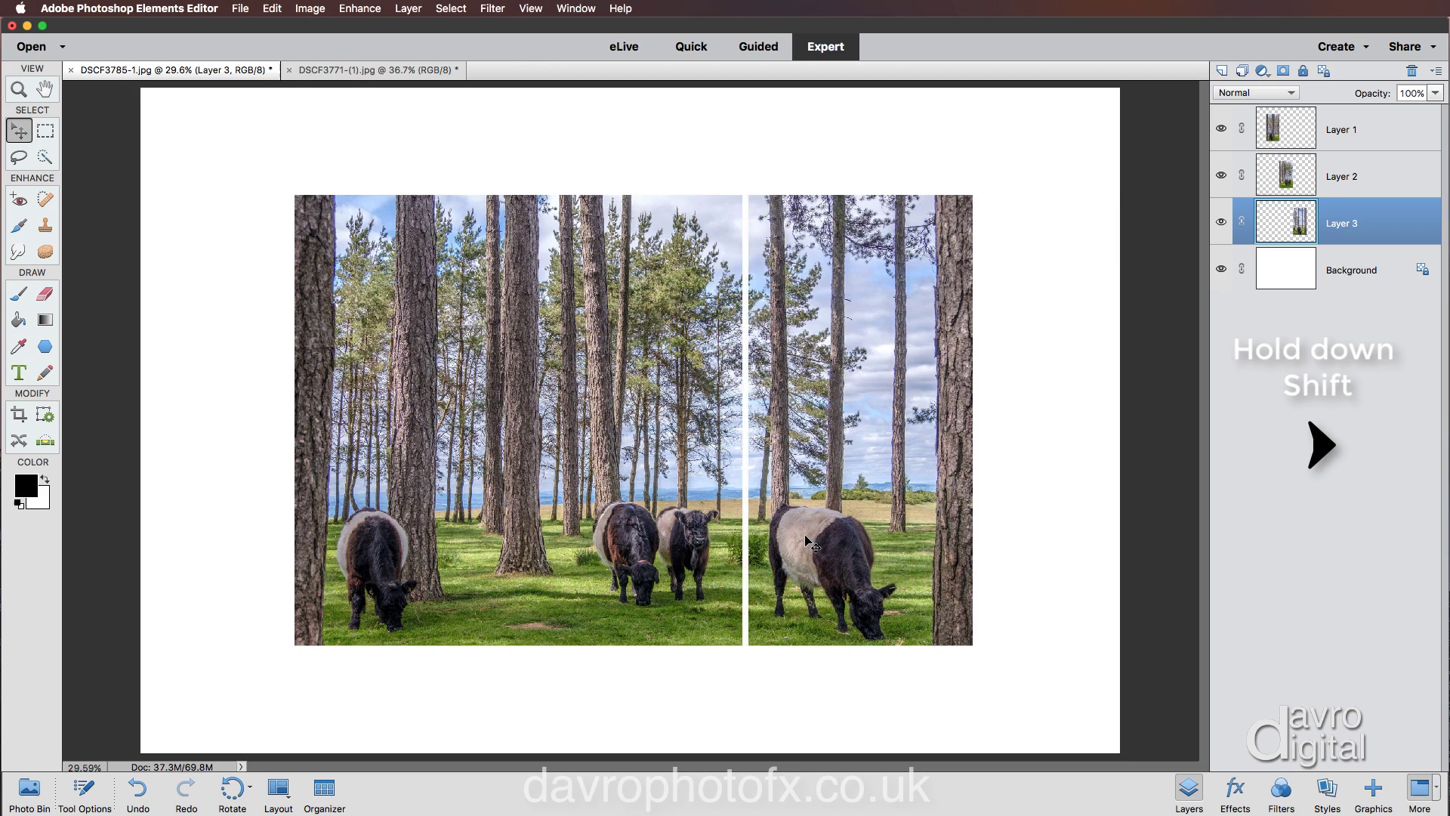
key("shift+Right")
key("shift+Right")
key("shift+Right")
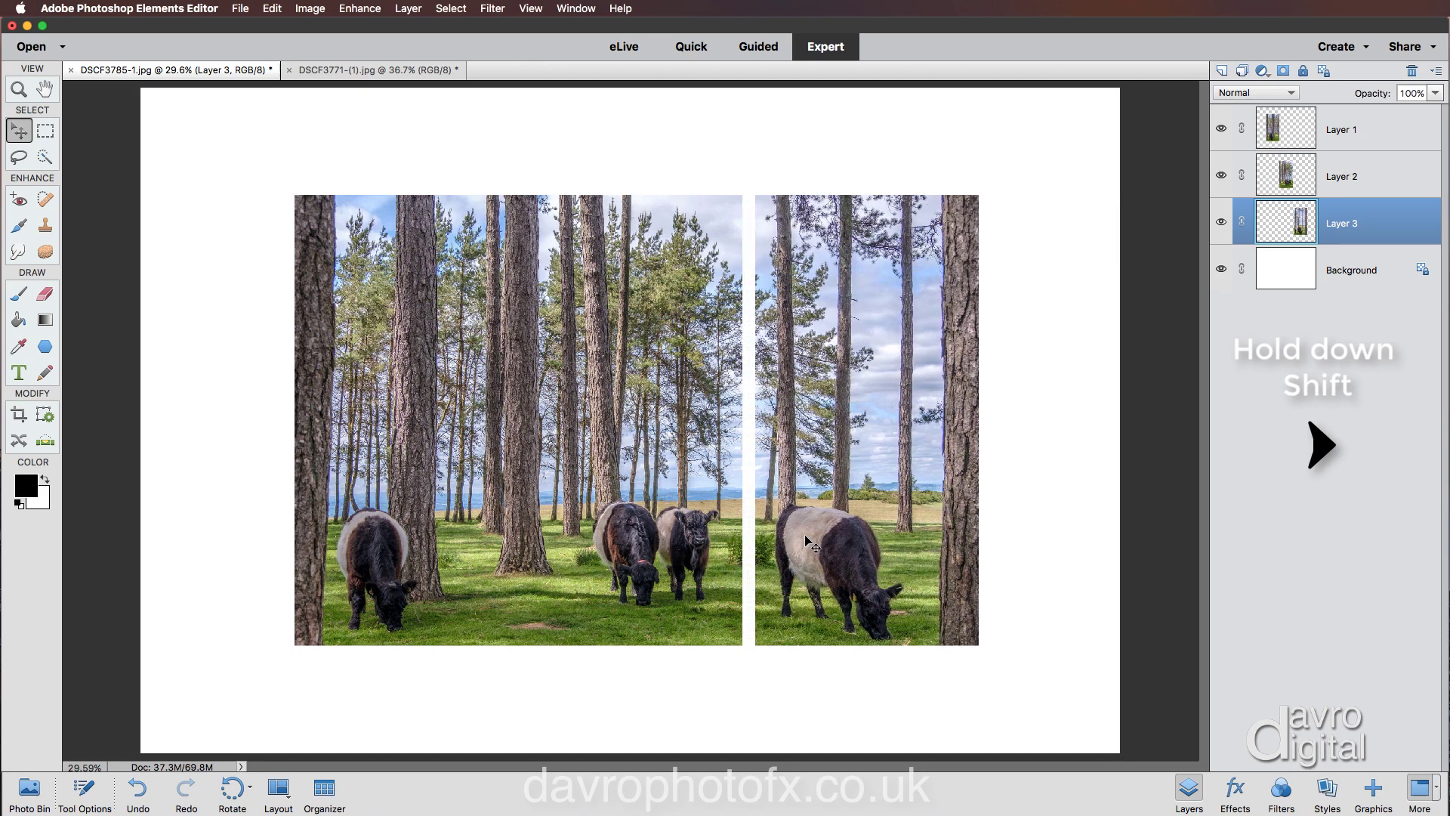
key("shift+Right")
key("shift+Right")
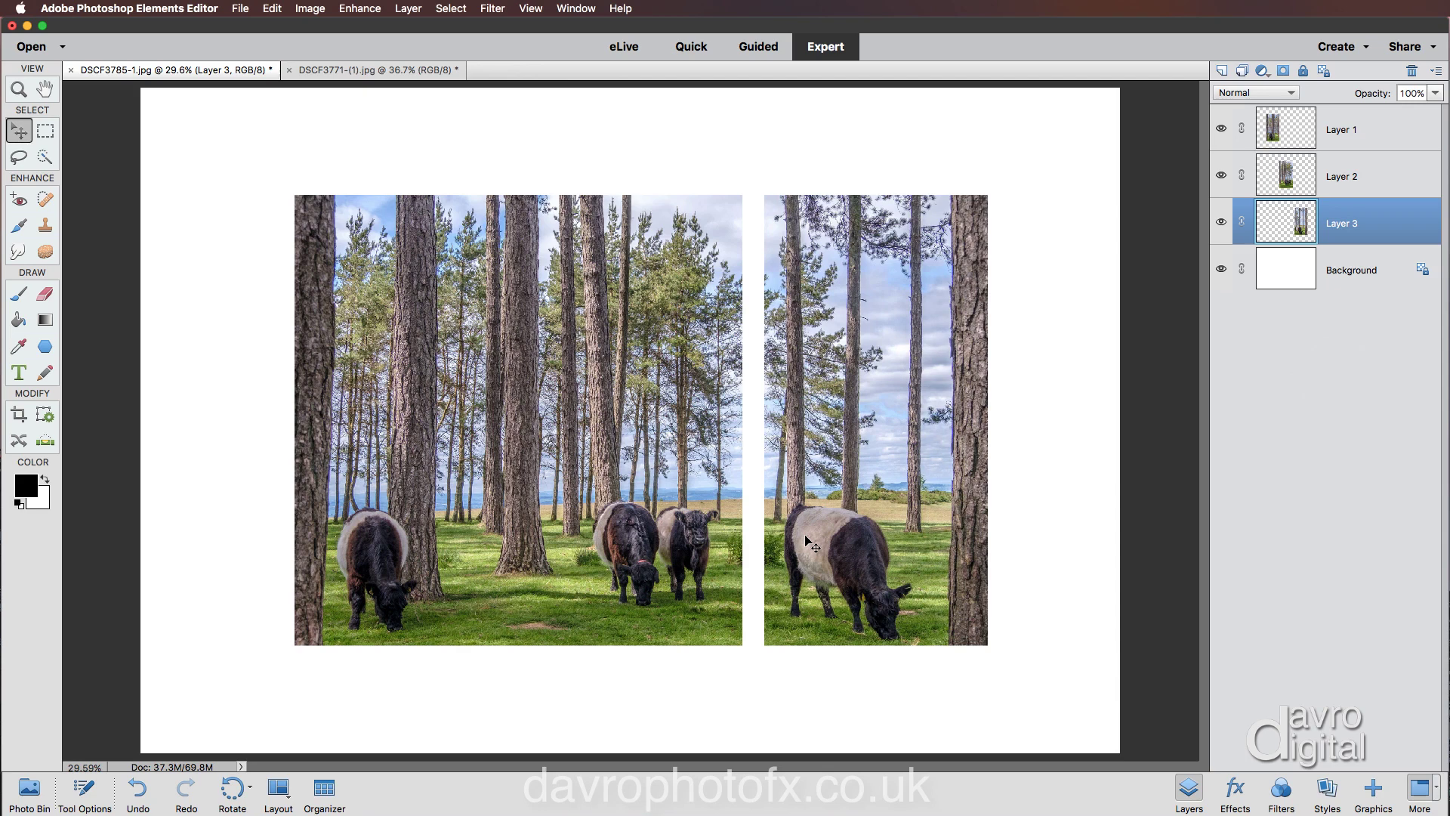
Step: Select Layer 1 and nudge its strip left with one Left and two Shift+Left presses
left_click(393, 455)
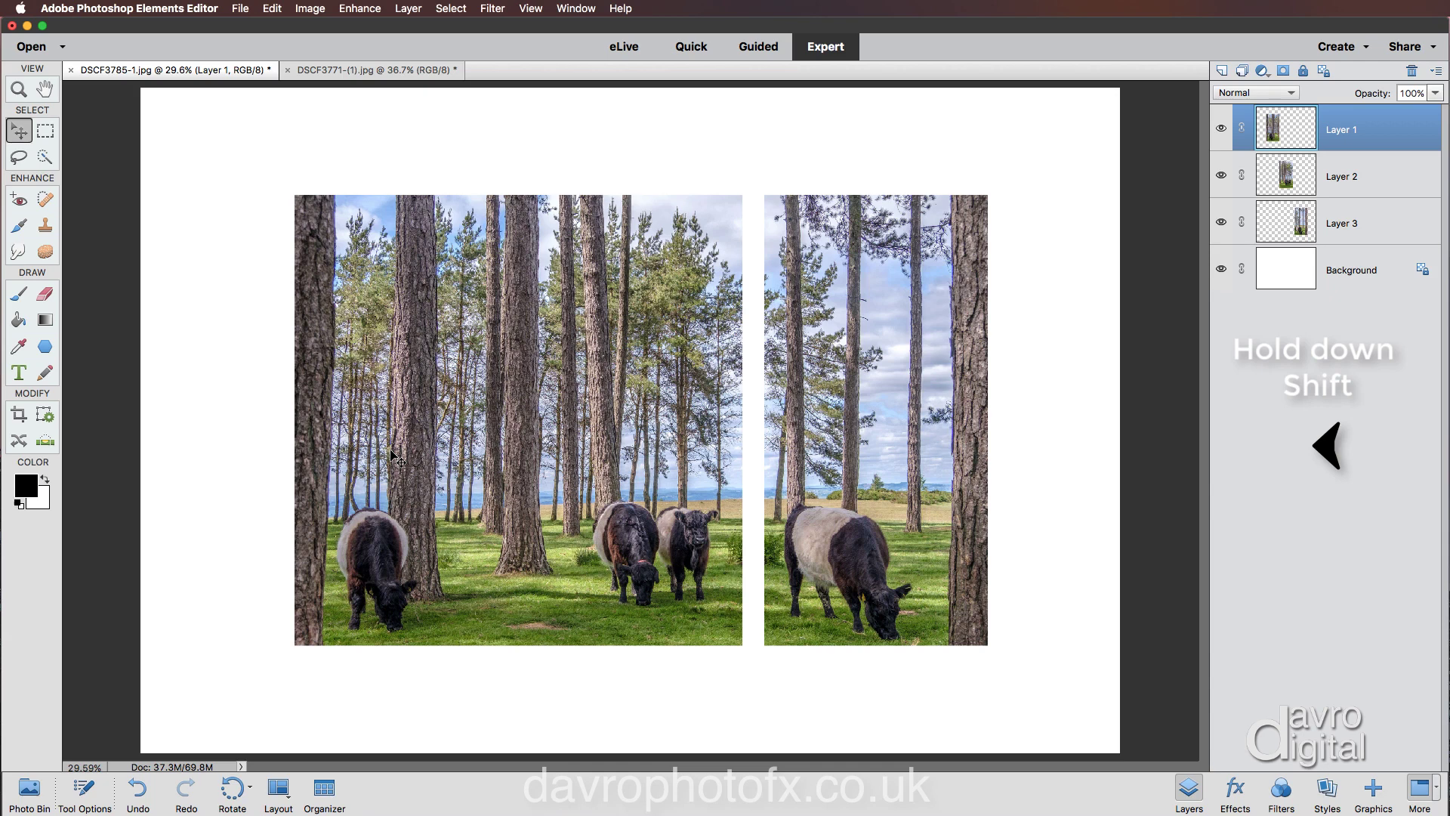
key("Left")
key("Left")
key("Left")
key("Left")
key("Left")
key("Left")
key("Left")
key("Left")
key("Left")
key("Left")
key("Left")
key("Left")
key("Left")
key("Left")
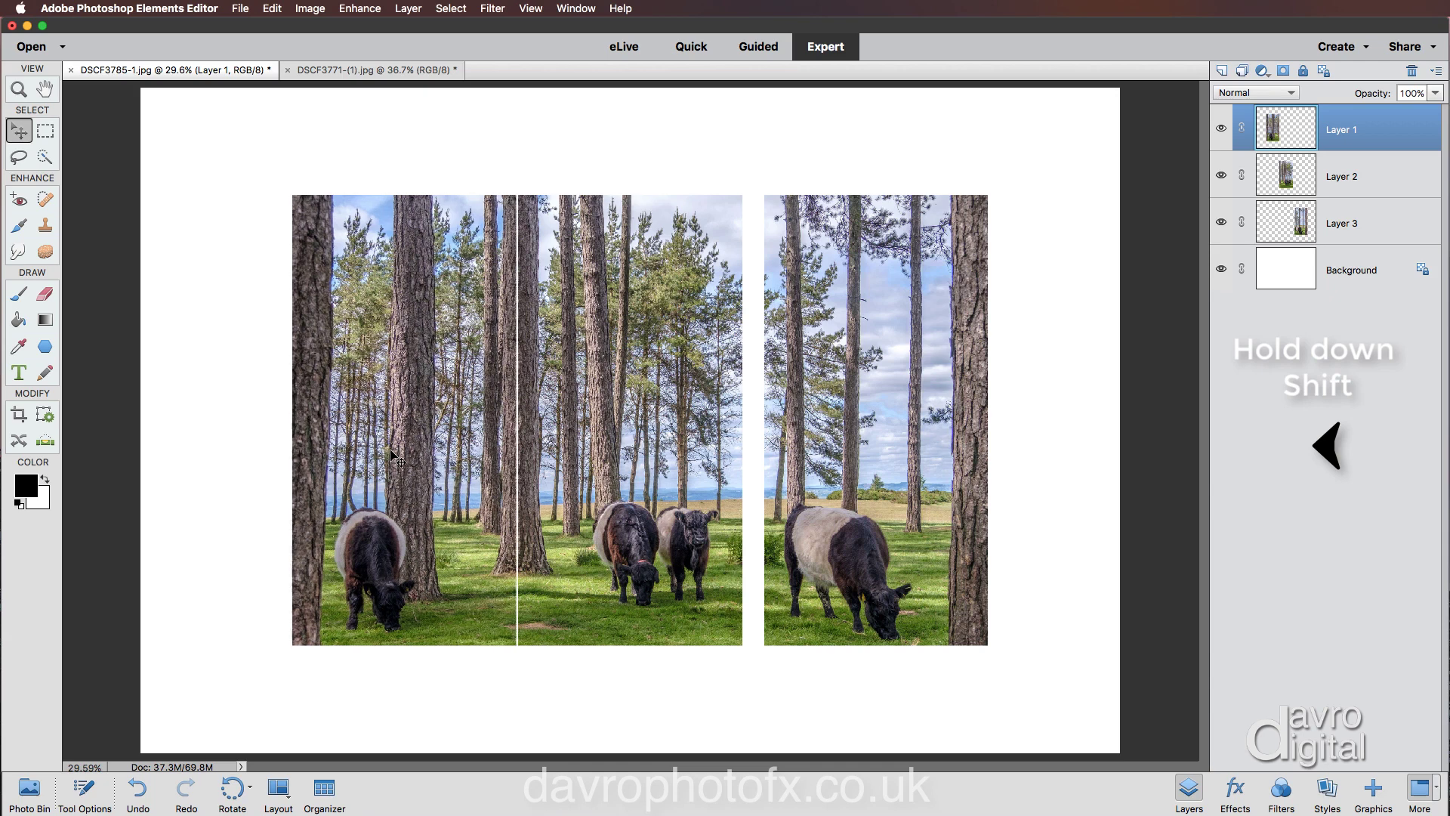
key("shift+Left")
key("shift+Left")
key("shift+Left")
key("shift+Left")
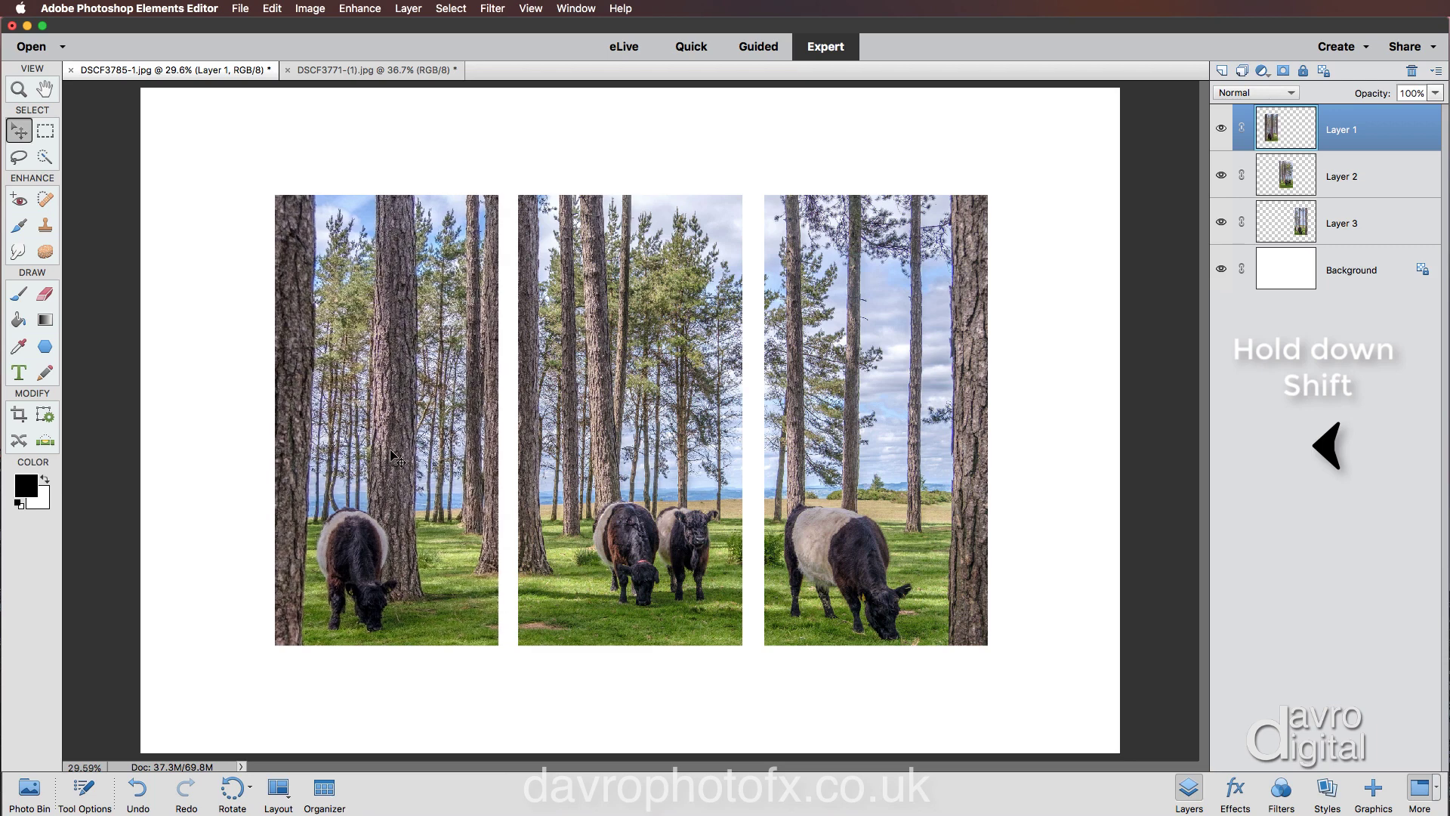
key("shift+Left")
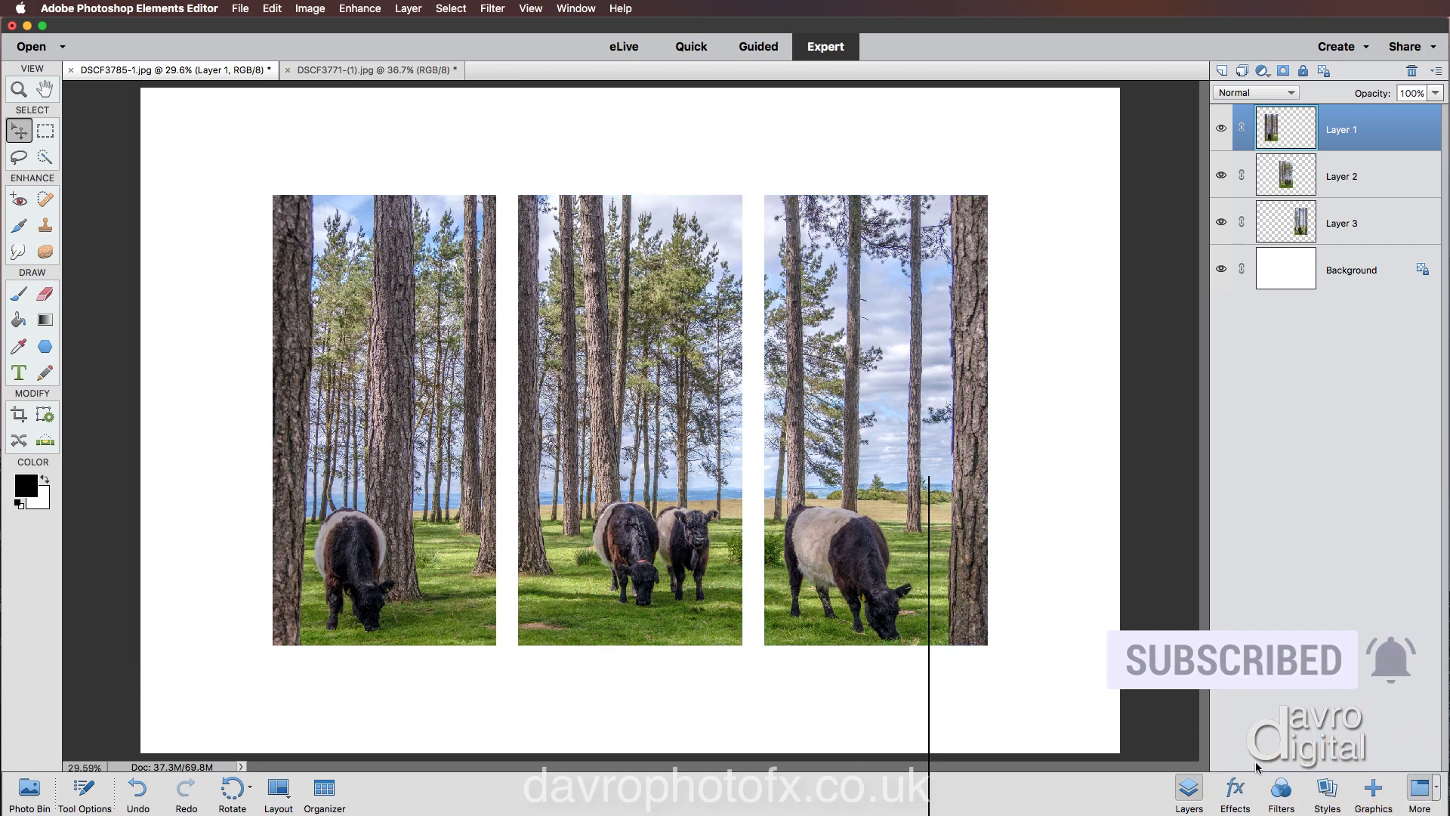
Step: Apply a drop shadow style to the left photo panel from the Styles library
left_click(1327, 790)
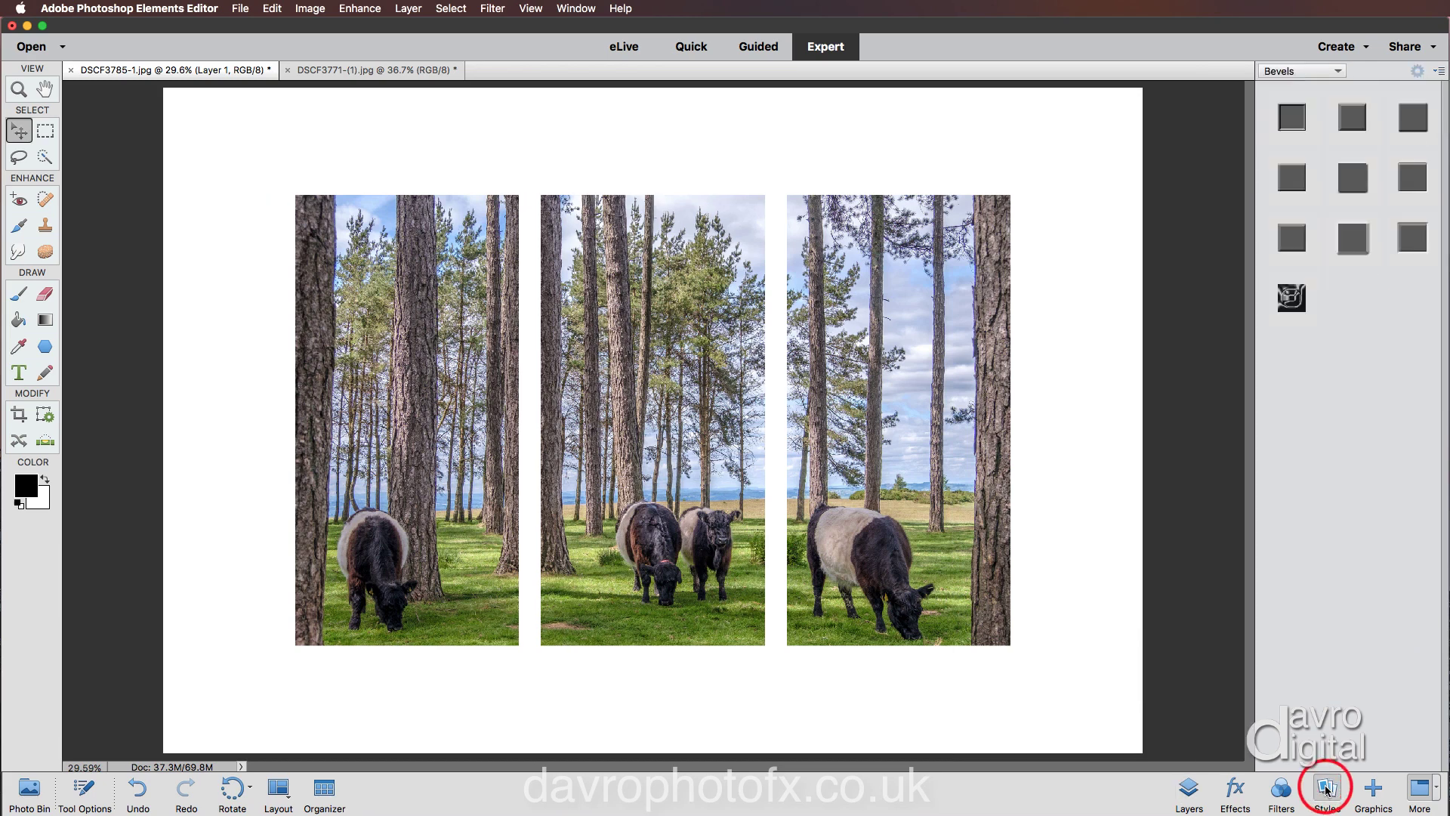
left_click(1296, 71)
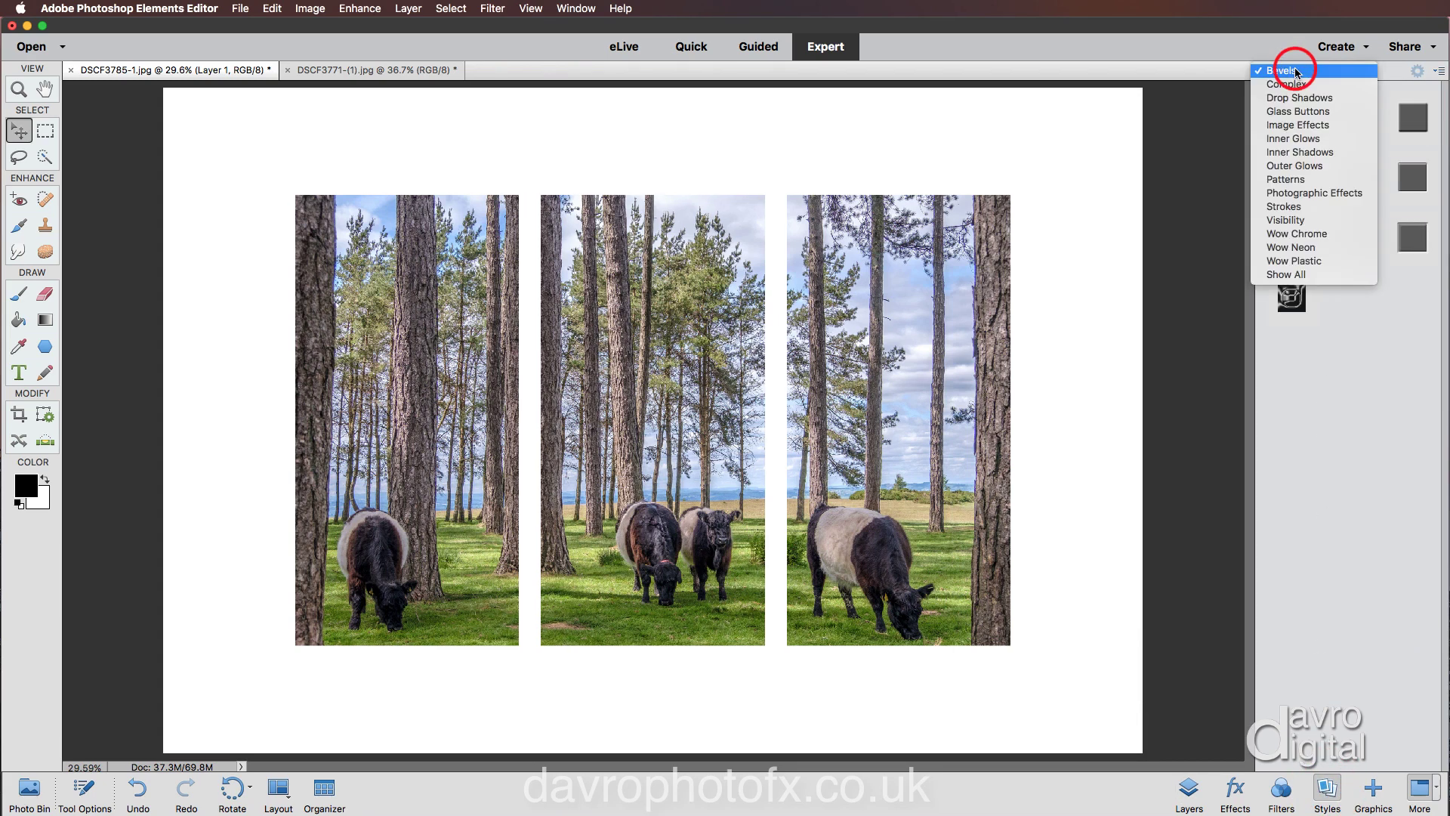
left_click(1296, 97)
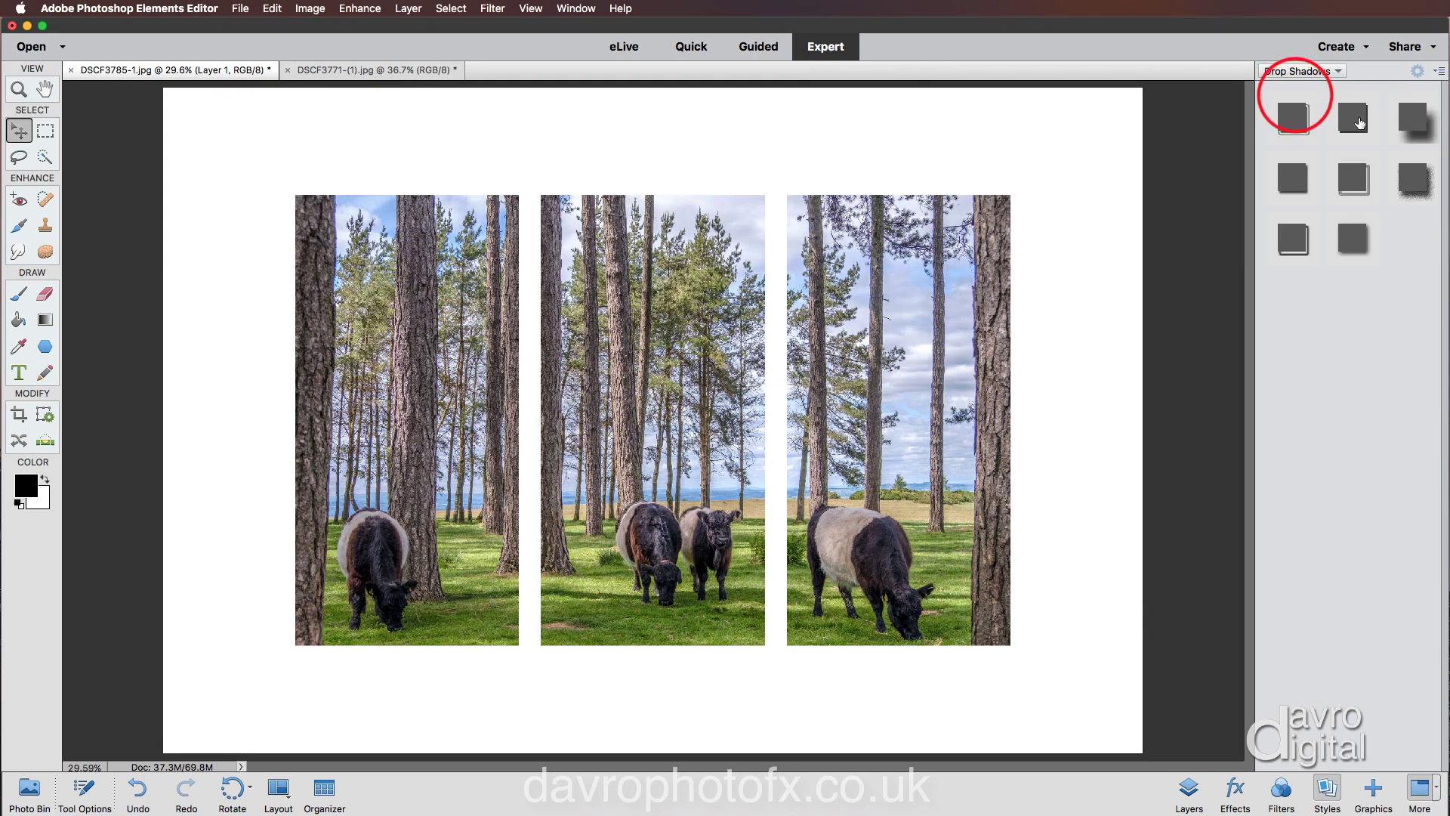
left_click(1423, 121)
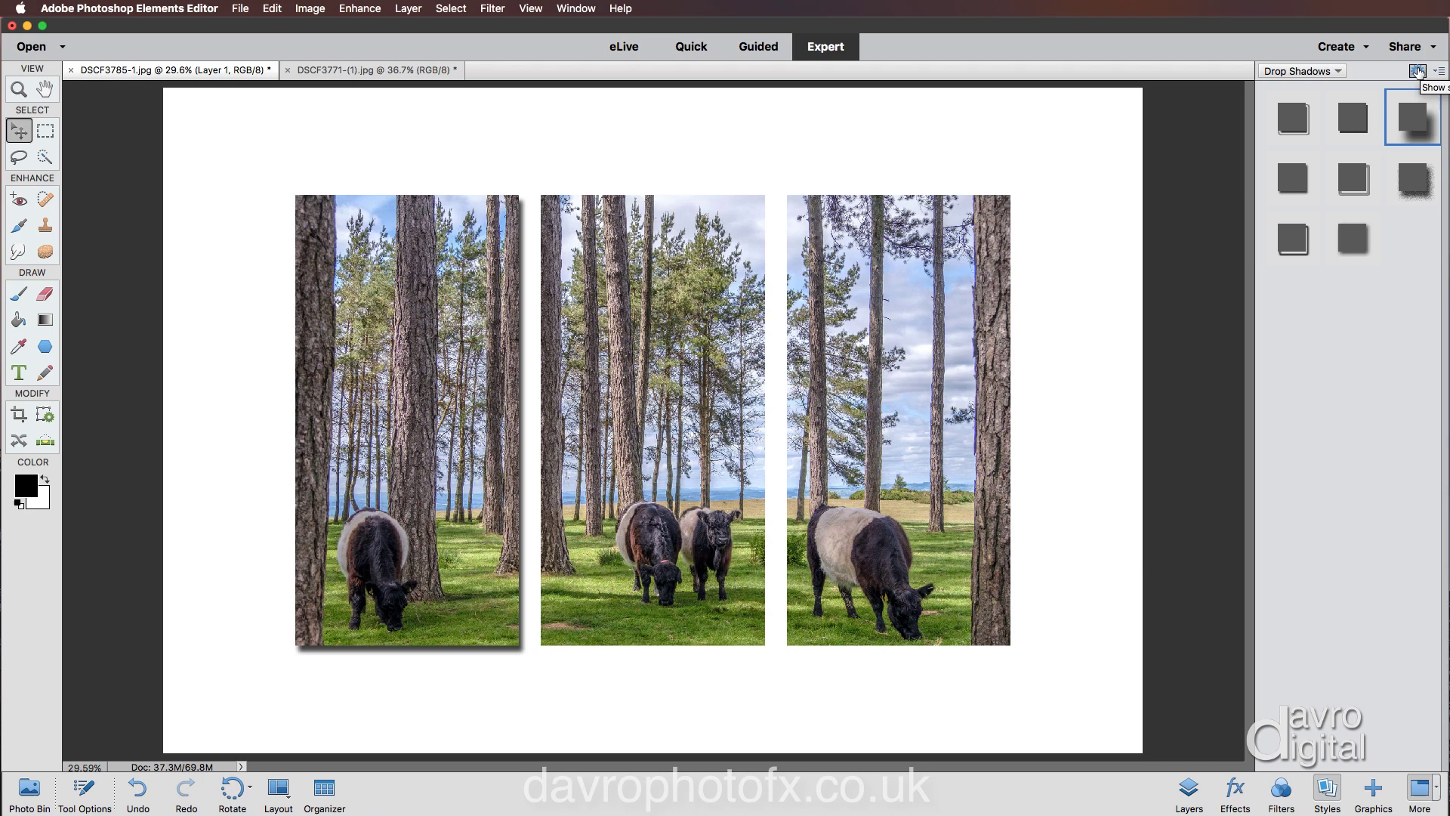
Step: Set the left panel's drop shadow to distance 55 and size 54 px, and confirm
left_click(1419, 72)
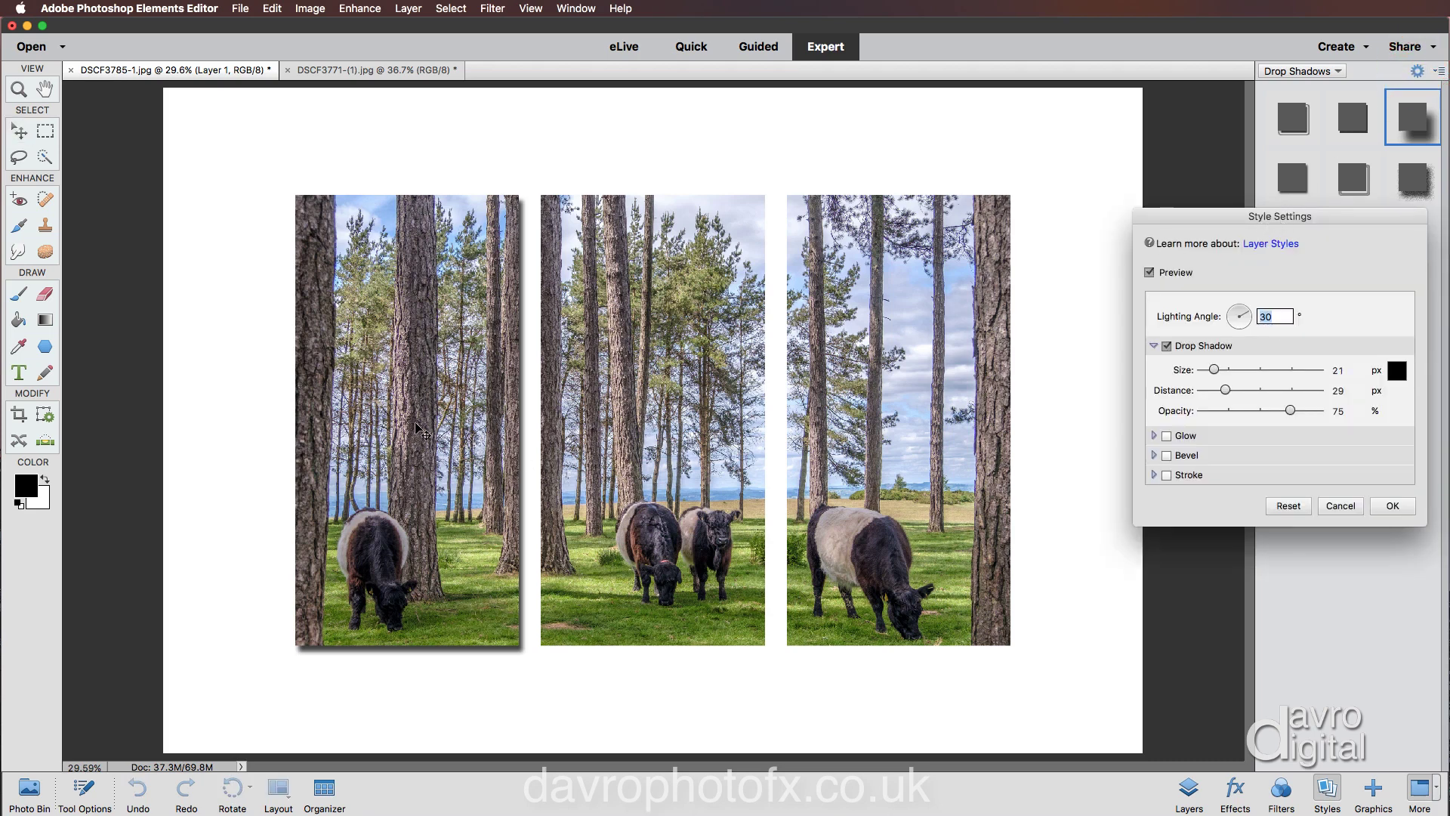
mouse_move(406, 425)
left_mouse_down()
mouse_move(395, 418)
mouse_move(383, 444)
mouse_move(367, 431)
mouse_move(395, 430)
left_mouse_up()
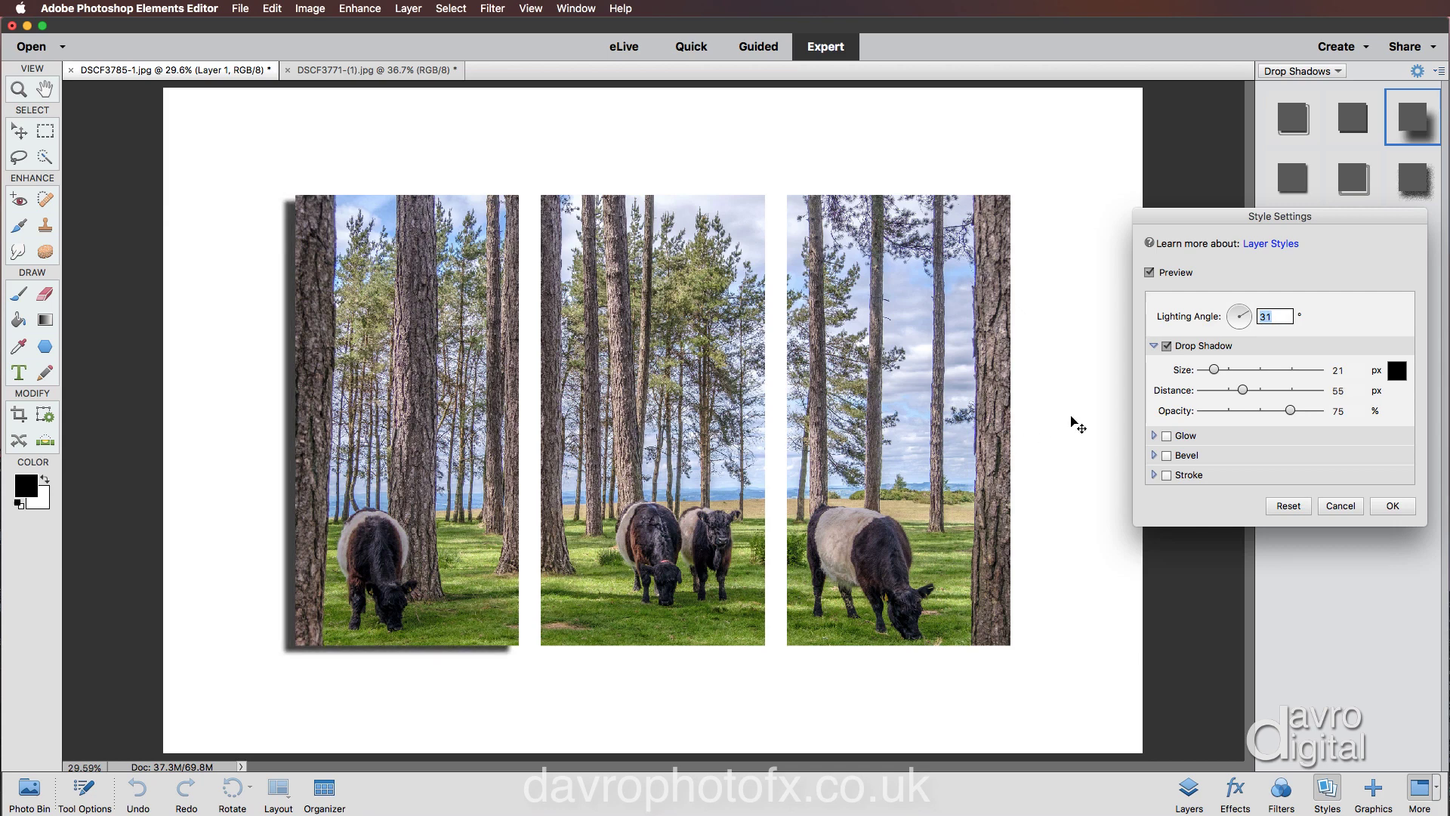
left_click_drag(1215, 373, 1223, 373)
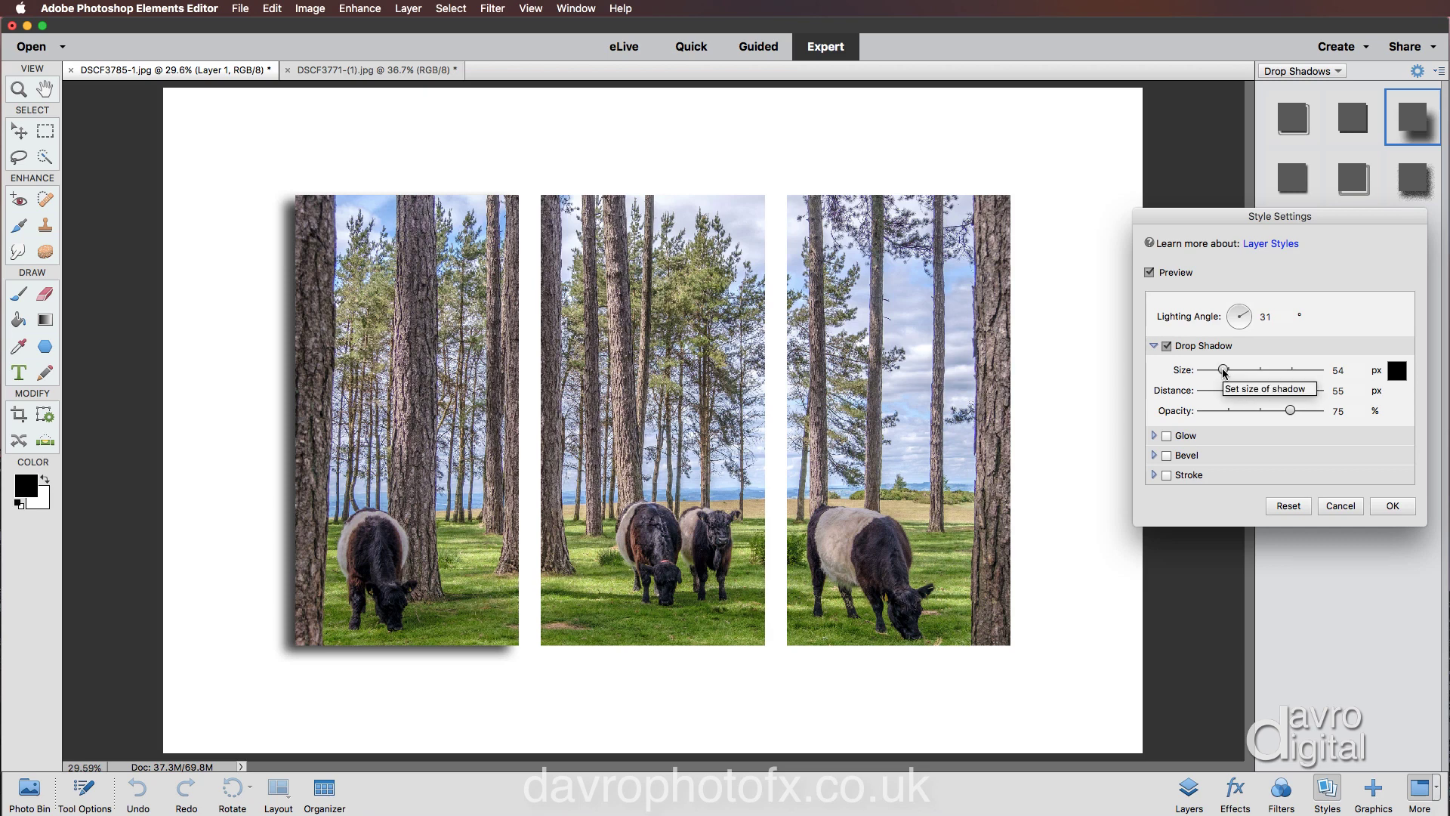
left_click(1392, 506)
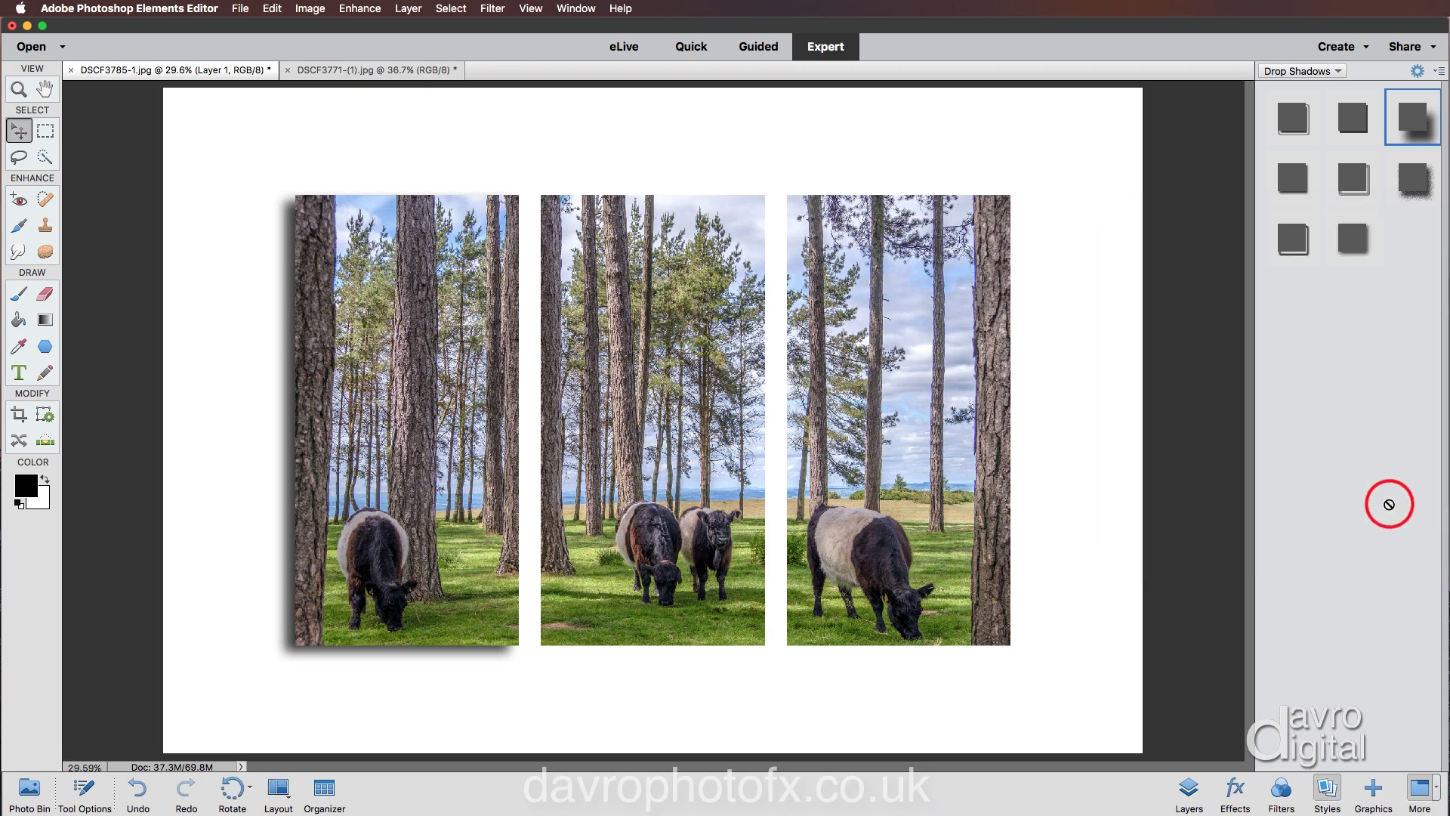
Step: Switch to Bevels, bring all three panels into view, and apply a bevel to the left panel
left_click(1285, 71)
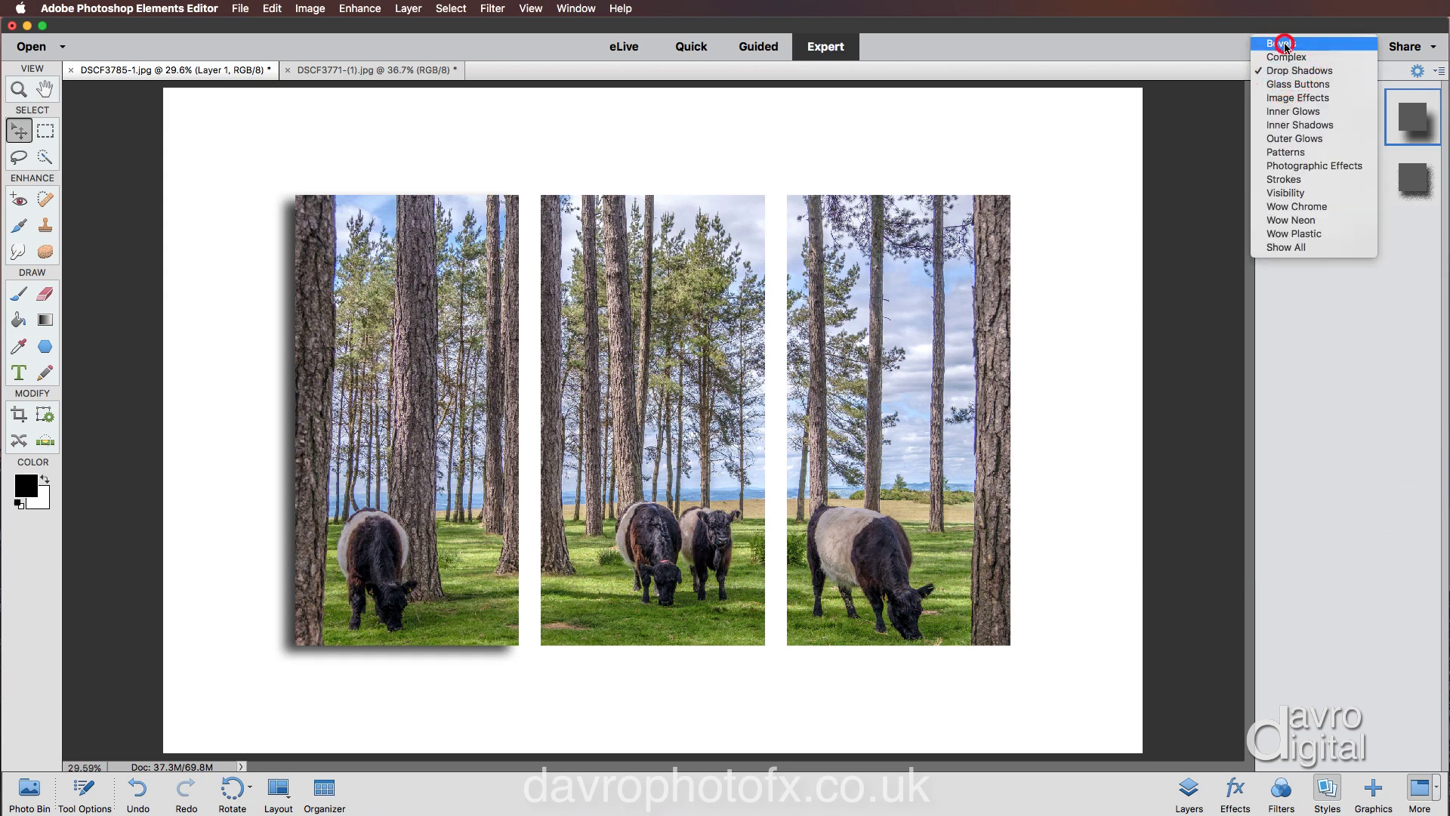
left_click(1284, 44)
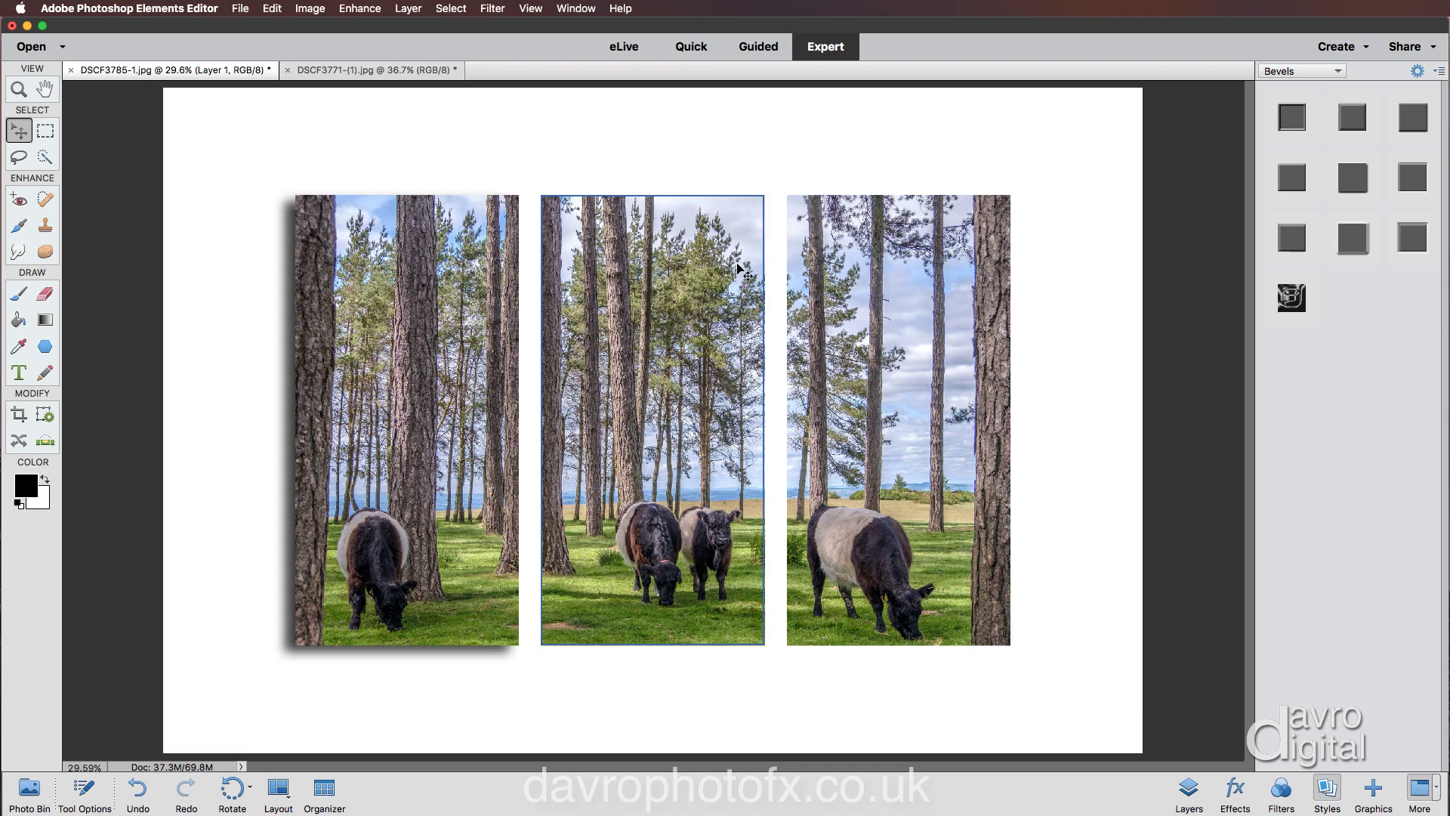
left_click(386, 297, "ctrl")
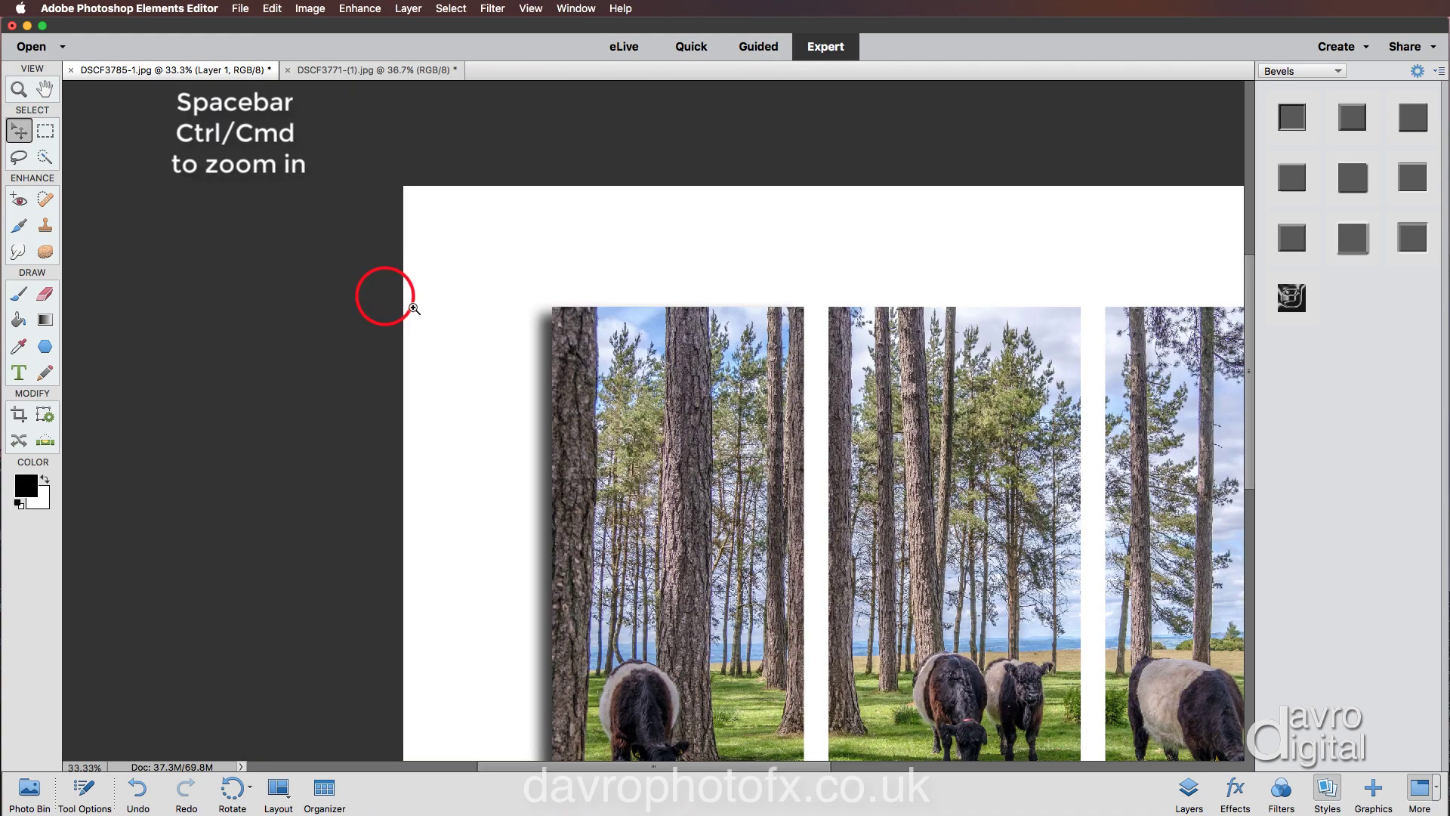
left_click_drag(703, 473, 605, 381)
left_click(1097, 287)
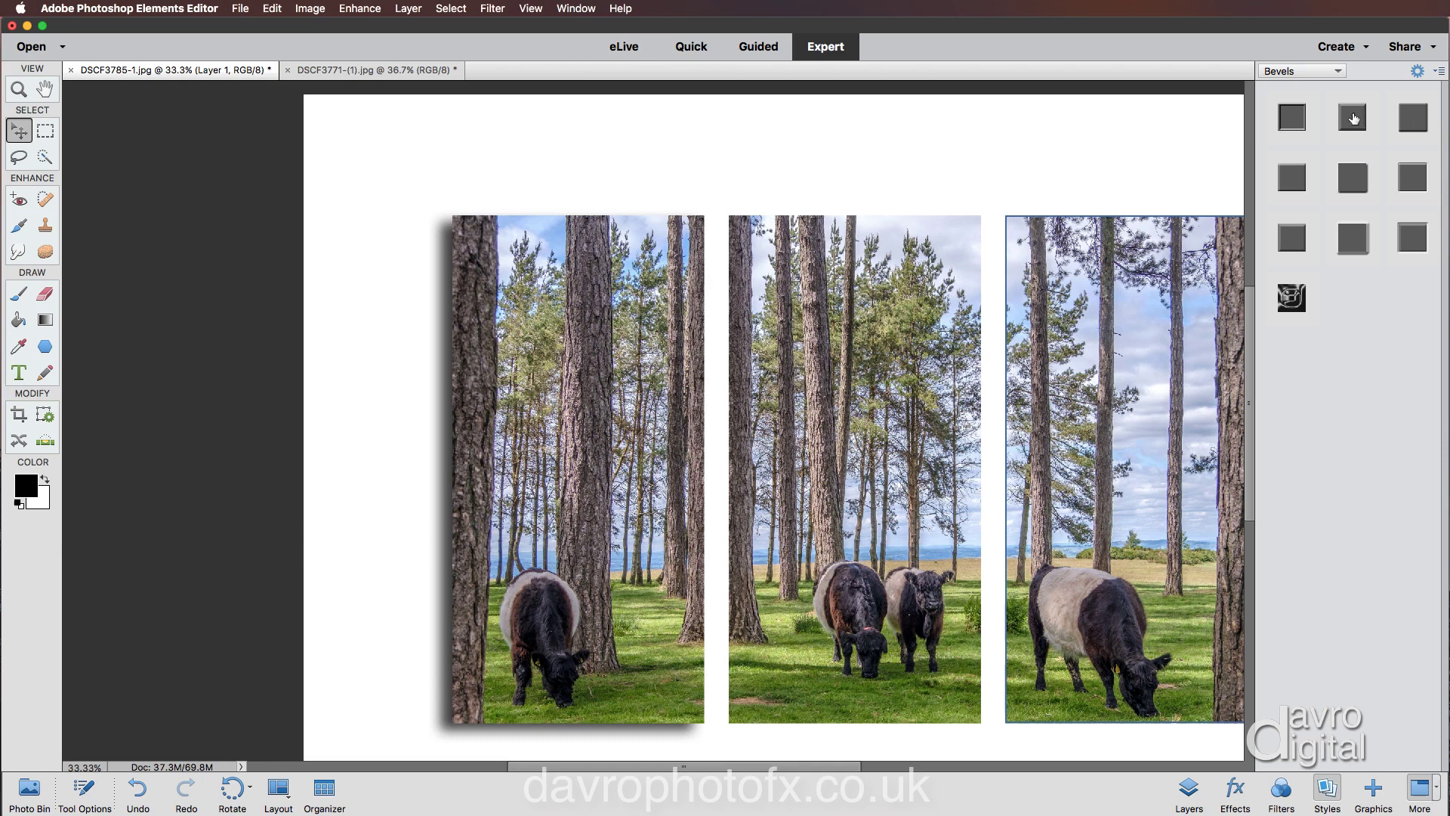
left_click(1353, 119)
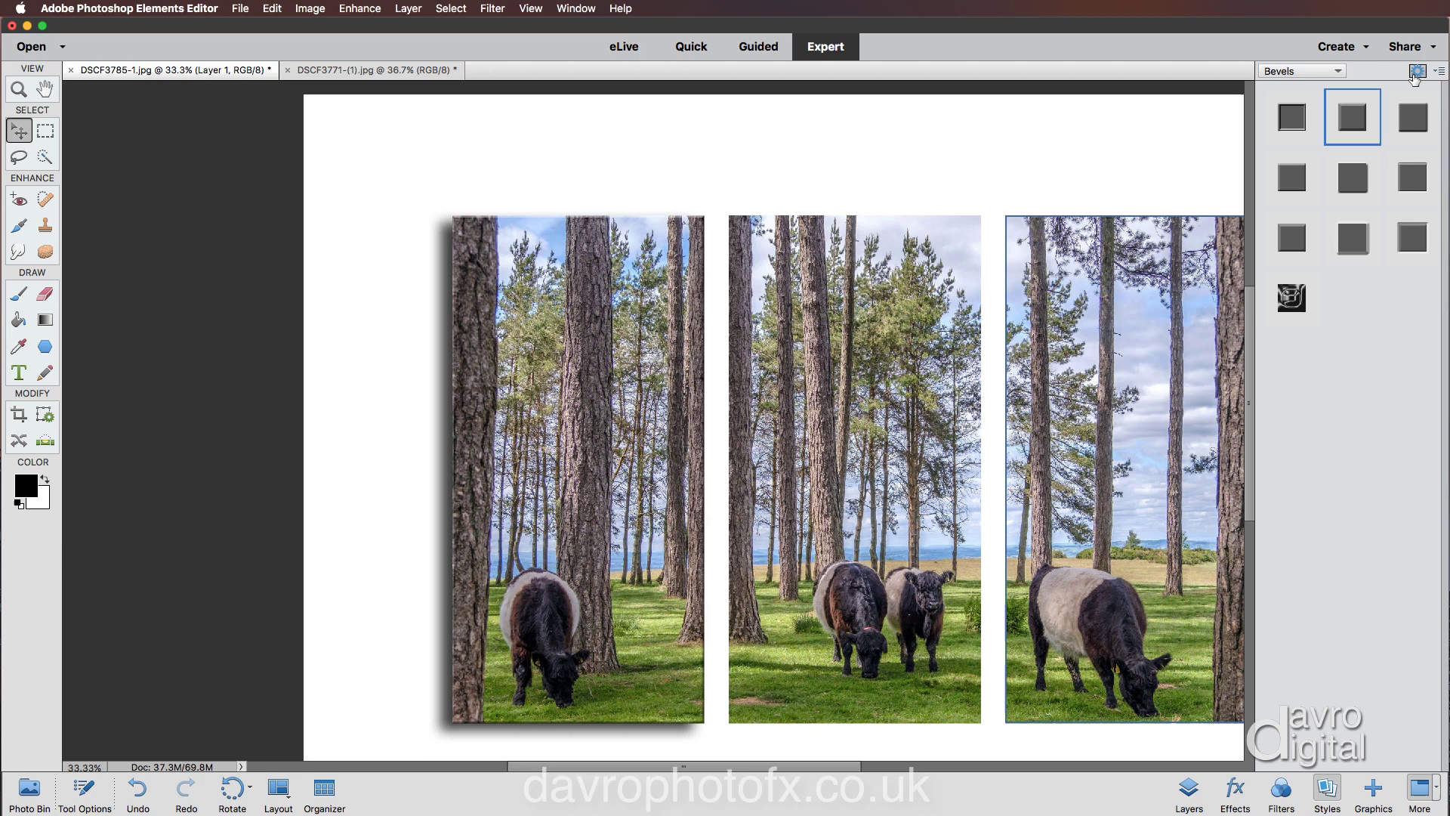
Step: Try thickening the bevel in the style settings, then discard those changes
left_click(1417, 73)
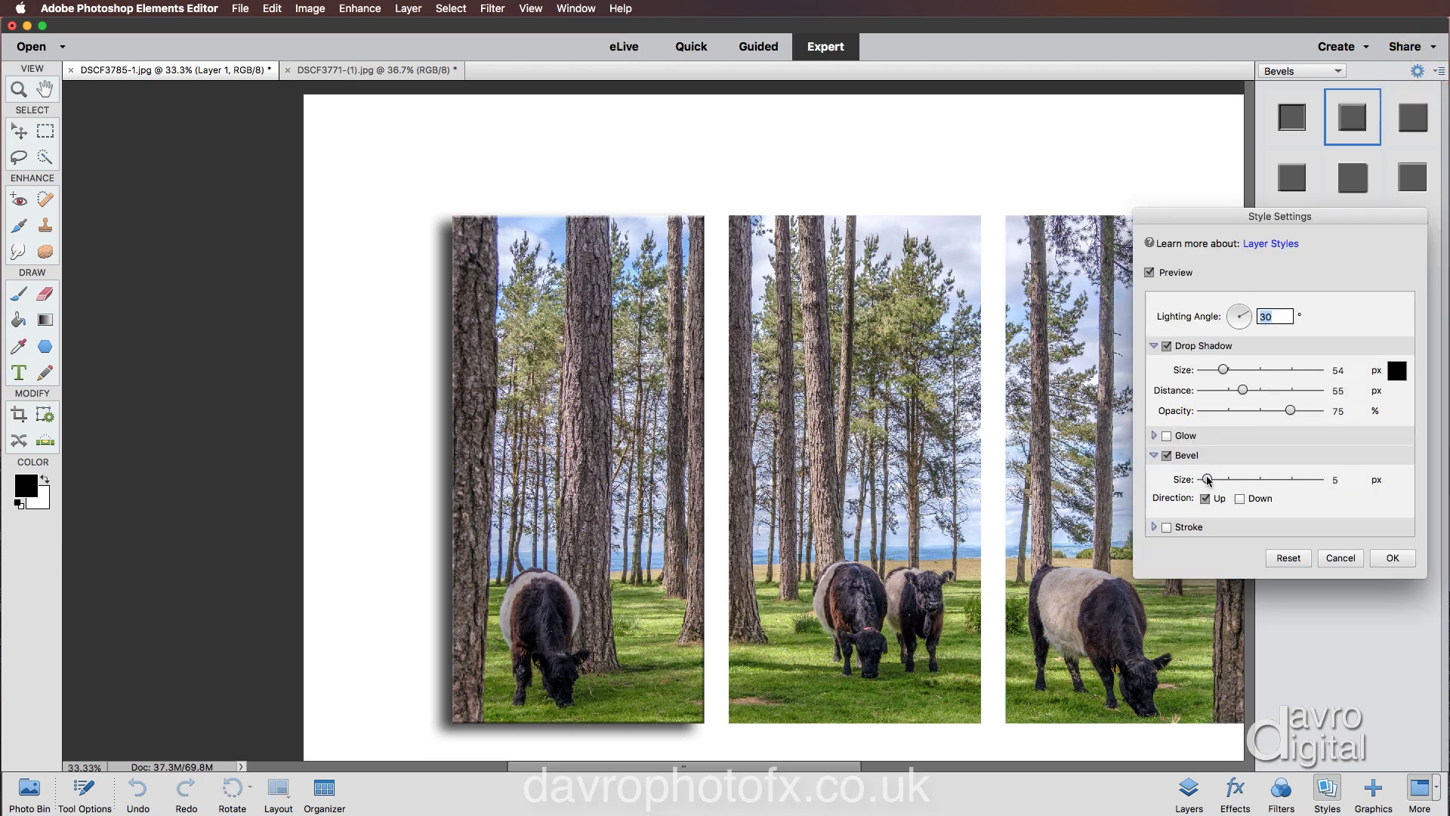
left_click_drag(1206, 479, 1222, 481)
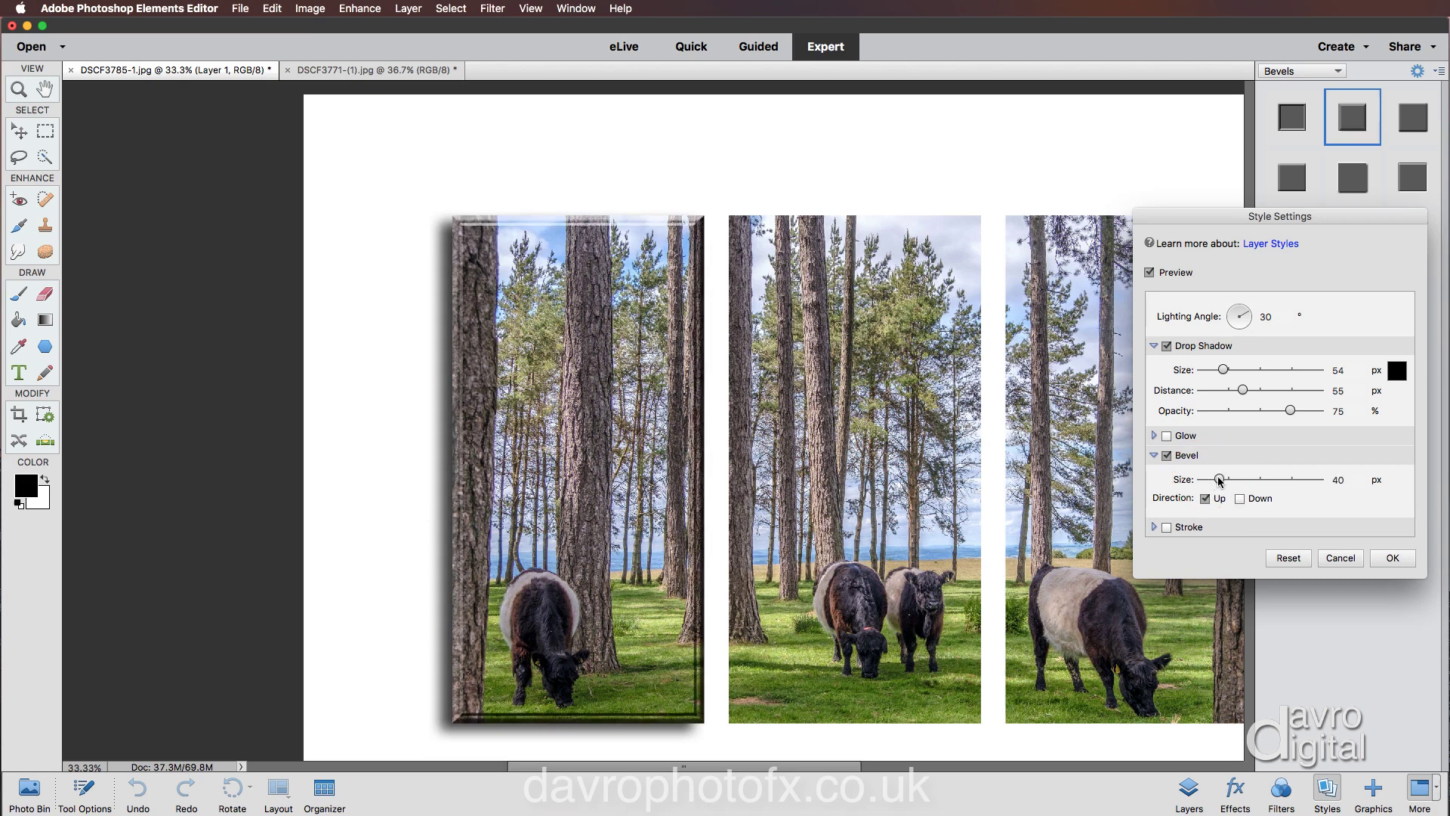
left_click(1417, 120)
left_click(1417, 121)
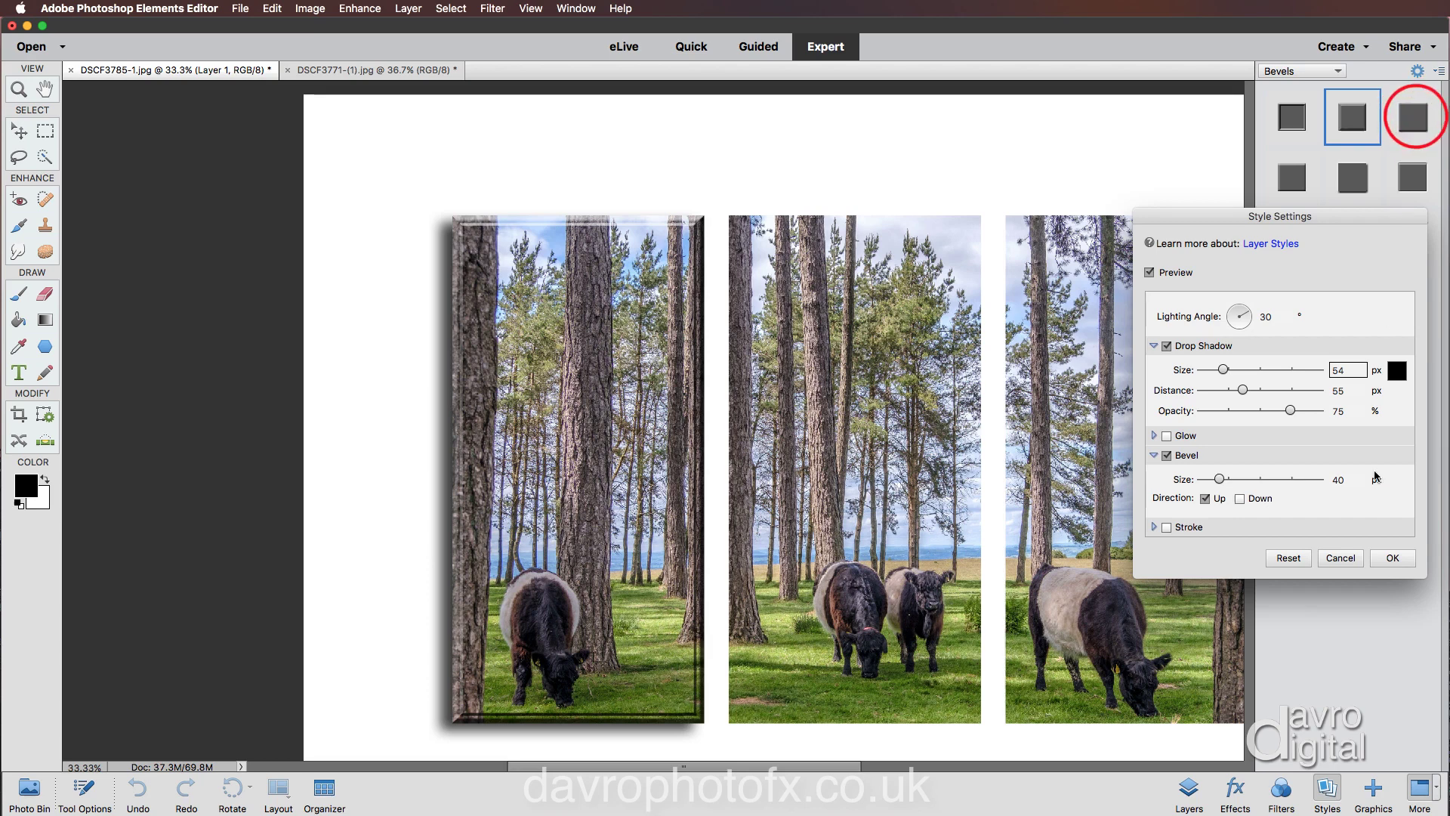
left_click(1342, 557)
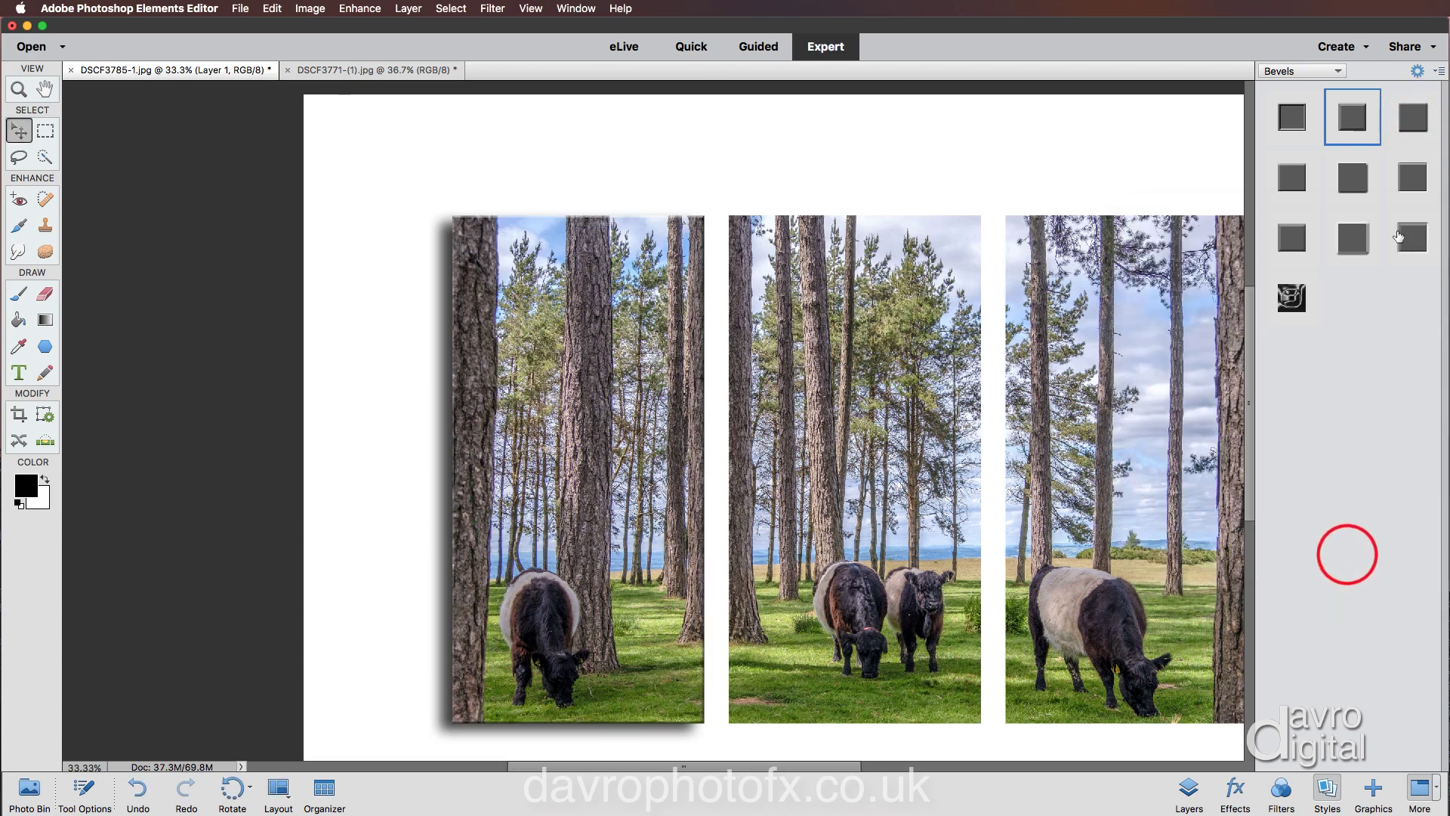
Step: Apply the Simple Inner bevel to the left panel with a 29 px bevel size
left_click(1412, 118)
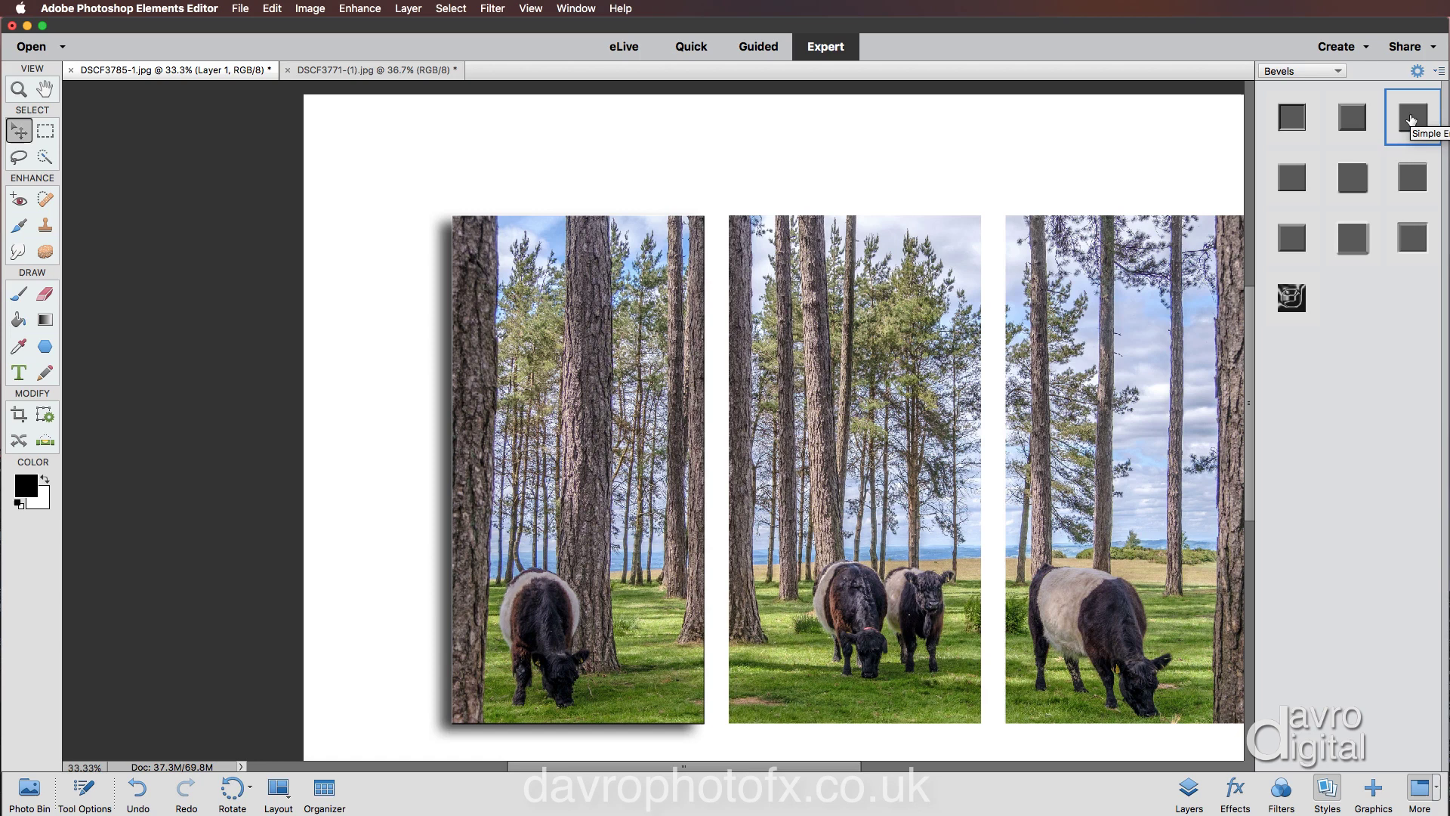
left_click(1292, 177)
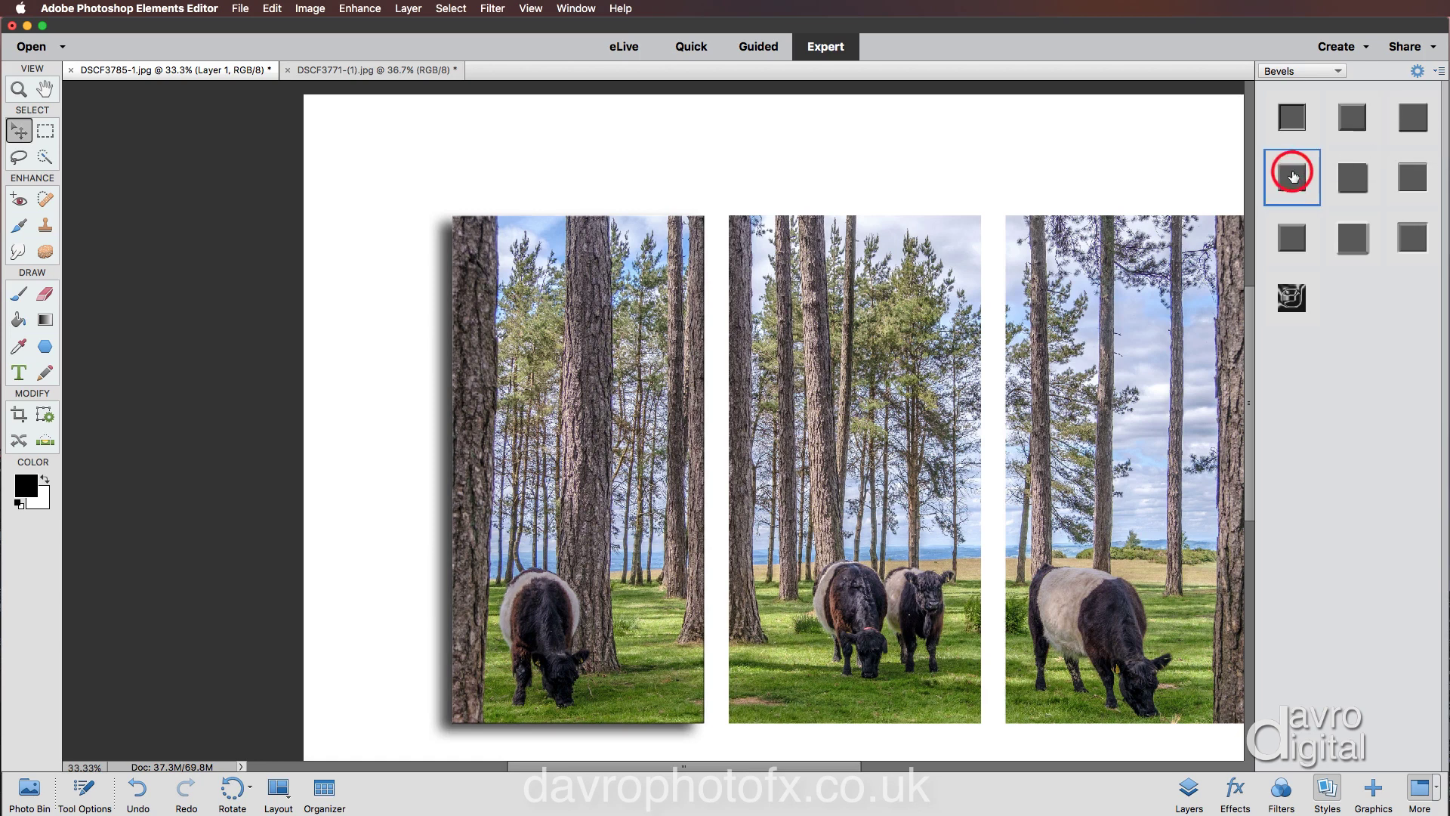
left_click(1418, 71)
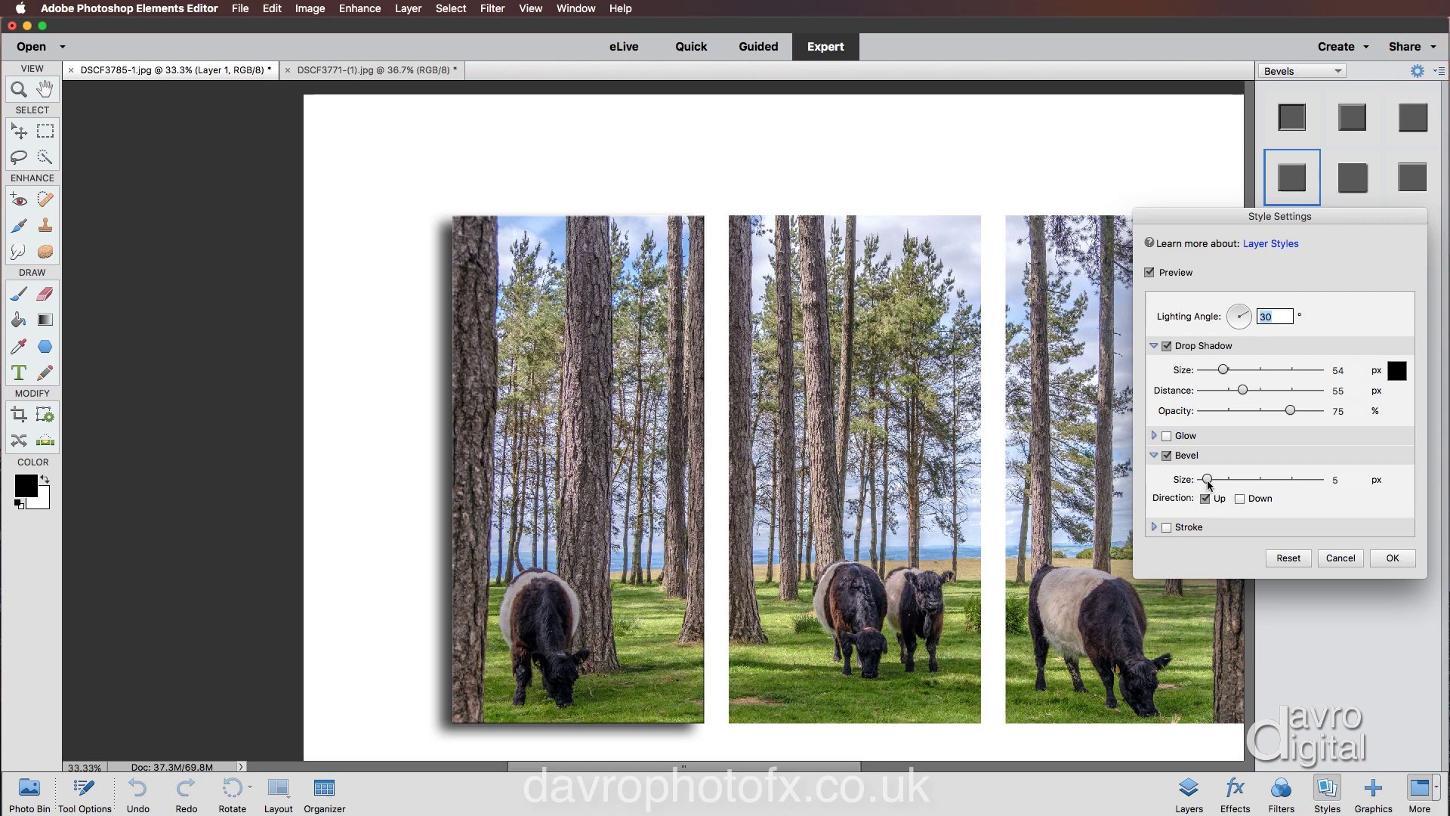
left_click_drag(1209, 482, 1221, 484)
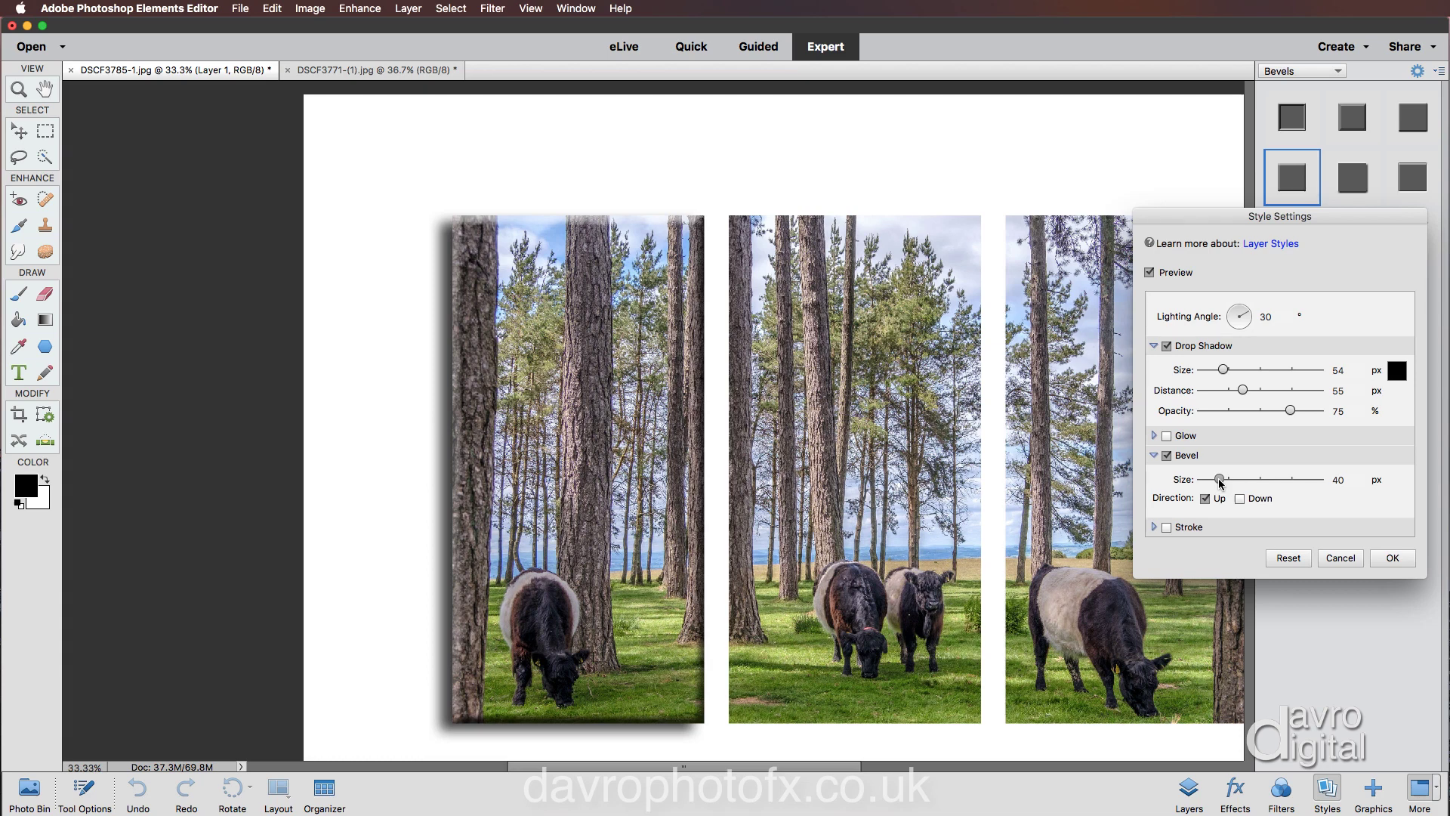
left_click_drag(1221, 485, 1218, 484)
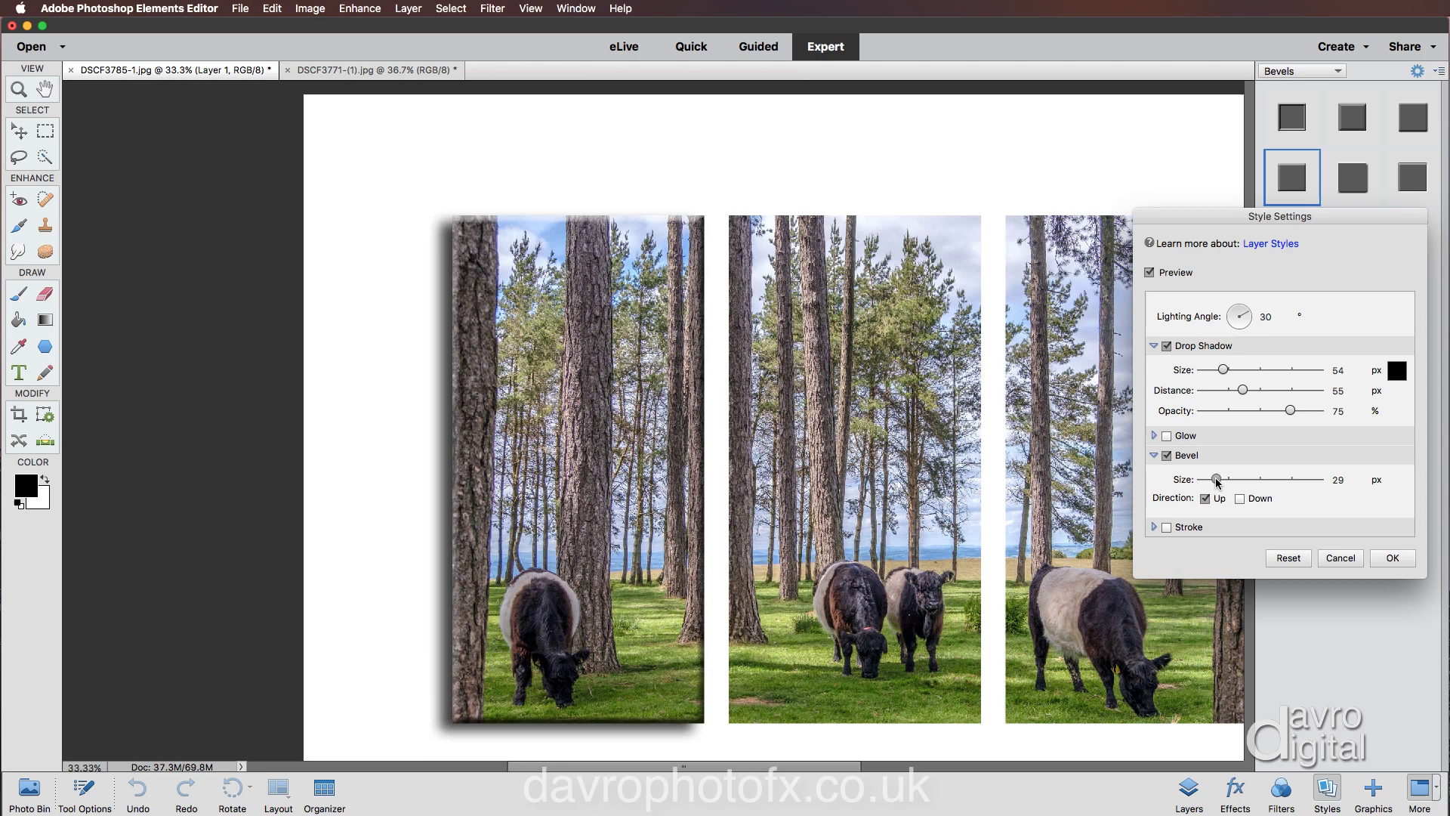
left_click(1392, 559)
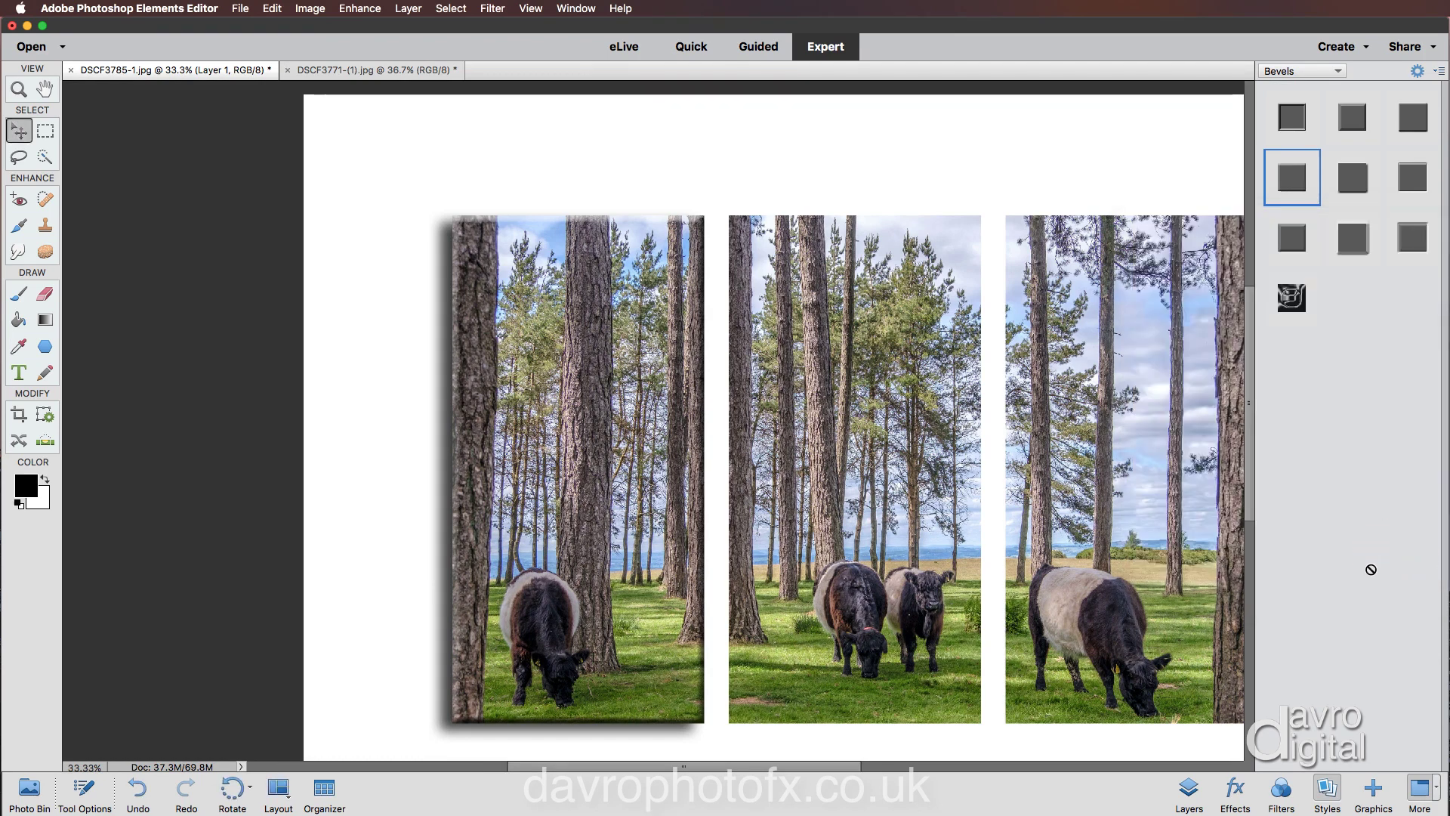
Step: In the Layers panel, copy Layer 1's fx styles to Layer 2, then from Layer 2 to Layer 3
left_click(1188, 788)
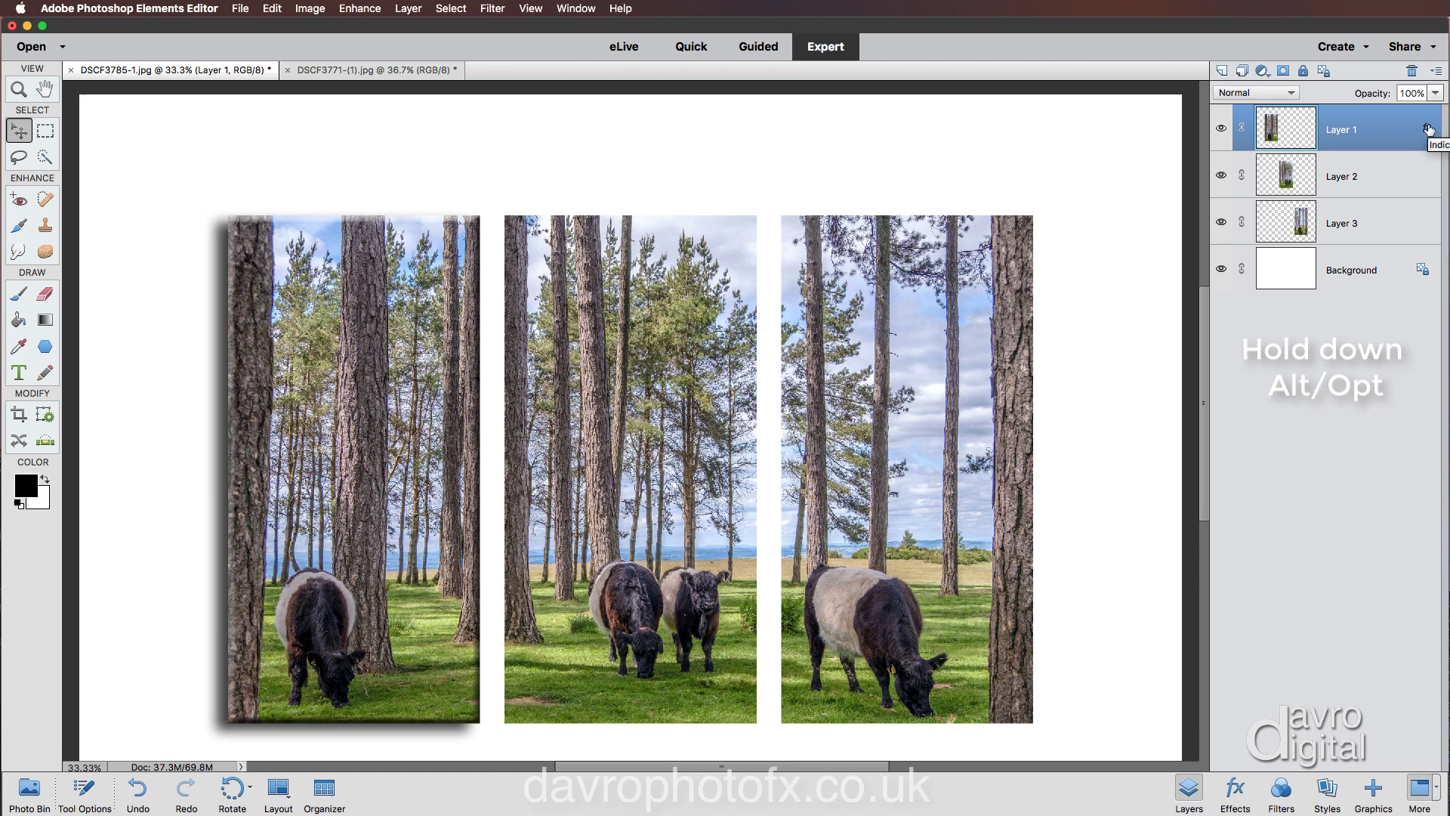
left_click_drag(1429, 129, 1423, 171)
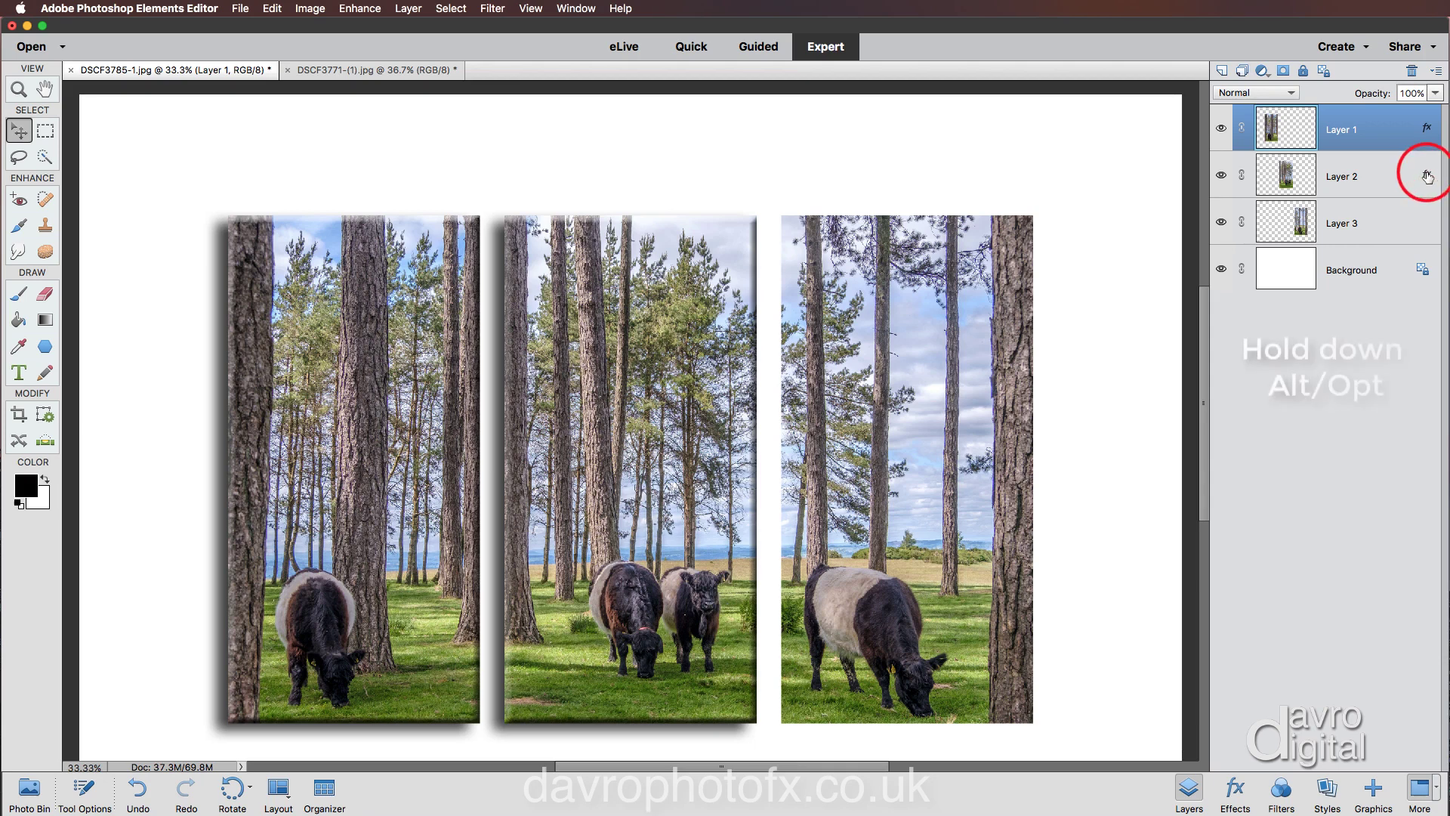
left_click_drag(1428, 176, 1426, 220)
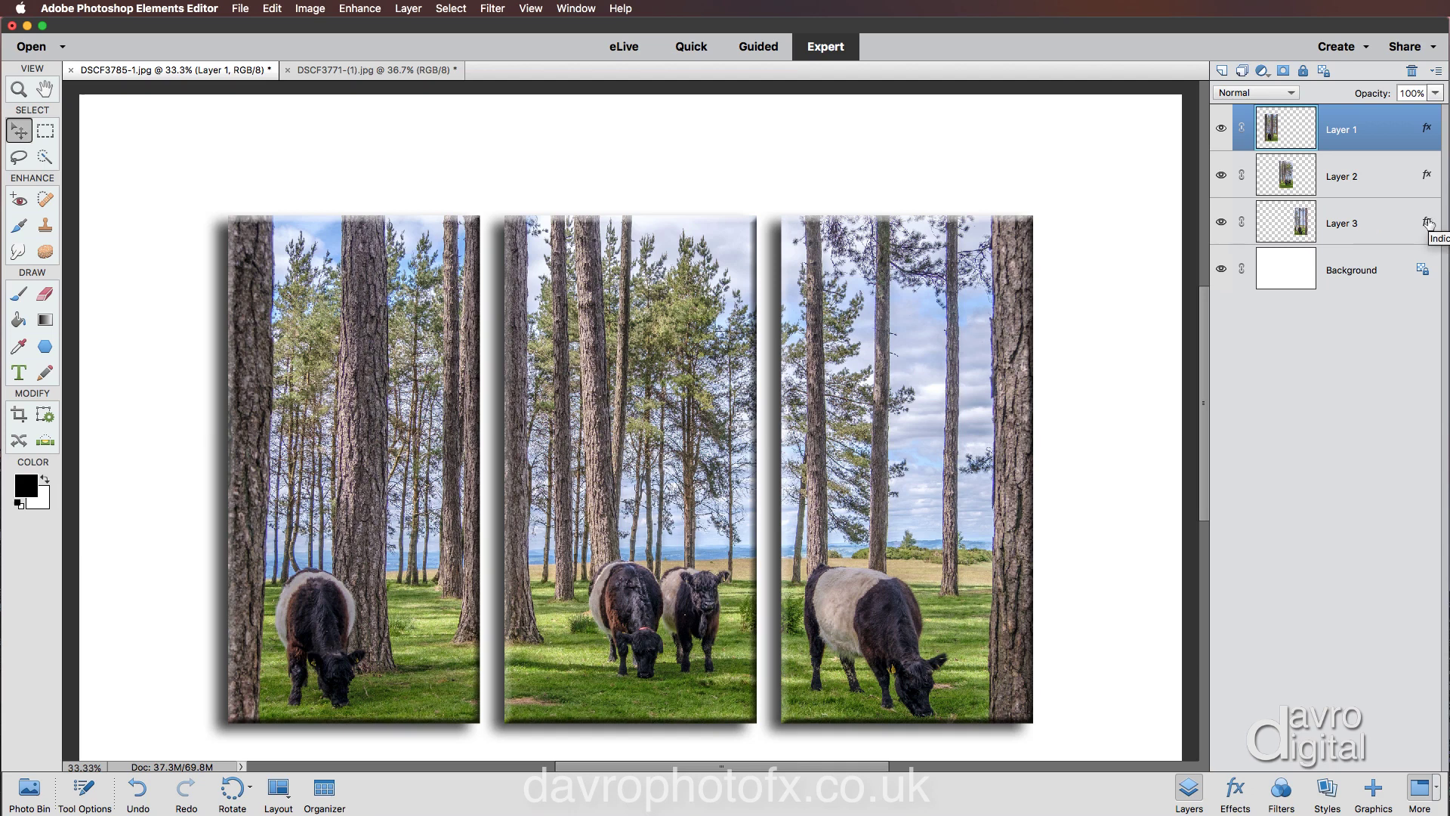
Step: Adjust the right panel's (Layer 3) drop shadow angle and distance, and confirm
double_click(1428, 223)
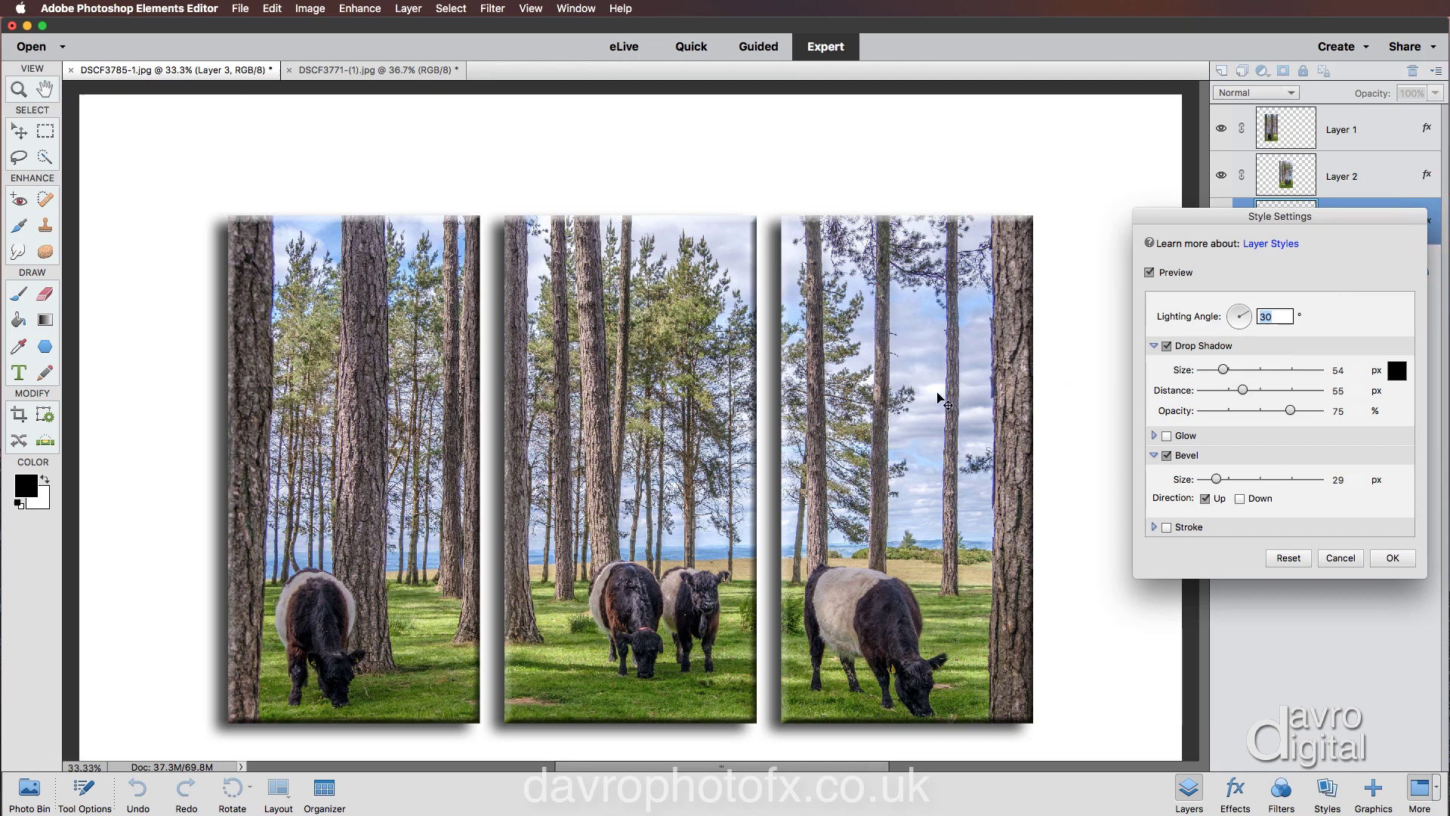
left_click_drag(933, 392, 939, 396)
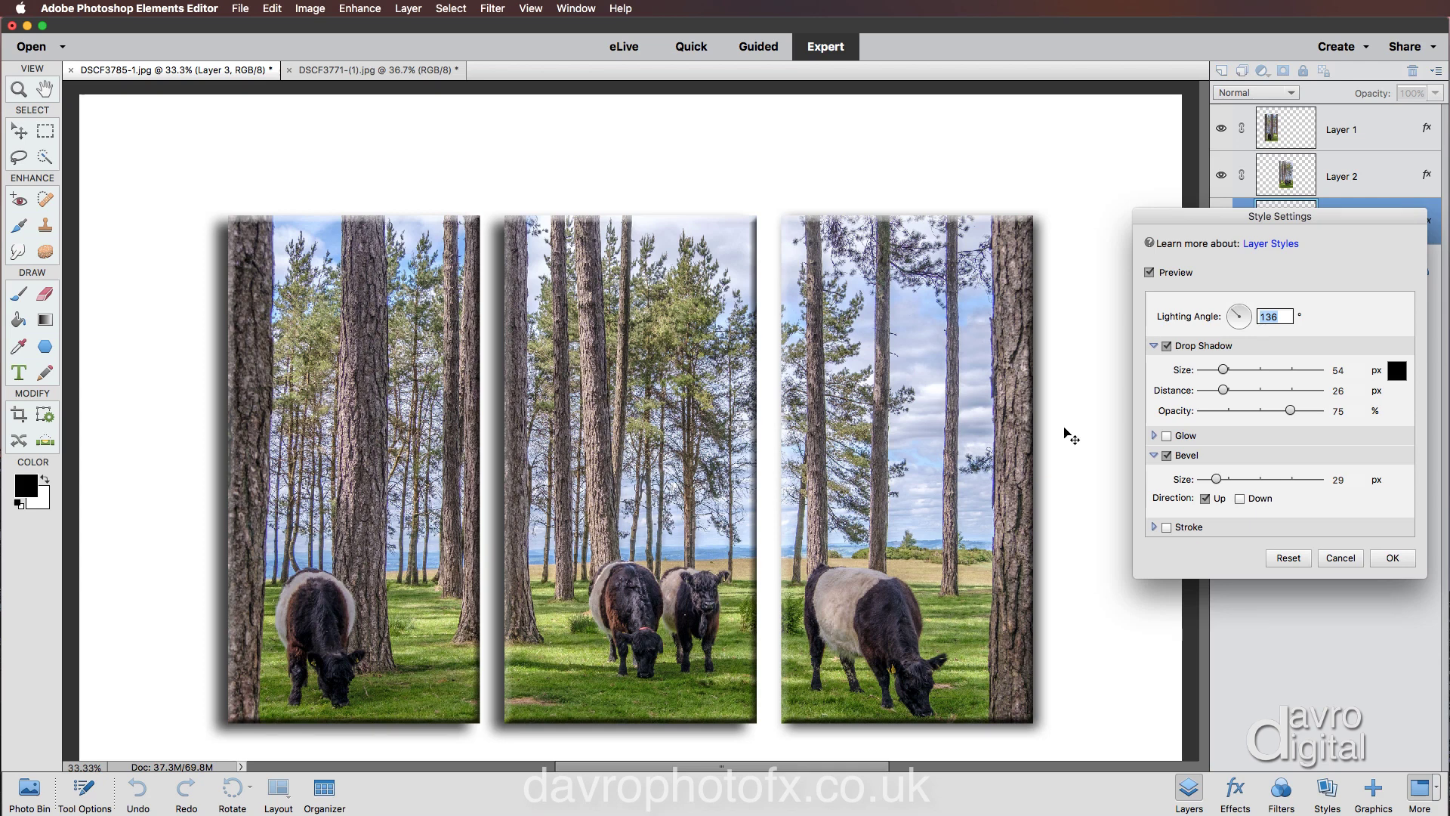
left_click(1392, 557)
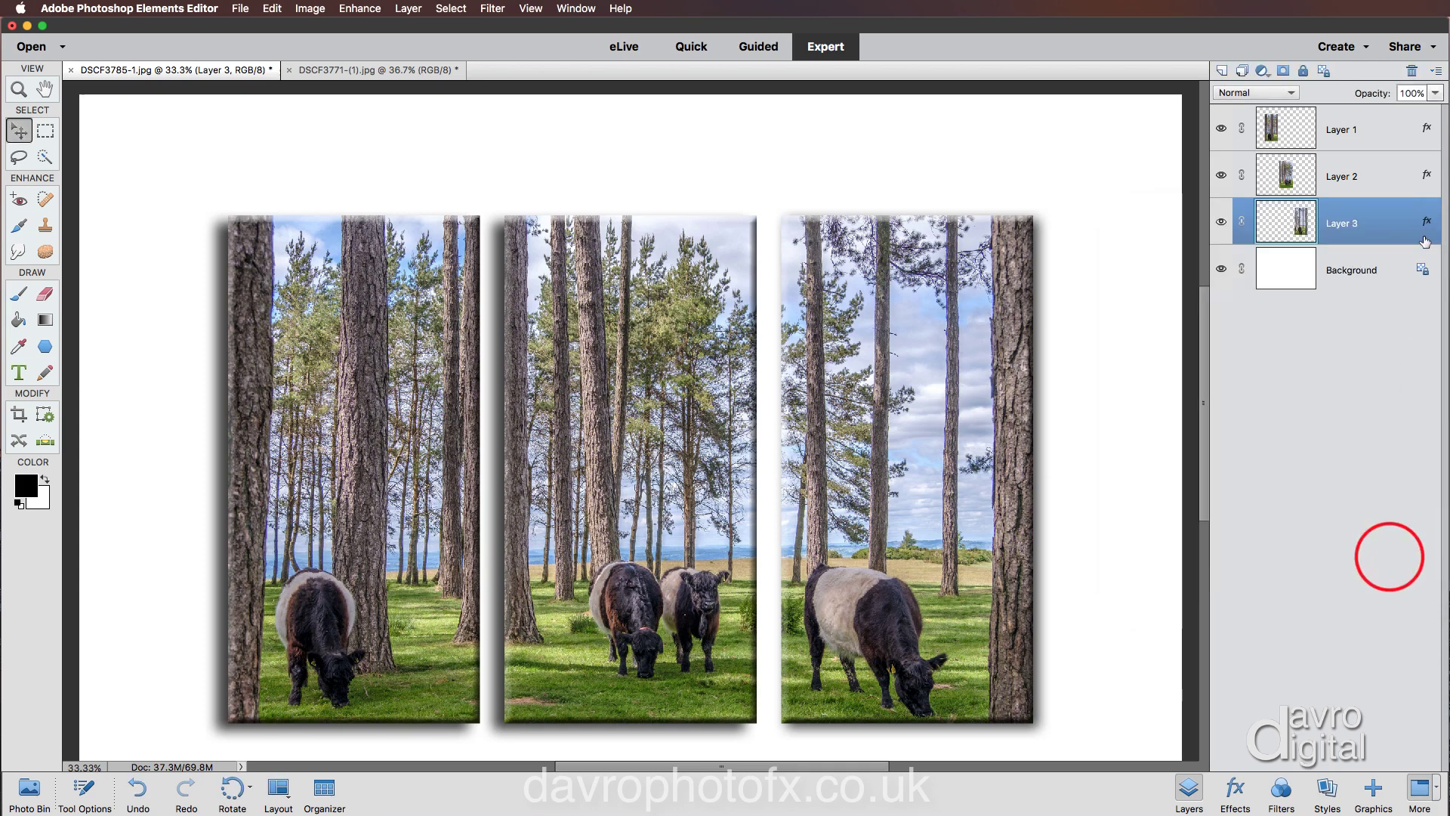
Step: Set Layer 2's drop shadow to size 78, distance 41 at an 80° angle, and apply
double_click(1428, 178)
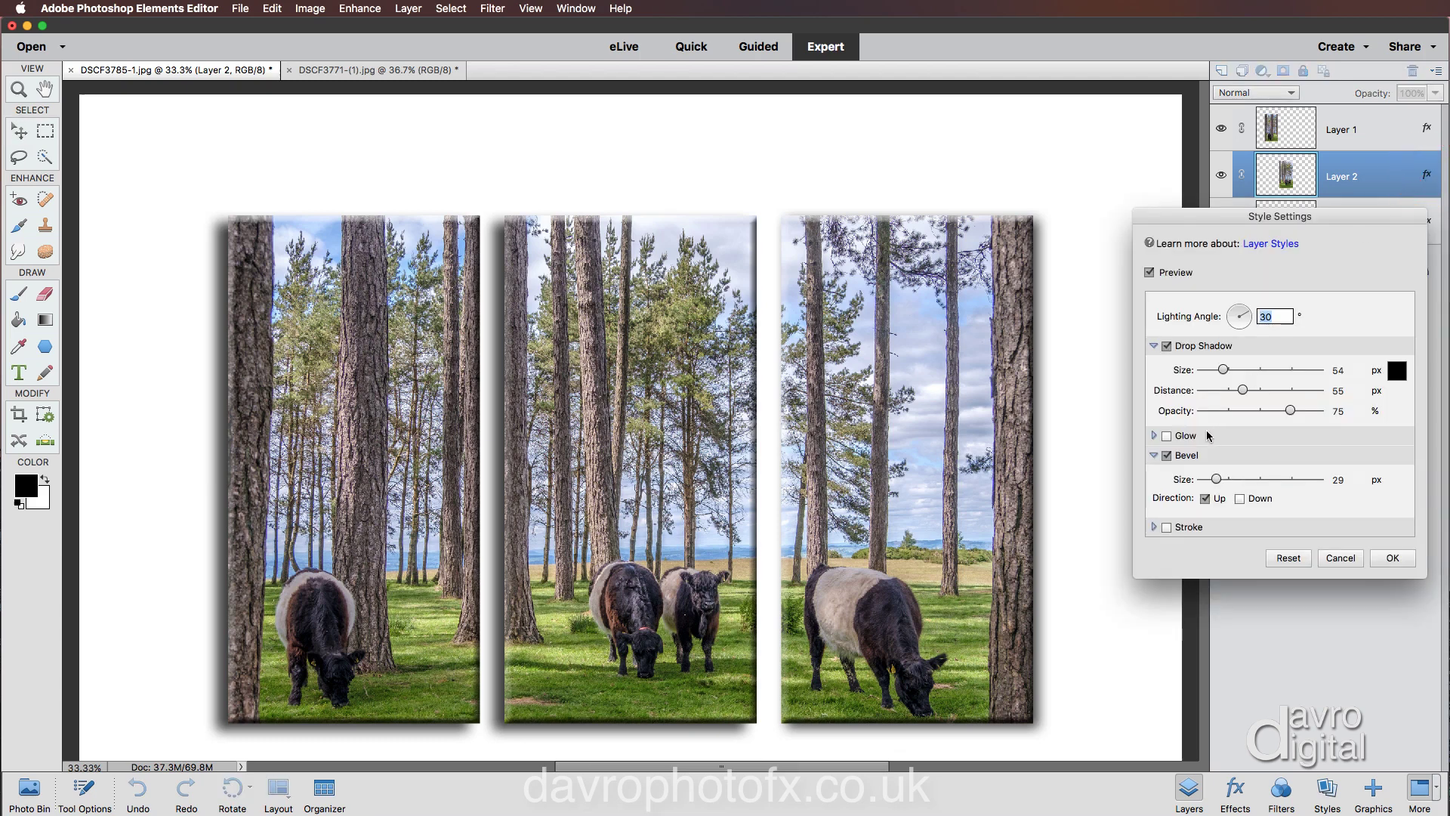
left_click_drag(605, 405, 605, 407)
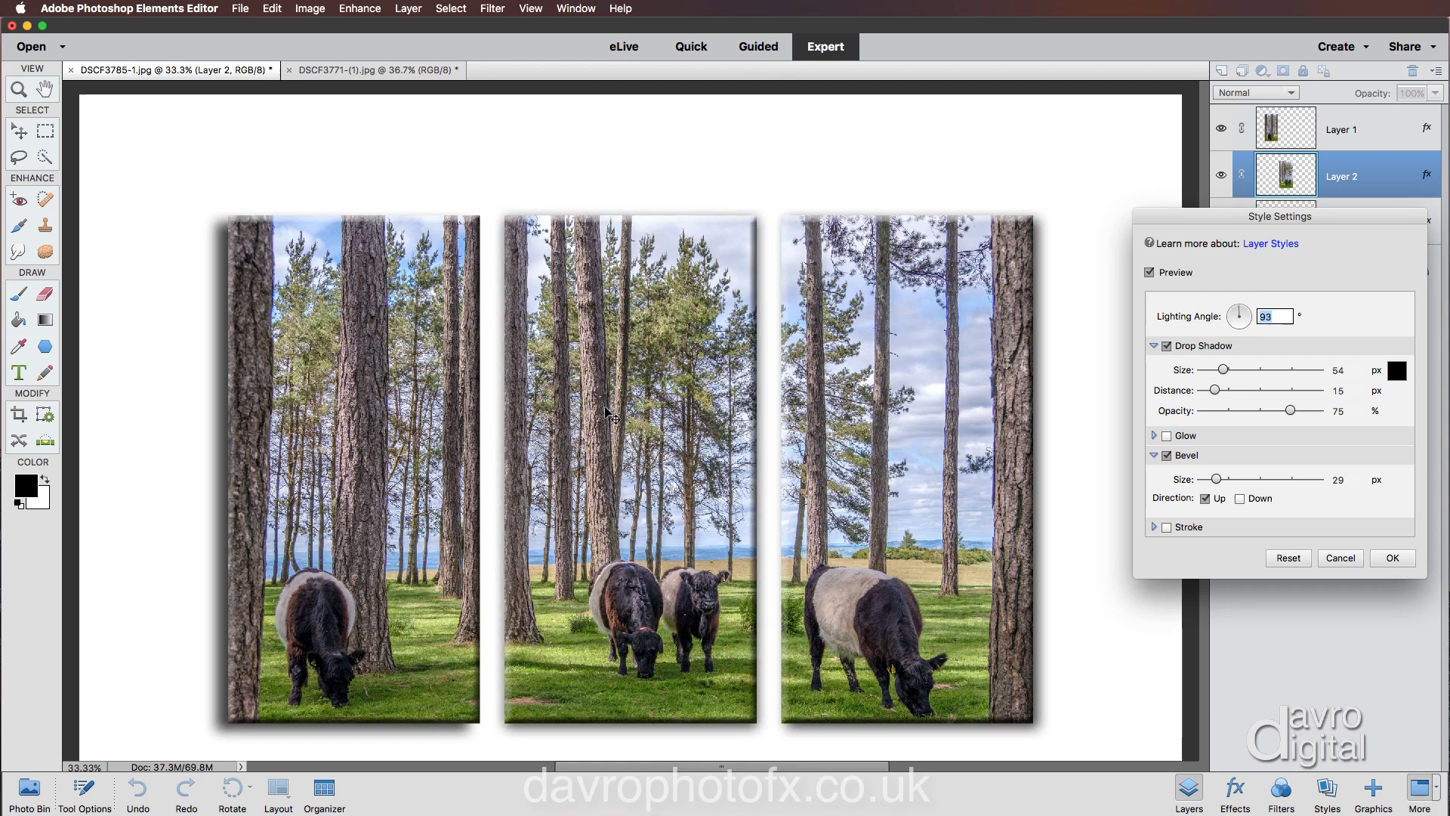
left_click_drag(1227, 370, 1230, 373)
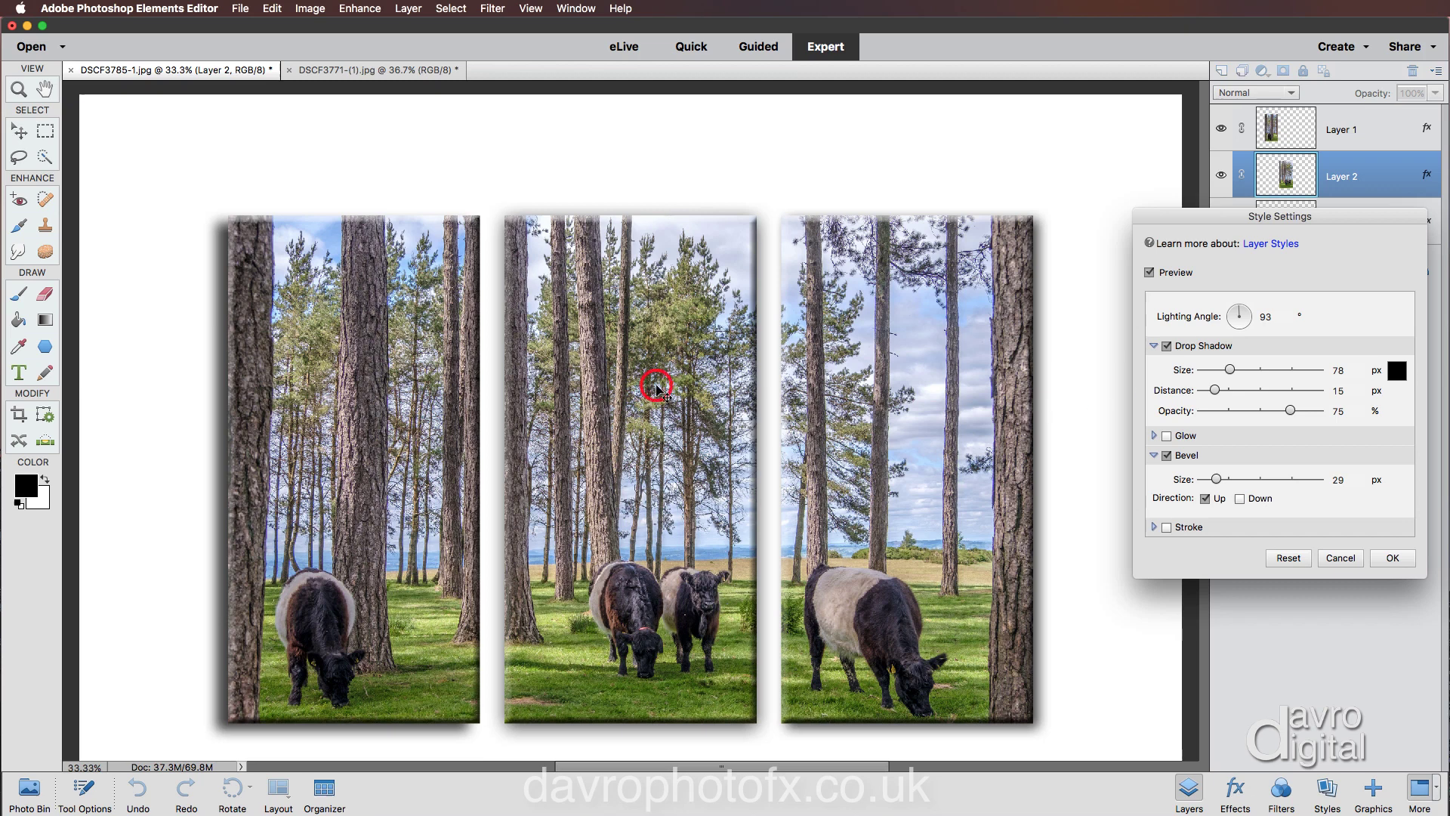
left_click_drag(656, 388, 655, 398)
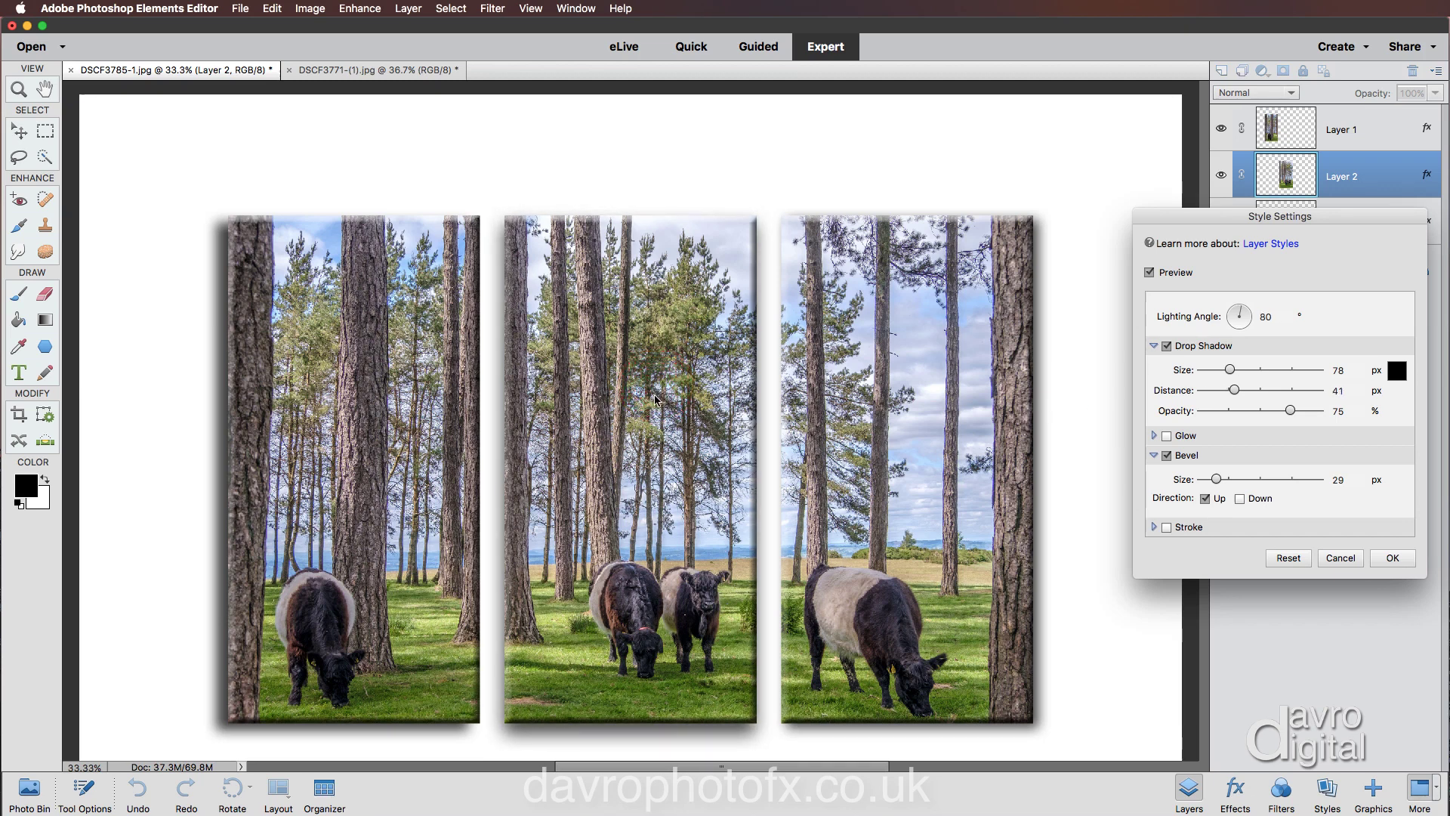
left_click(1402, 560)
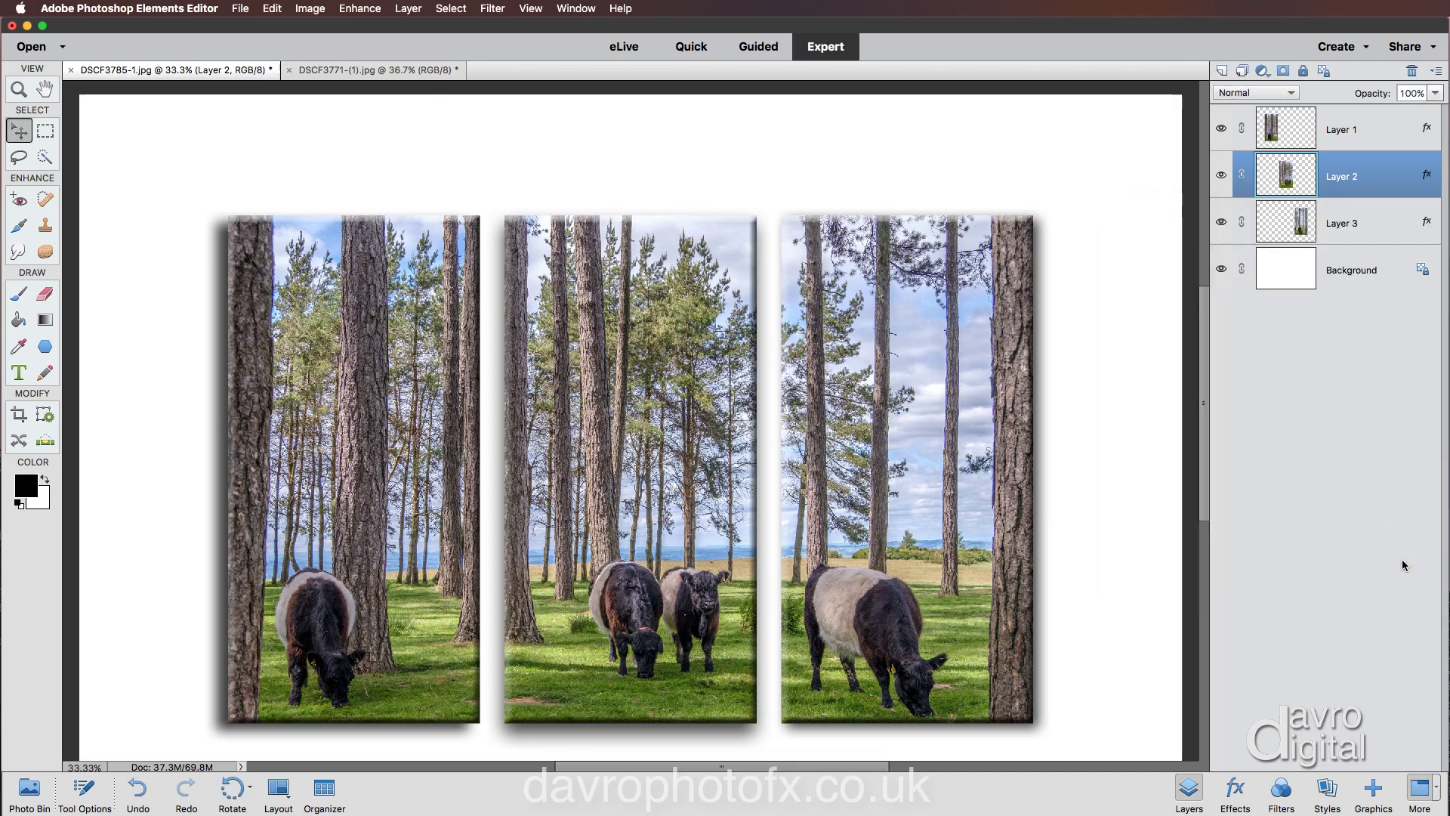
Step: Fit the canvas, target the Background layer, and drag the brick wall photo in as Layer 4
key("super+0")
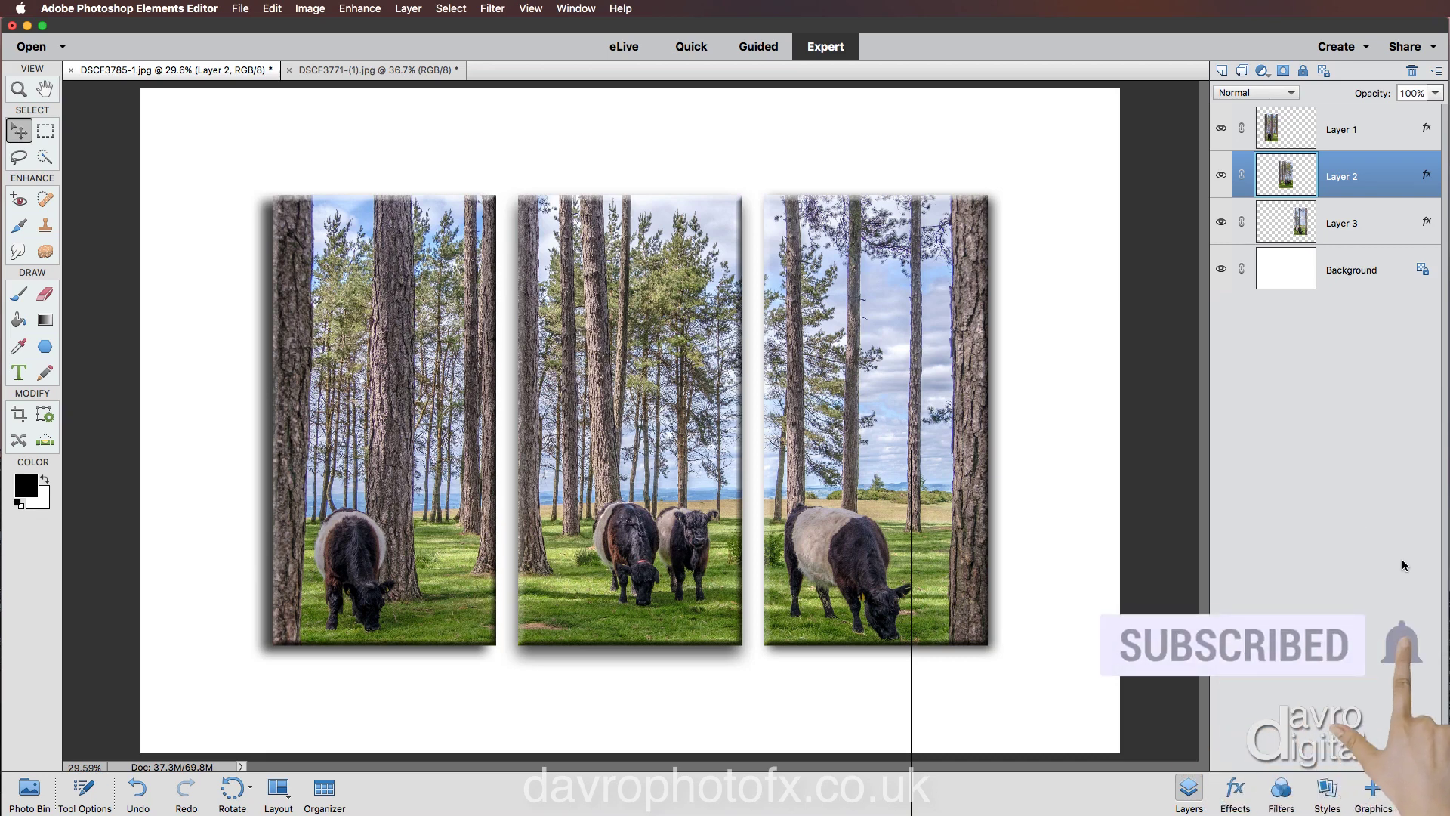
left_click(1357, 274)
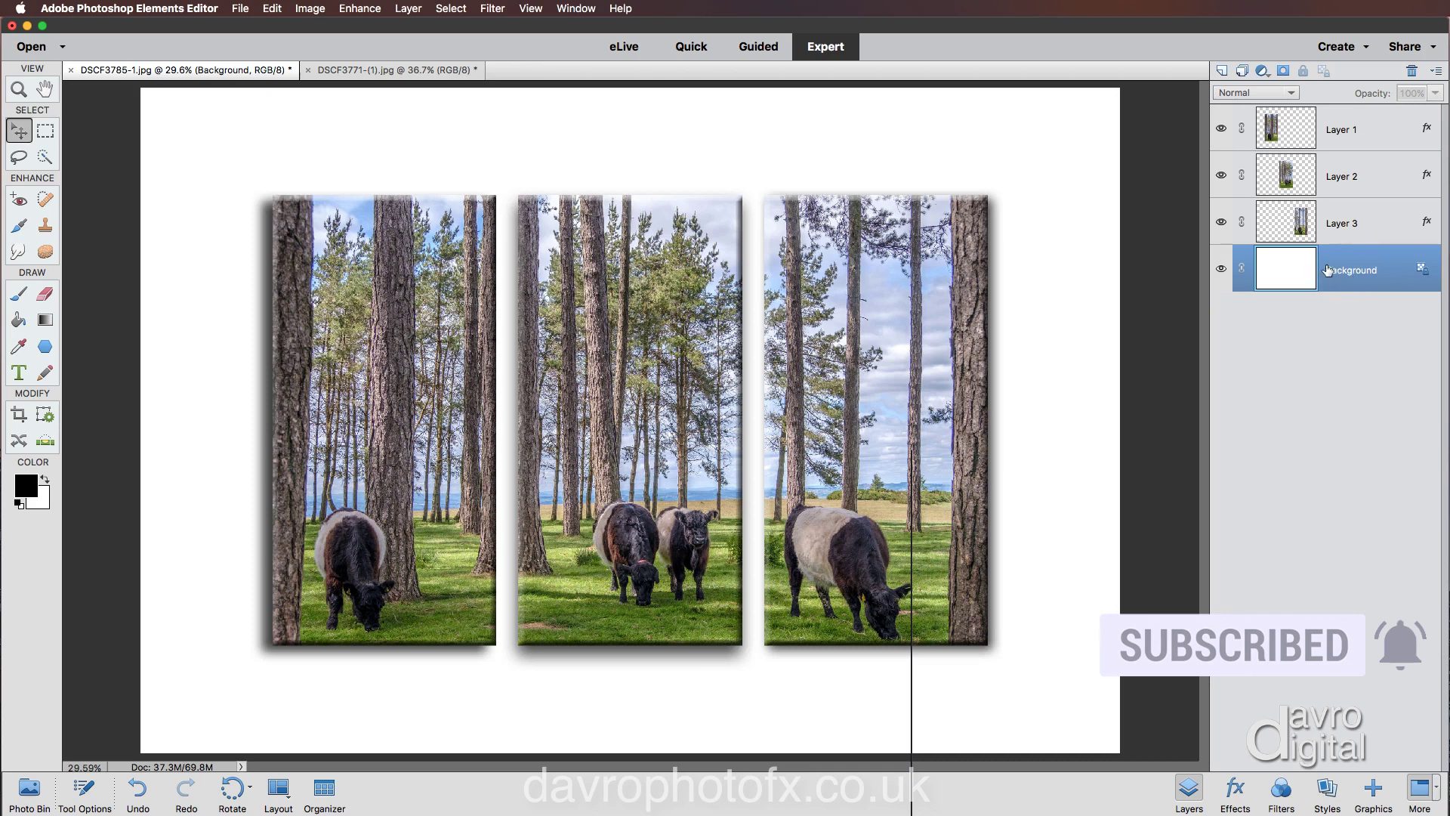
left_click(380, 70)
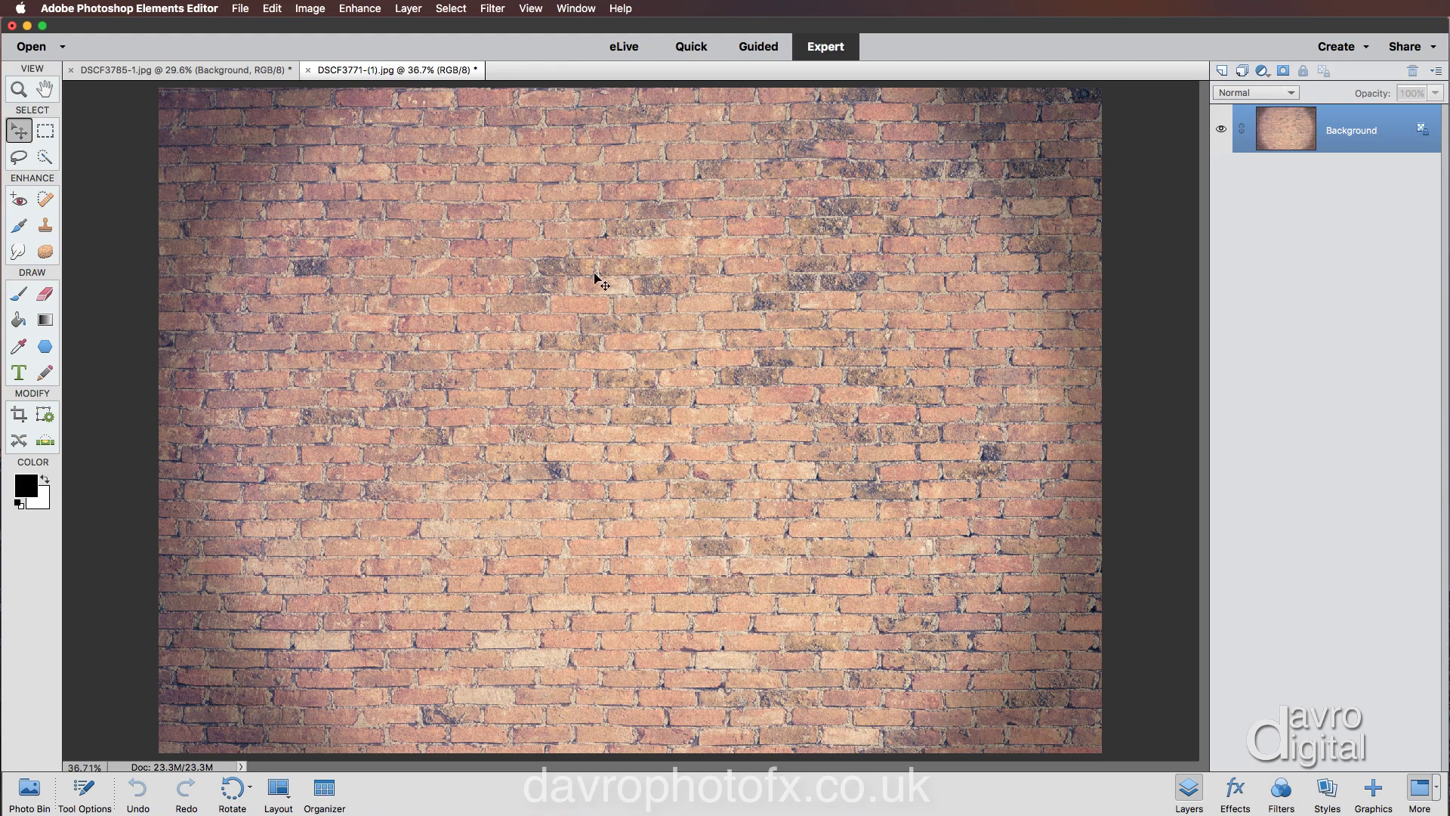
left_click(545, 331)
left_click_drag(545, 330, 460, 264)
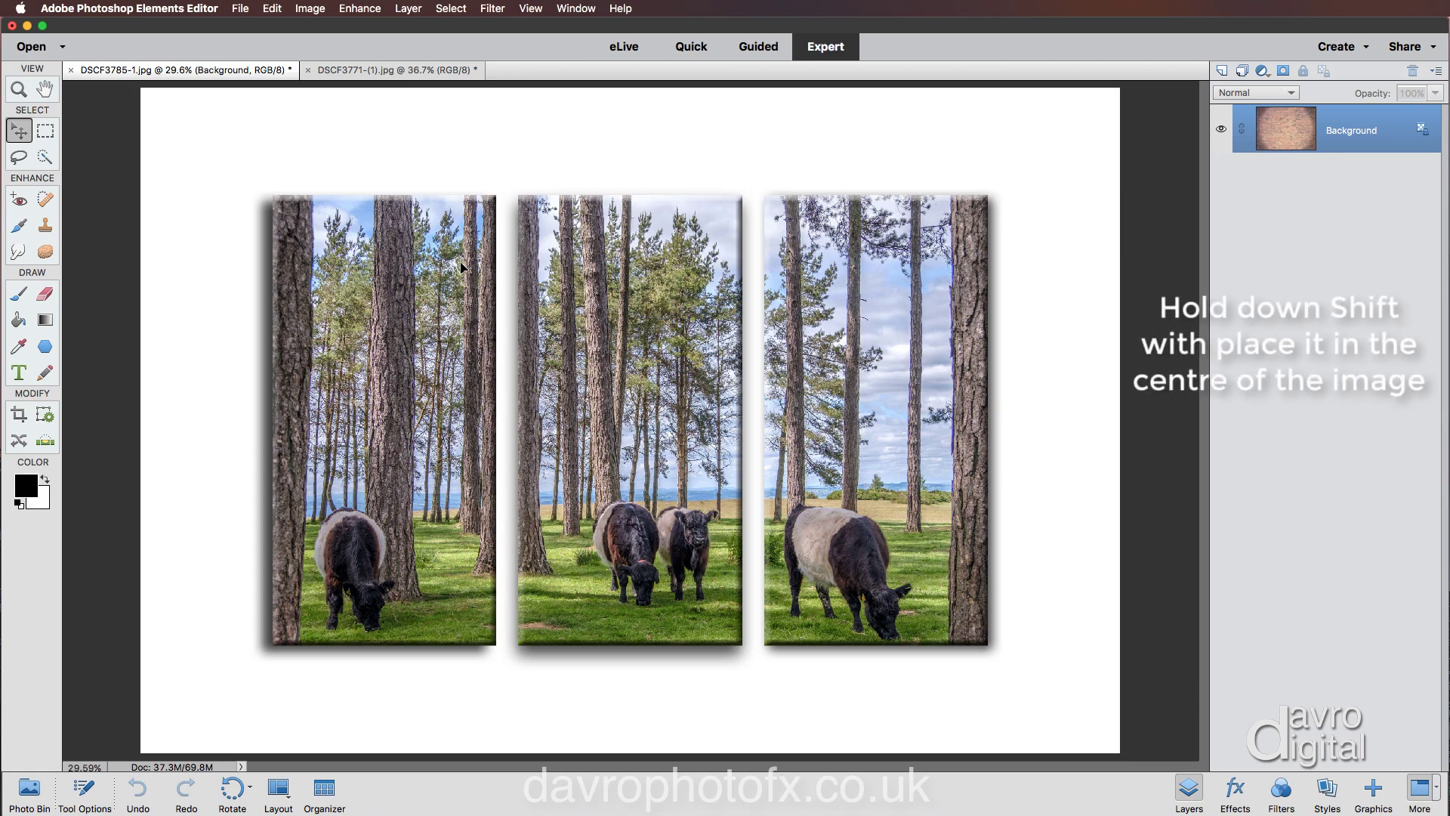
left_click_drag(461, 266, 463, 268)
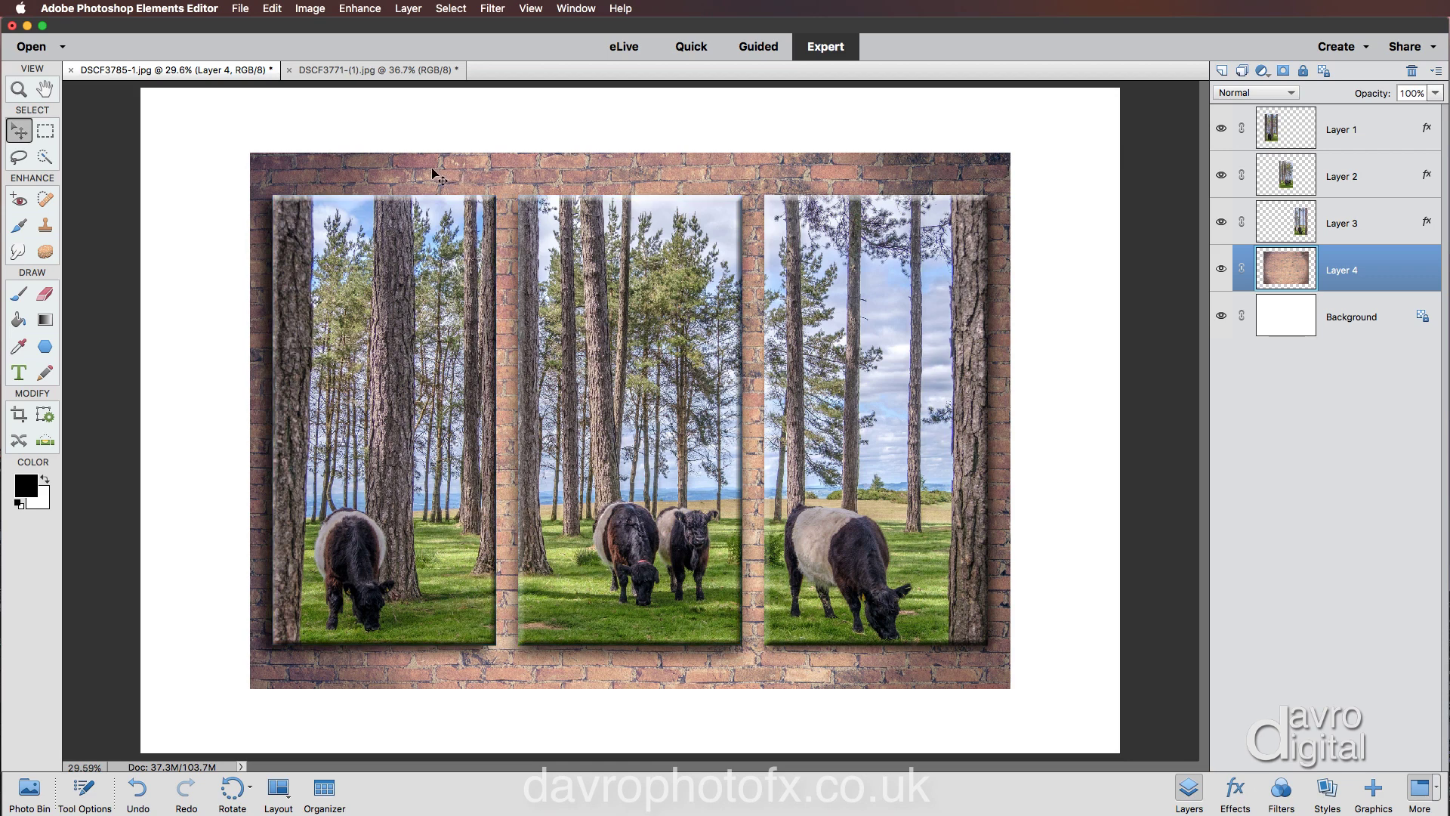
Step: Free Transform the brick wall, stretching it taller and wider to fill the canvas, and commit
left_click(309, 8)
mouse_move(313, 44)
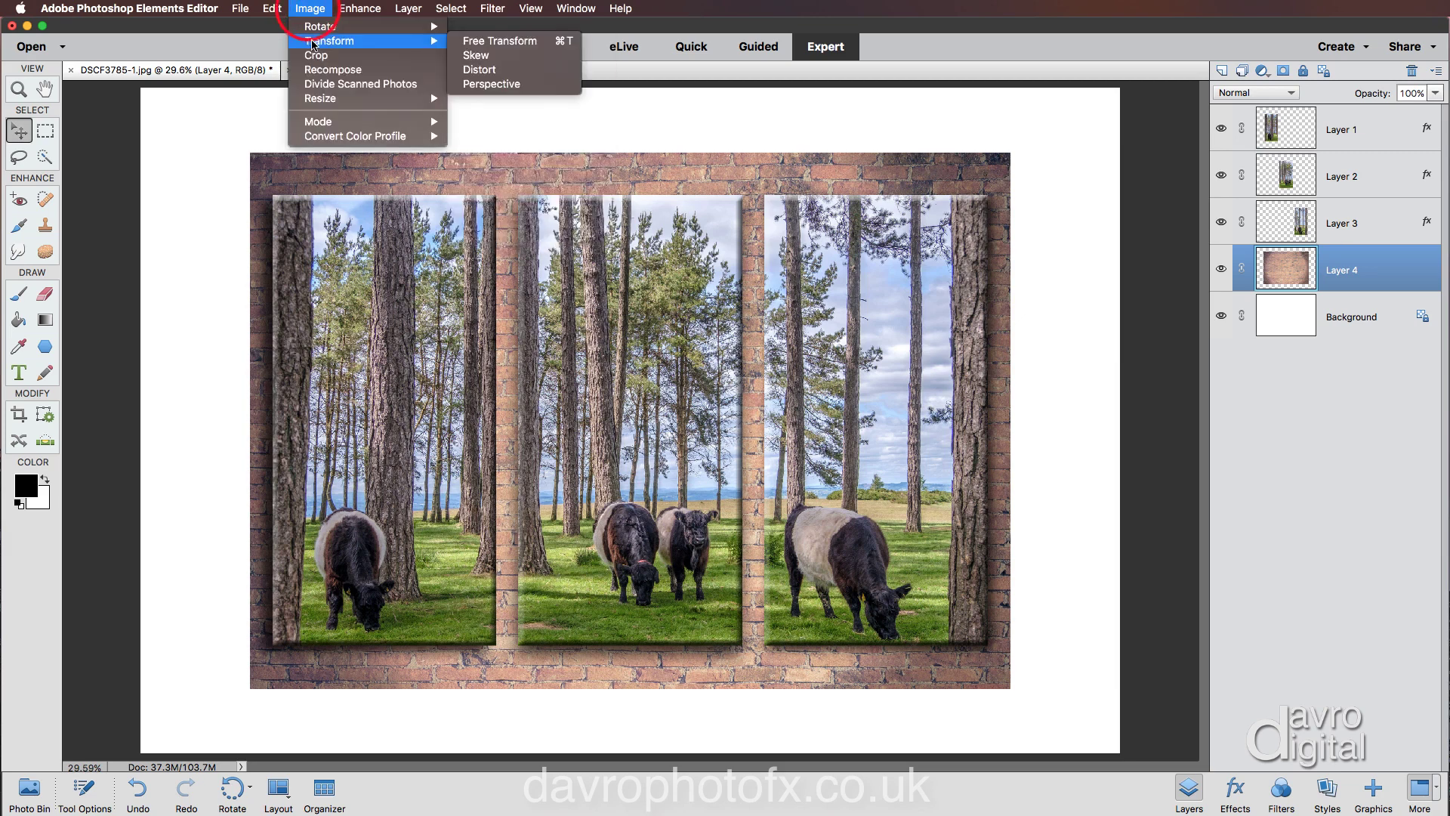
left_click(542, 40)
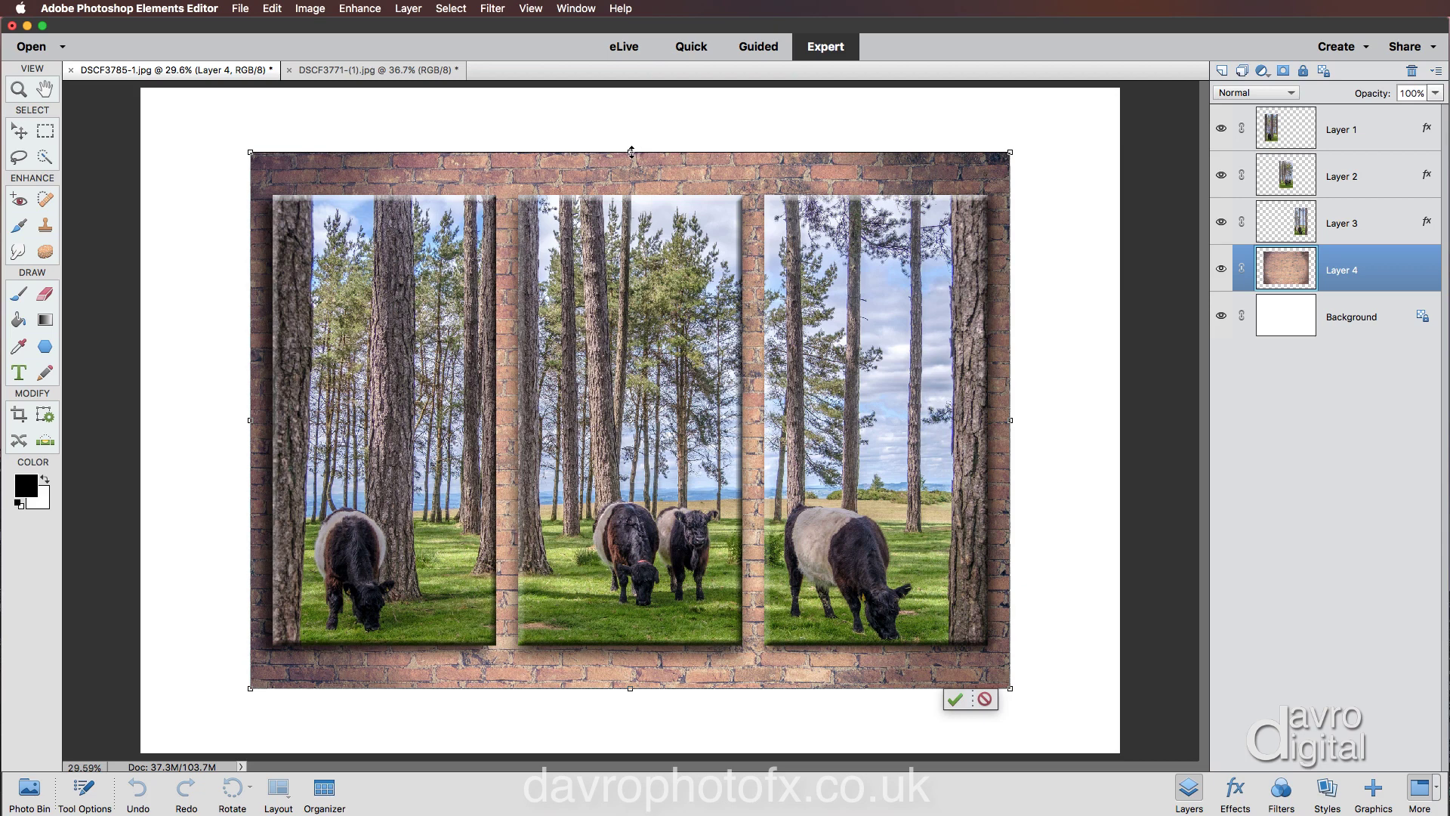
left_click(631, 152)
left_click_drag(631, 152, 636, 86)
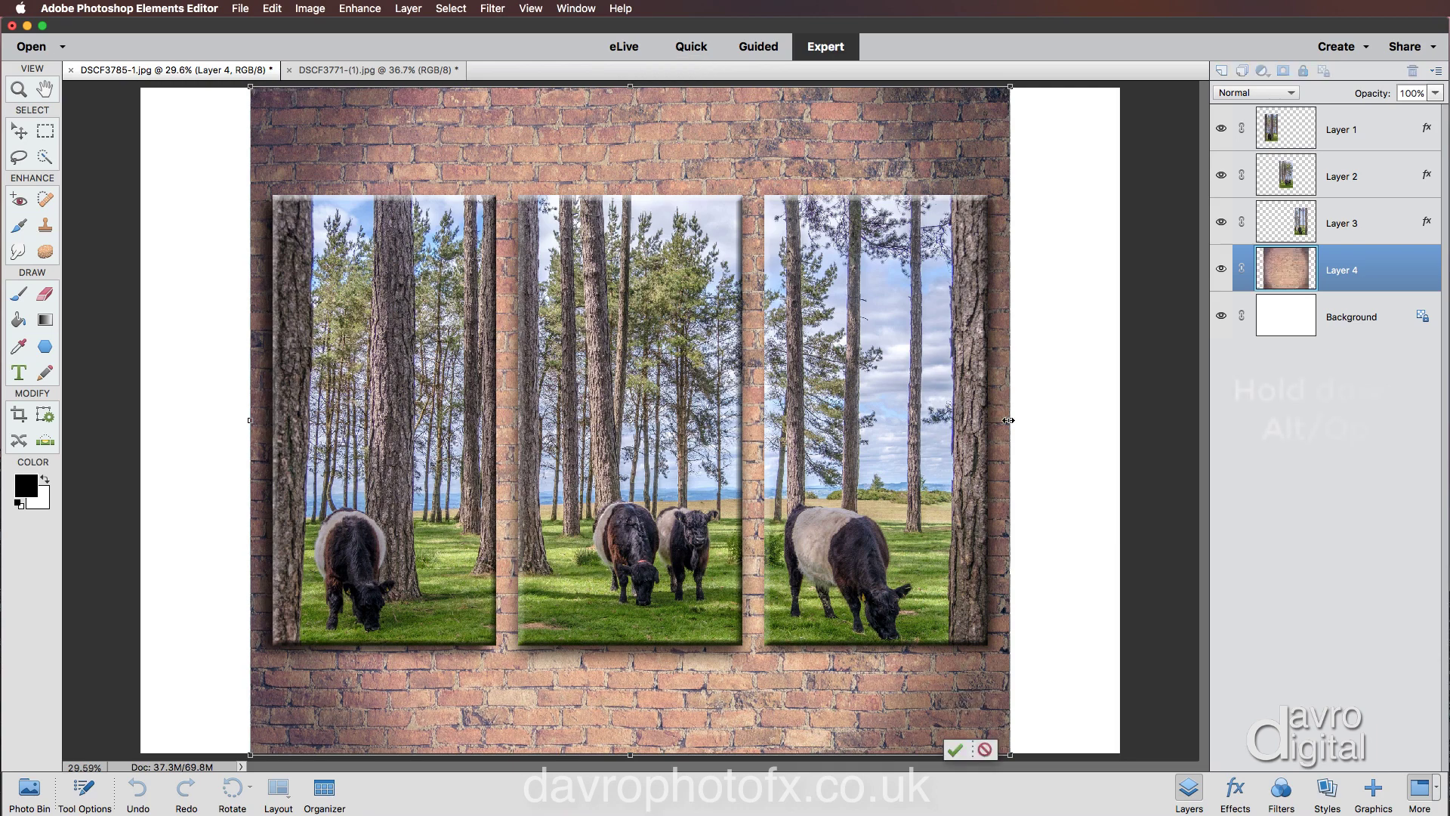
left_click_drag(1011, 421, 1124, 438)
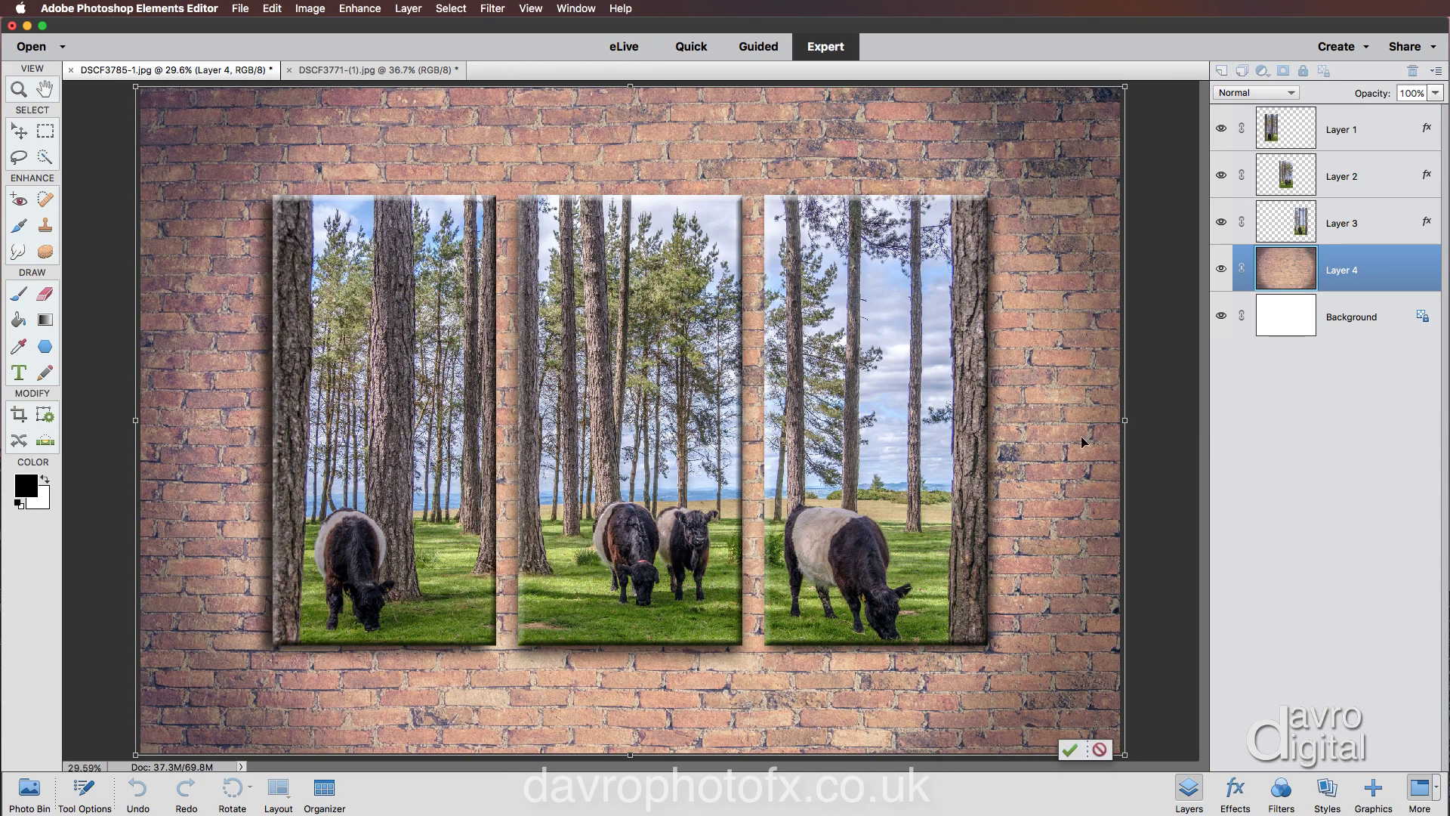
double_click(1061, 420)
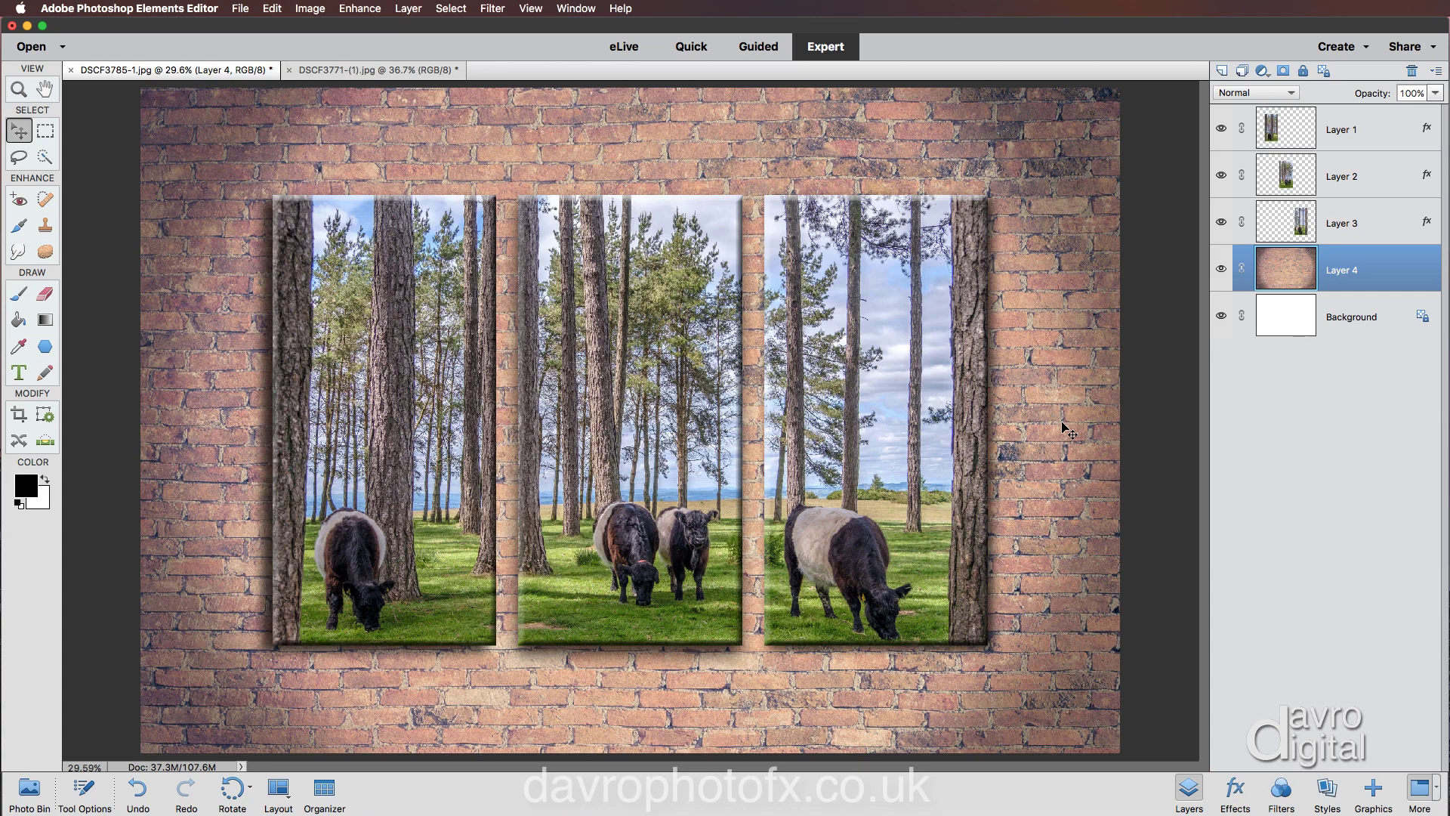
Step: Nudge the right photo panel further right with two Shift+Right moves
left_click(897, 407)
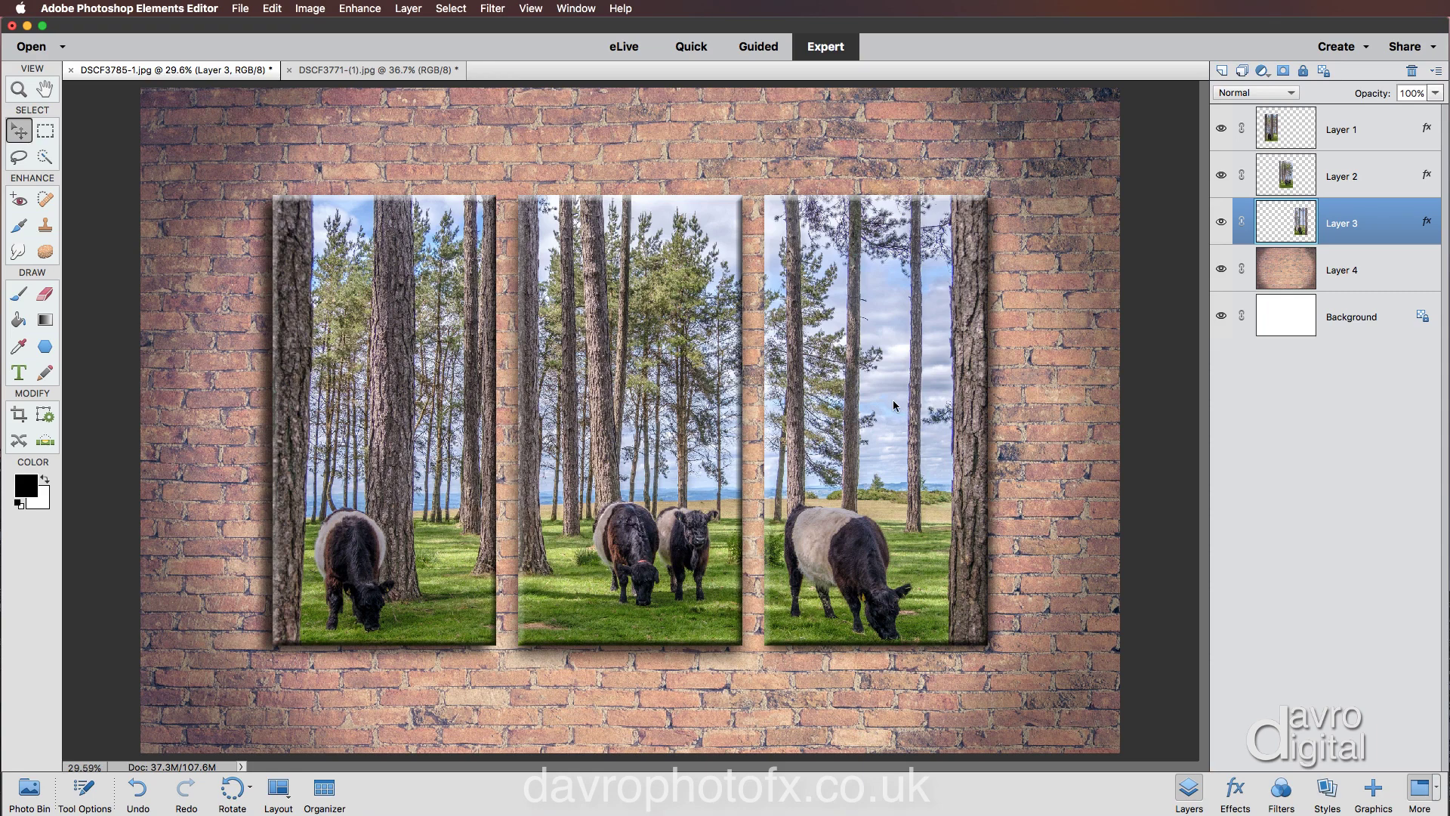
key("shift+Right")
key("shift+Right")
key("shift+Right")
key("shift+Right")
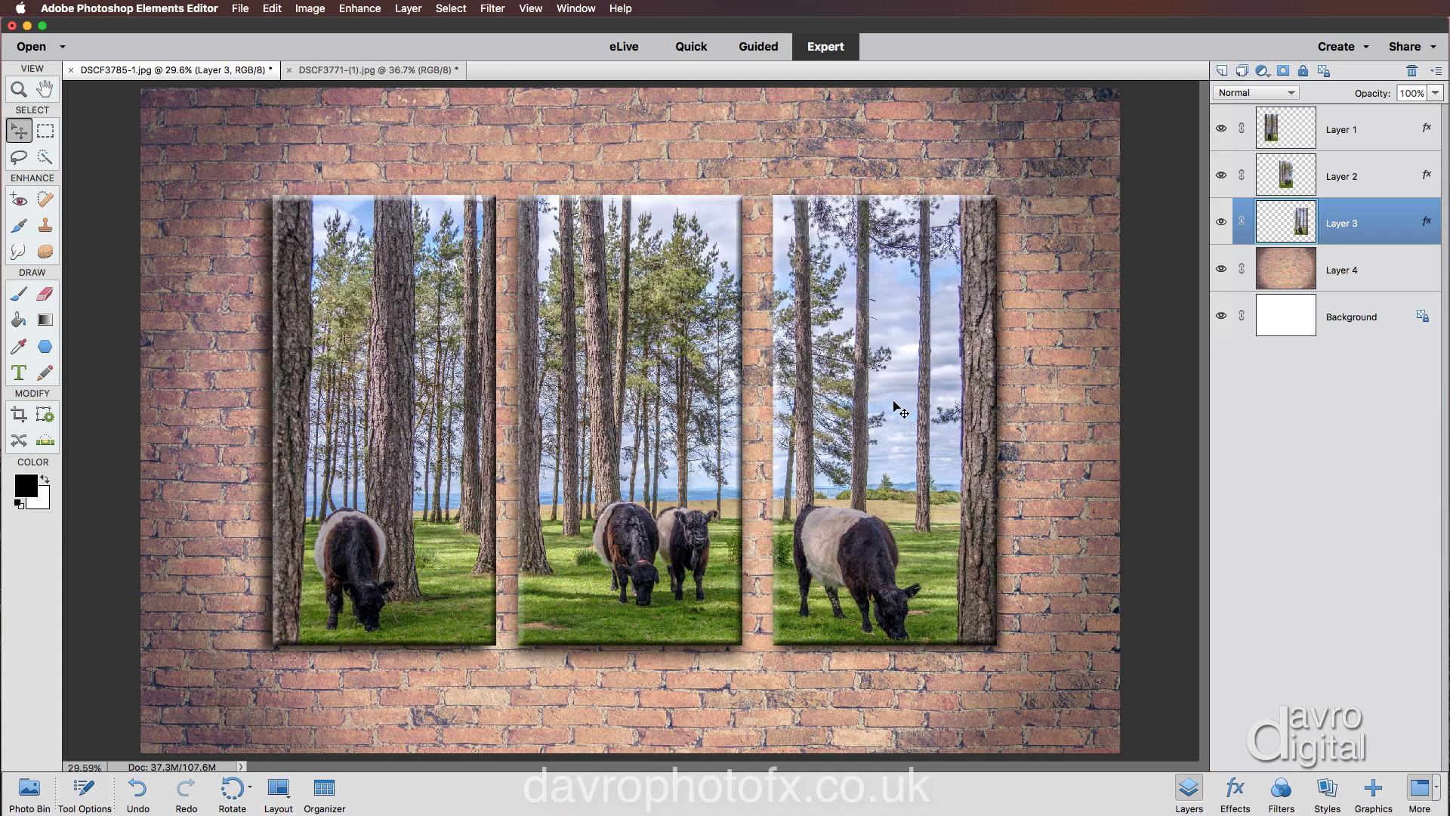
key("shift+Right")
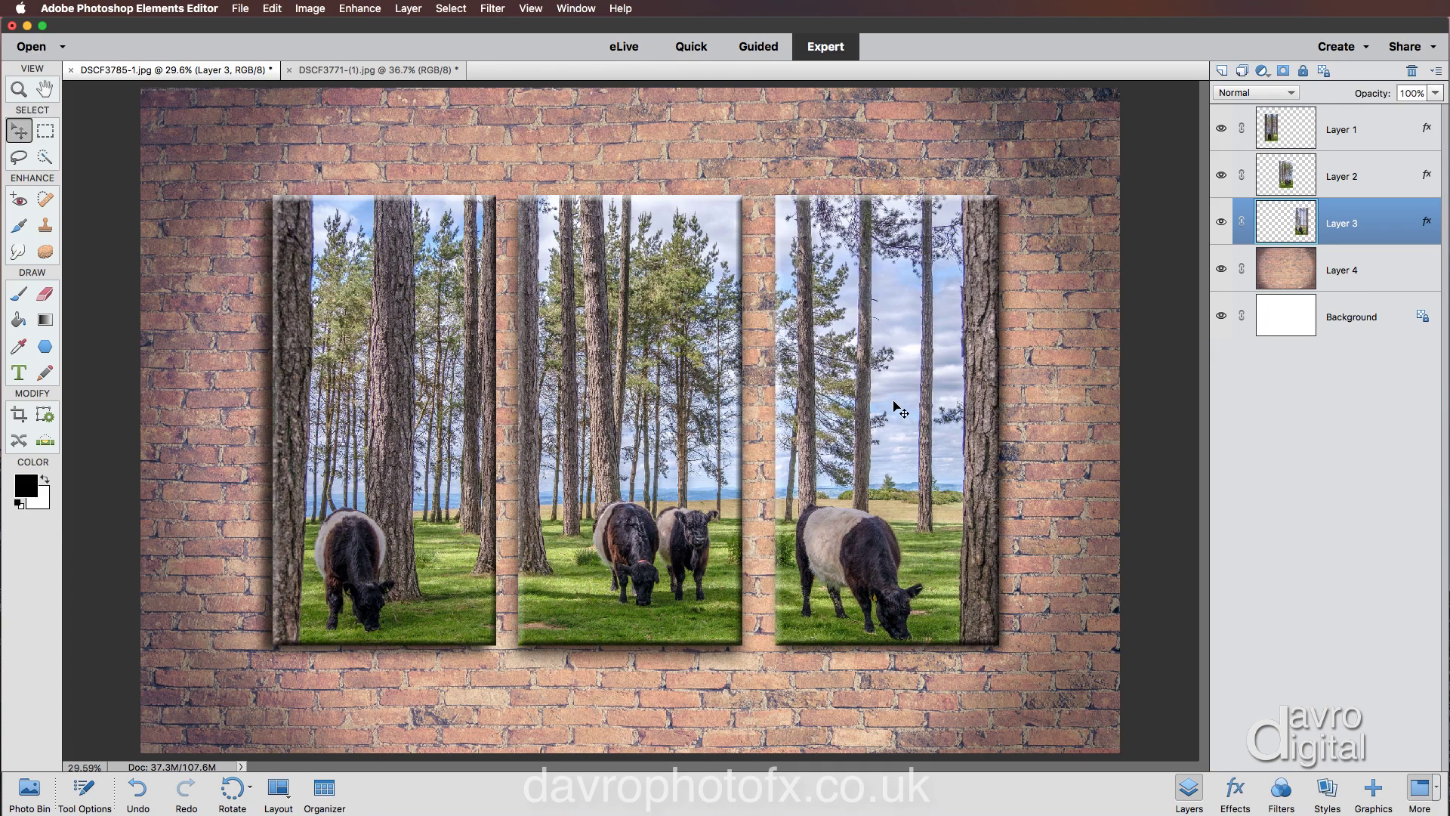
Step: Nudge the left photo panel further left with two Shift+Left moves
left_click(420, 408)
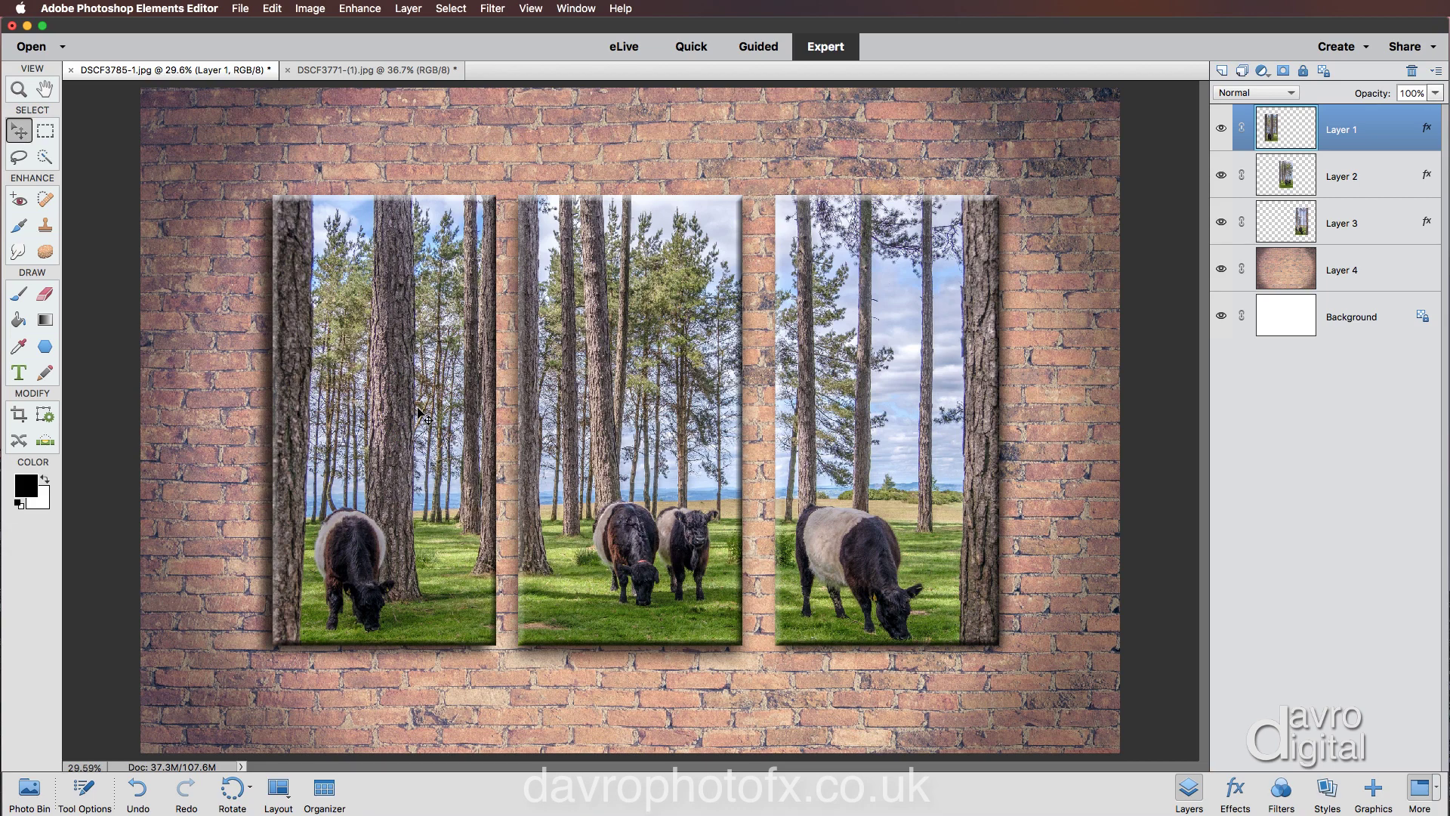
key("shift+Left")
key("shift+Left")
key("shift+Left")
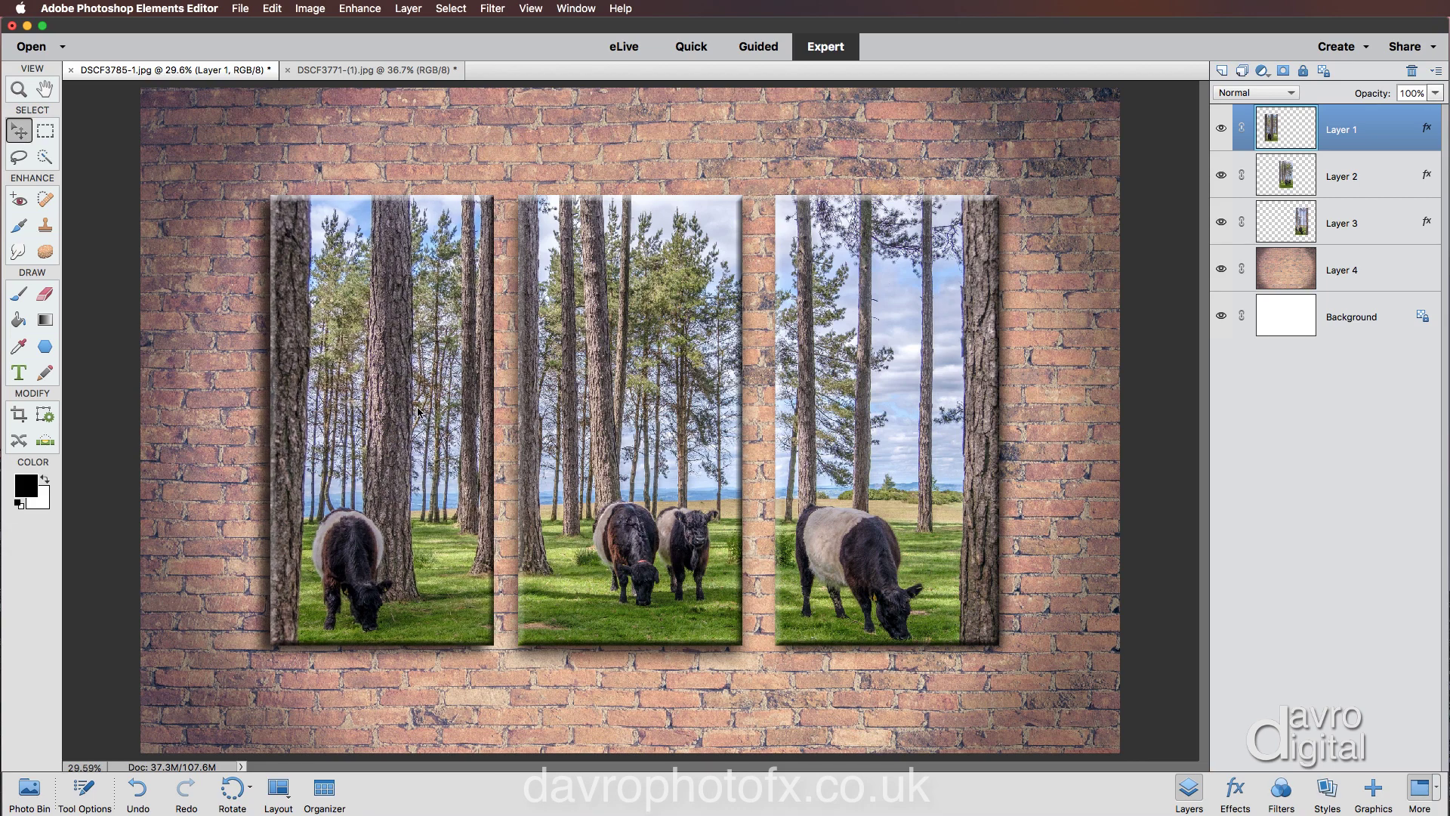
key("shift+Left")
key("shift+Left")
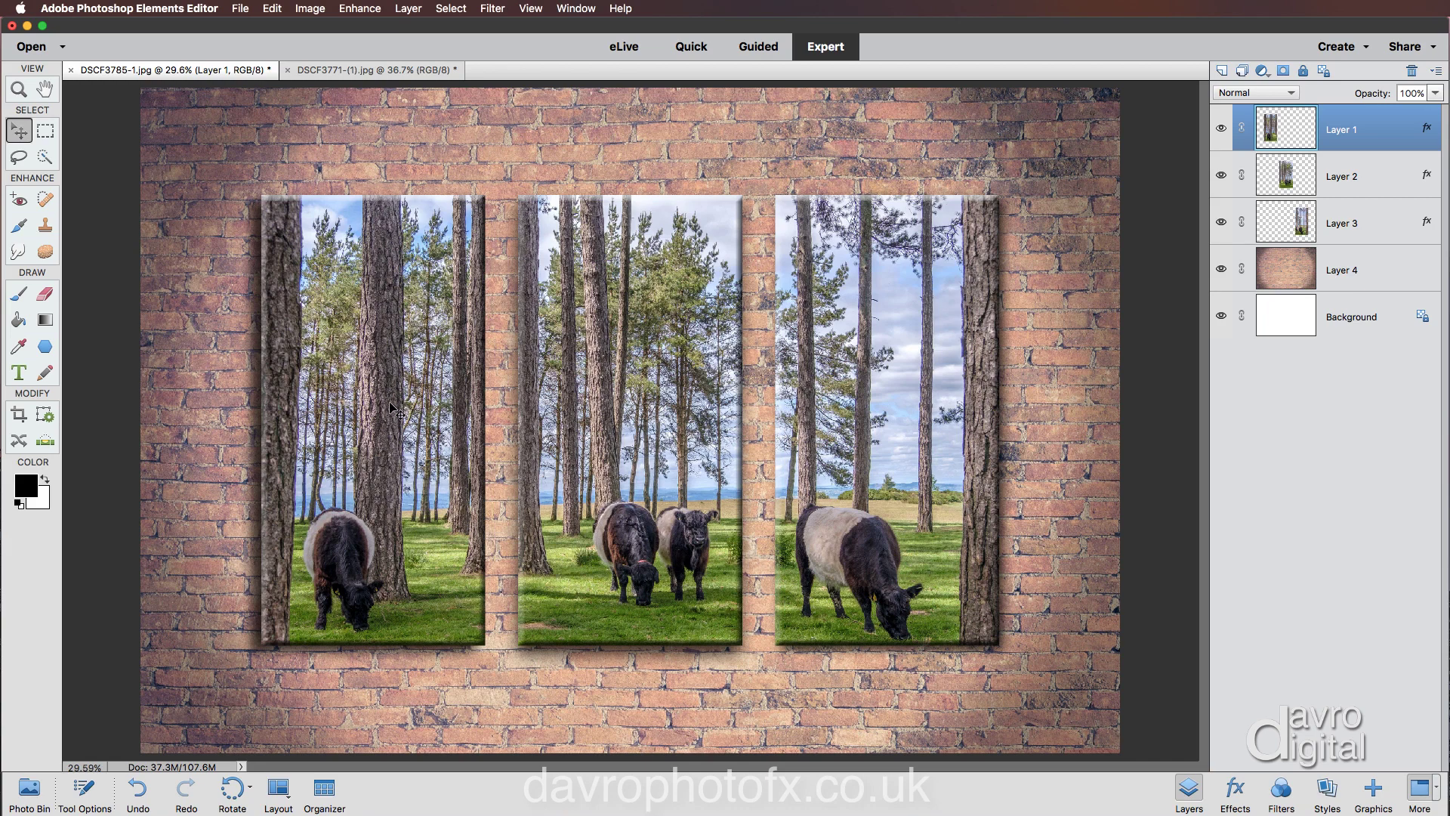
left_click_drag(387, 405, 364, 338)
left_click(862, 492)
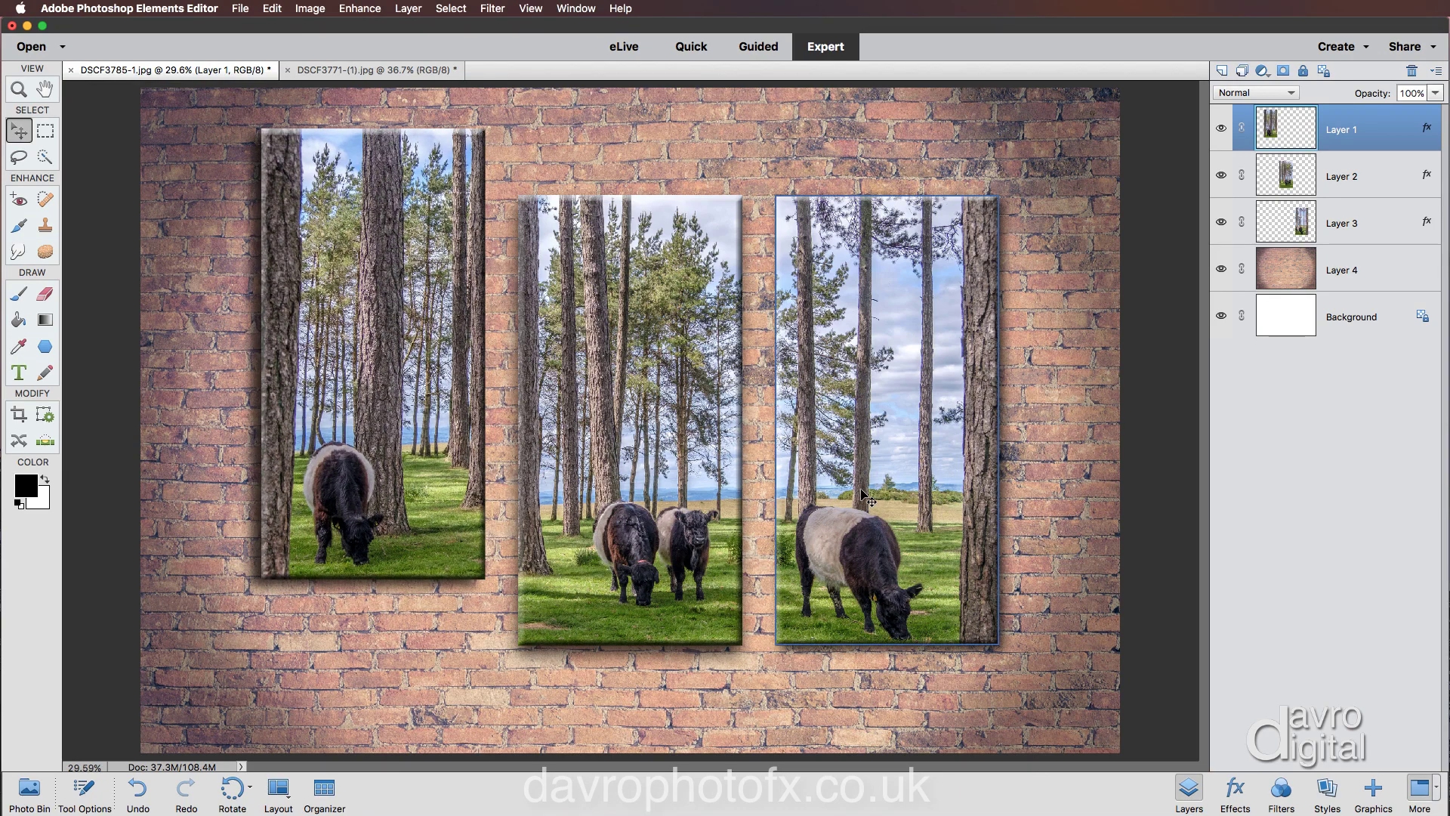
left_click_drag(862, 492, 864, 555)
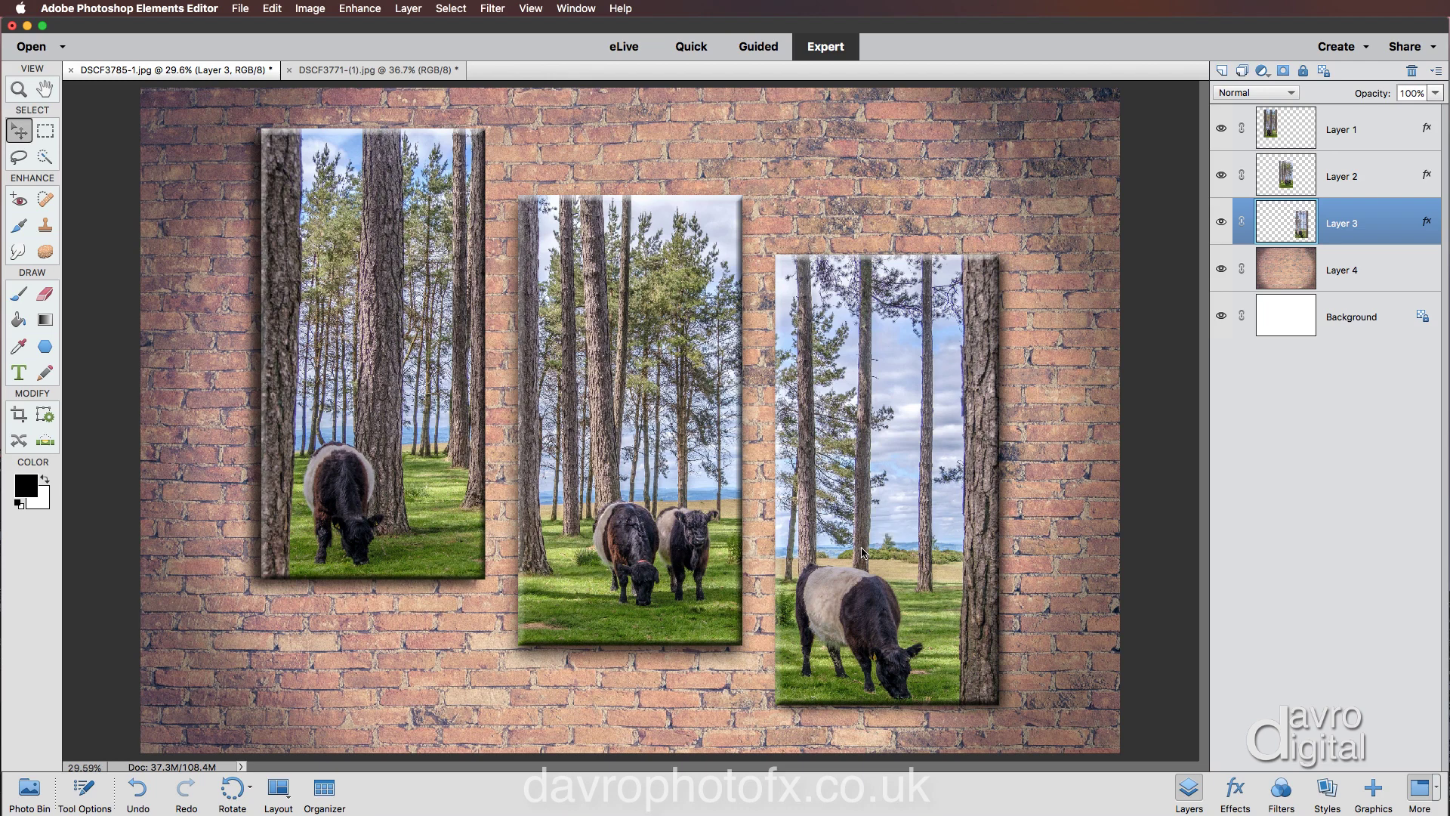
key("super+z")
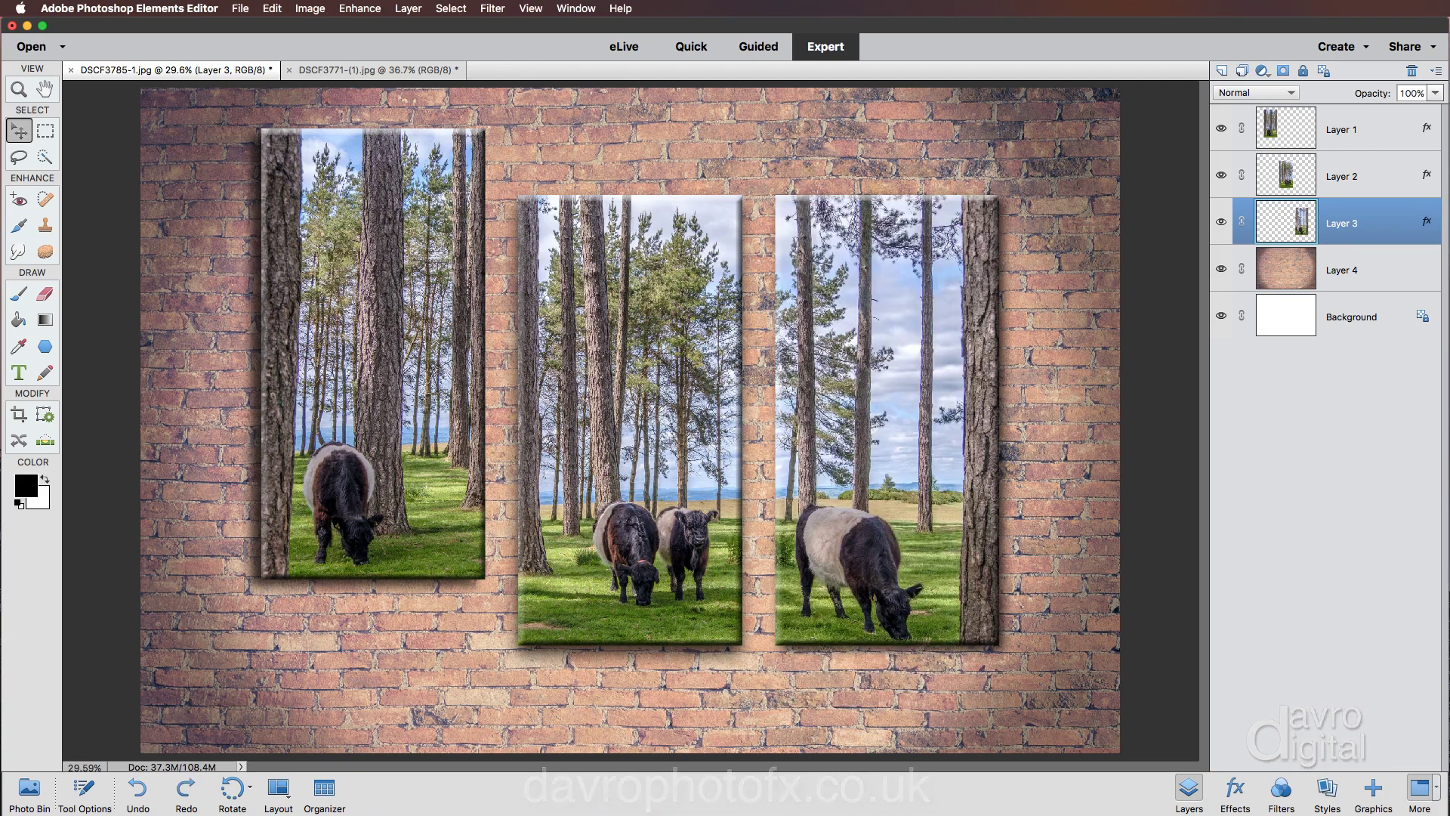
key("super+z")
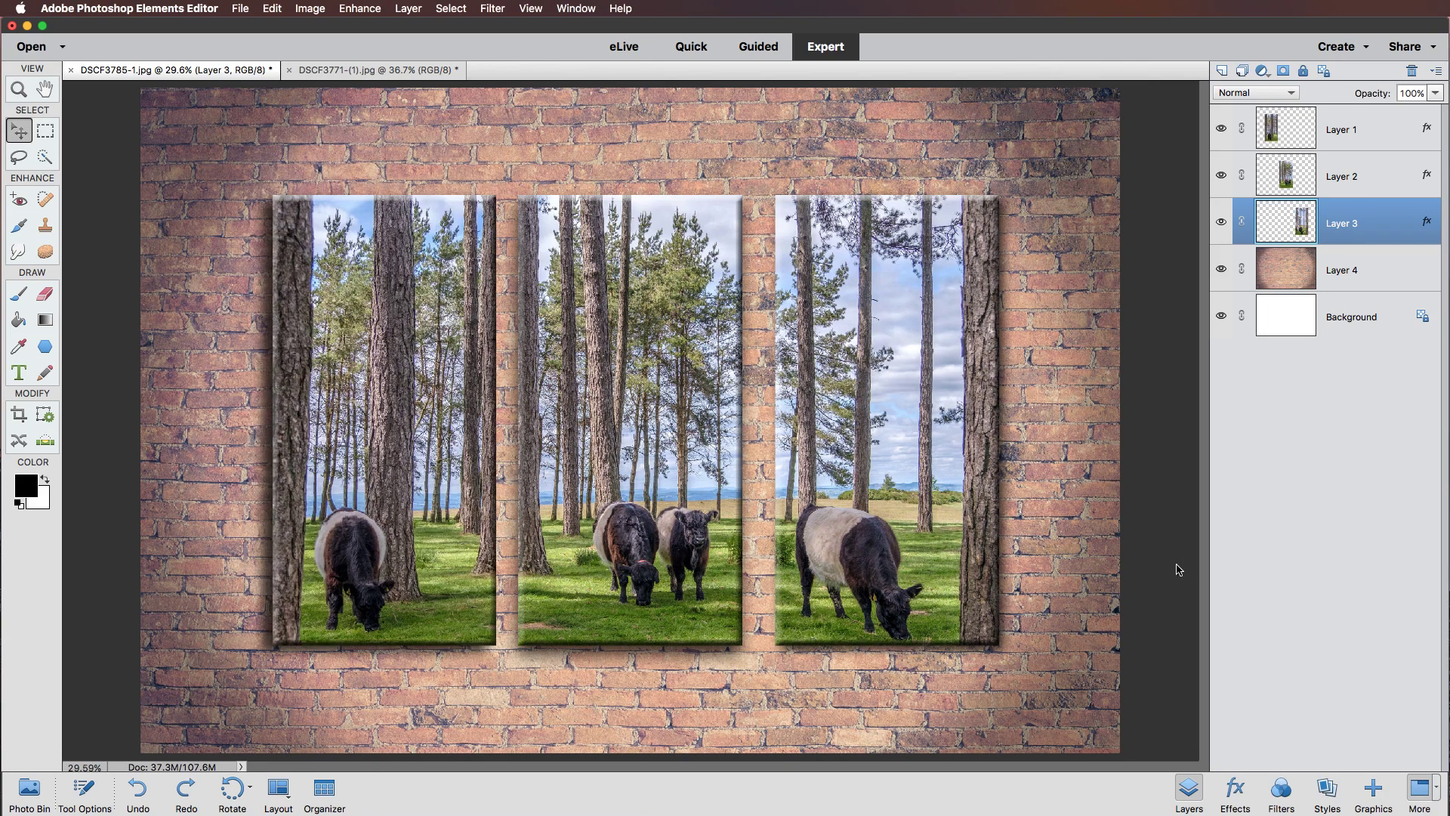